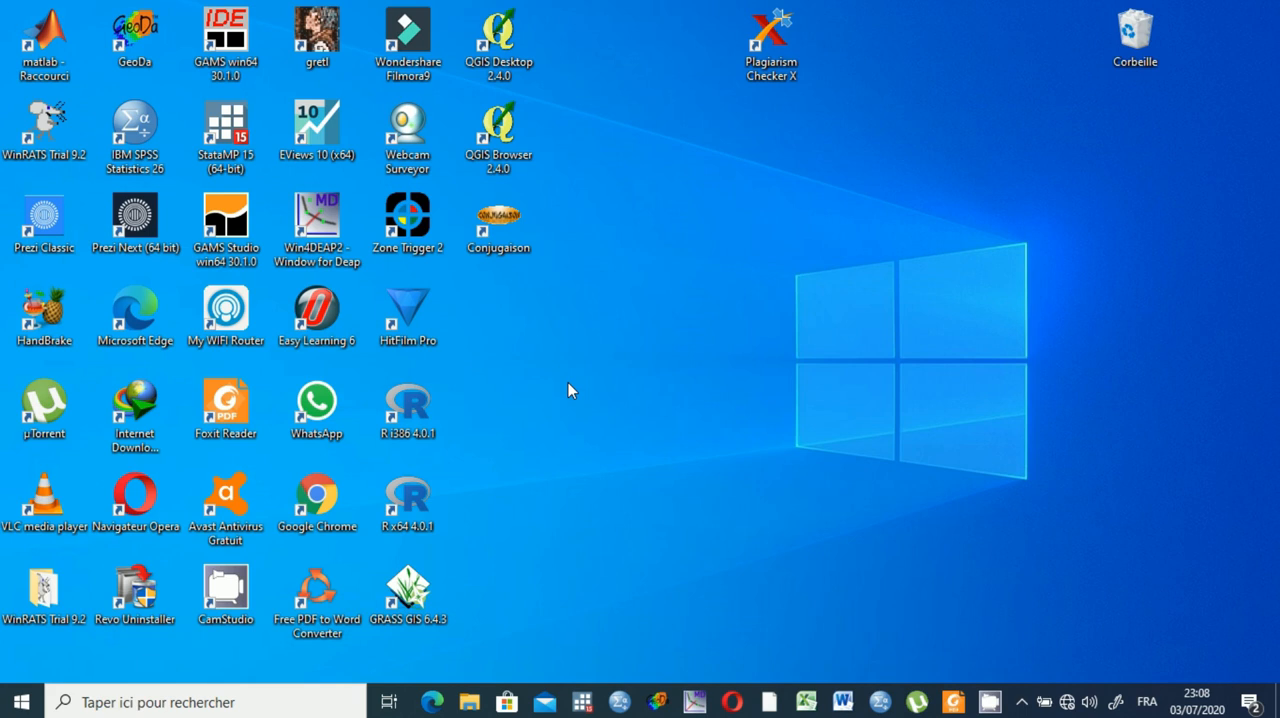
Switch to SPSS Statistics and show the TUTO.sav data from its first column, country.
{"action": "left_click", "coordinate": [879, 702]}
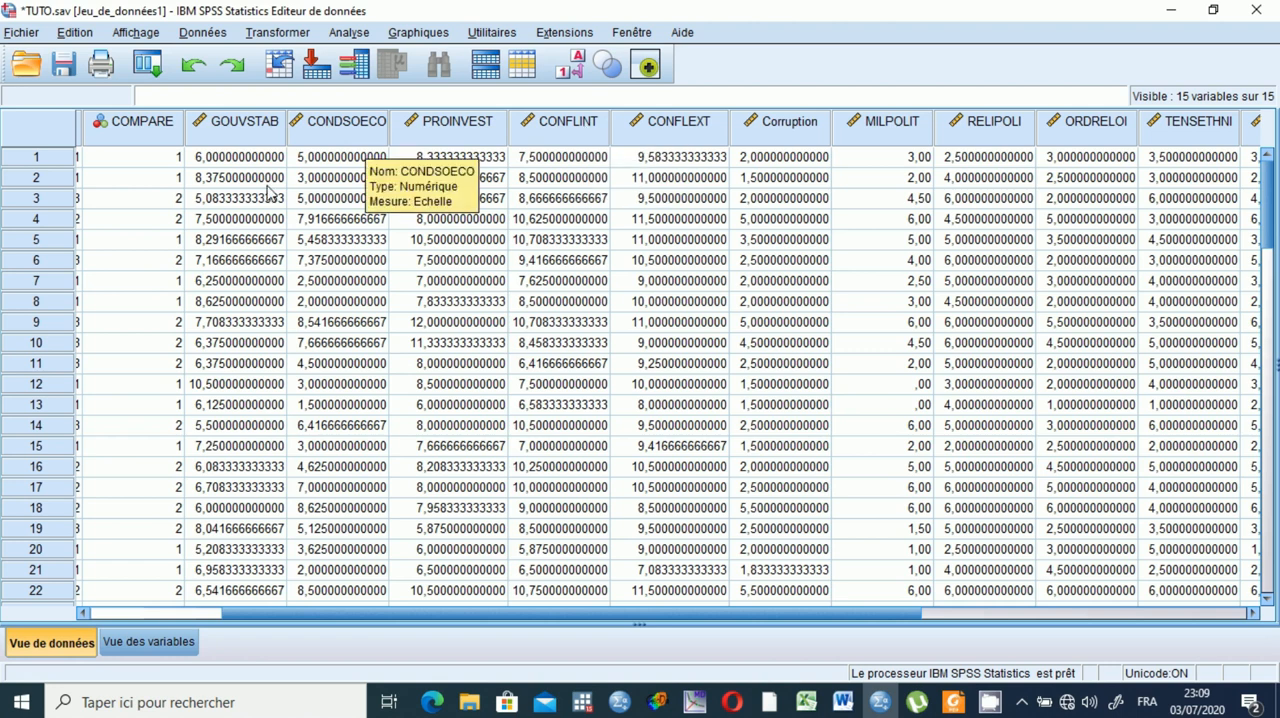
{"action": "left_click_drag", "start_coordinate": [286, 614], "coordinate": [120, 628]}
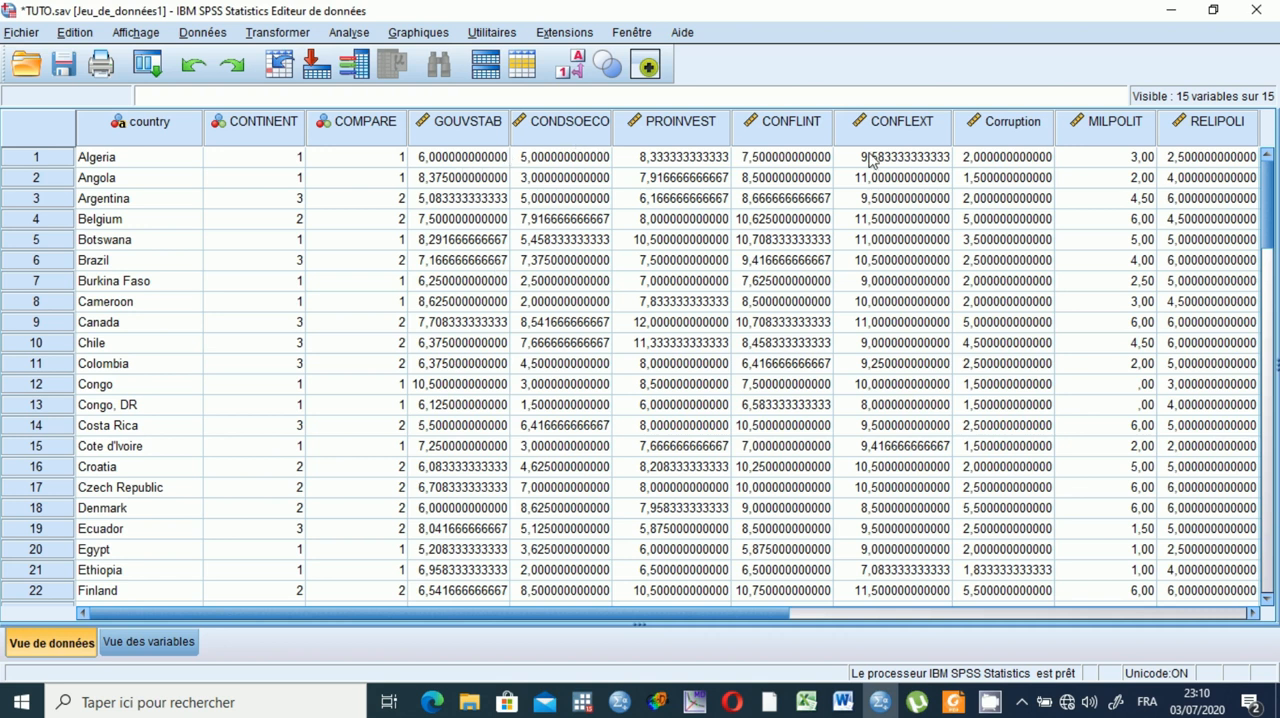
{"action": "mouse_move", "coordinate": [1070, 138]}
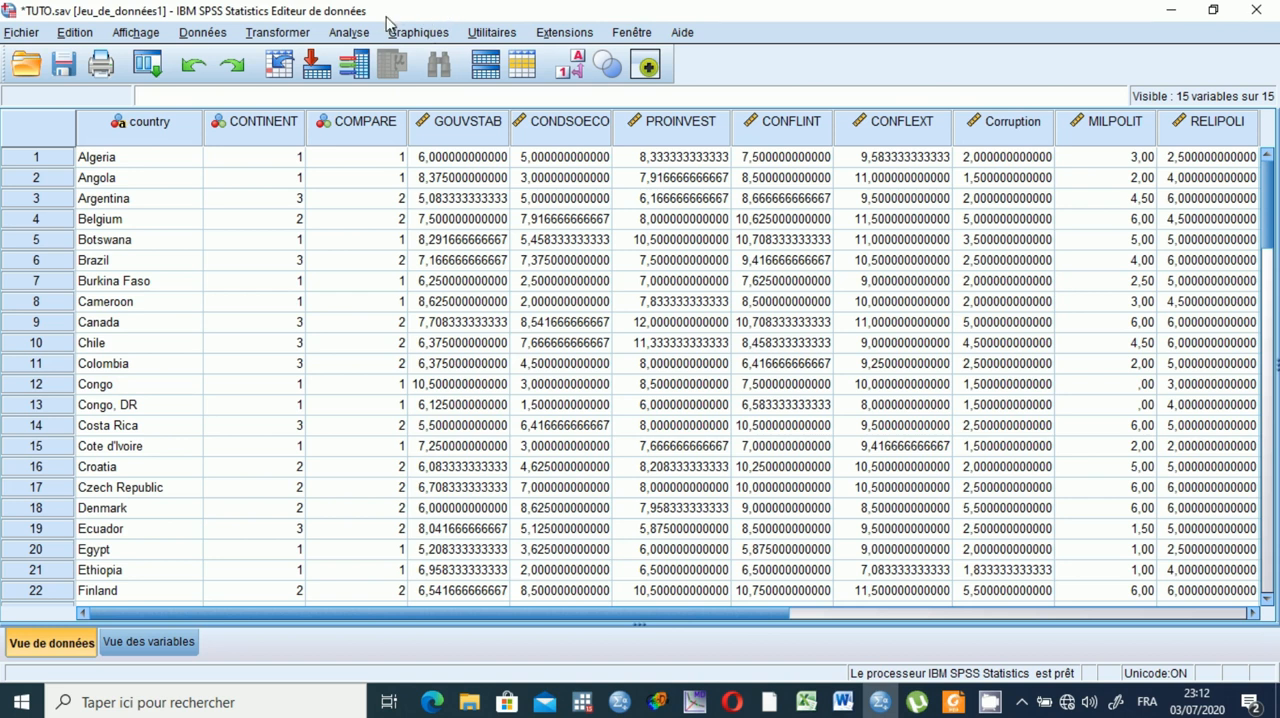
Start a factor analysis (Analyse factorielle) and add GOUVSTAB to its analysis variables.
{"action": "left_click", "coordinate": [350, 33]}
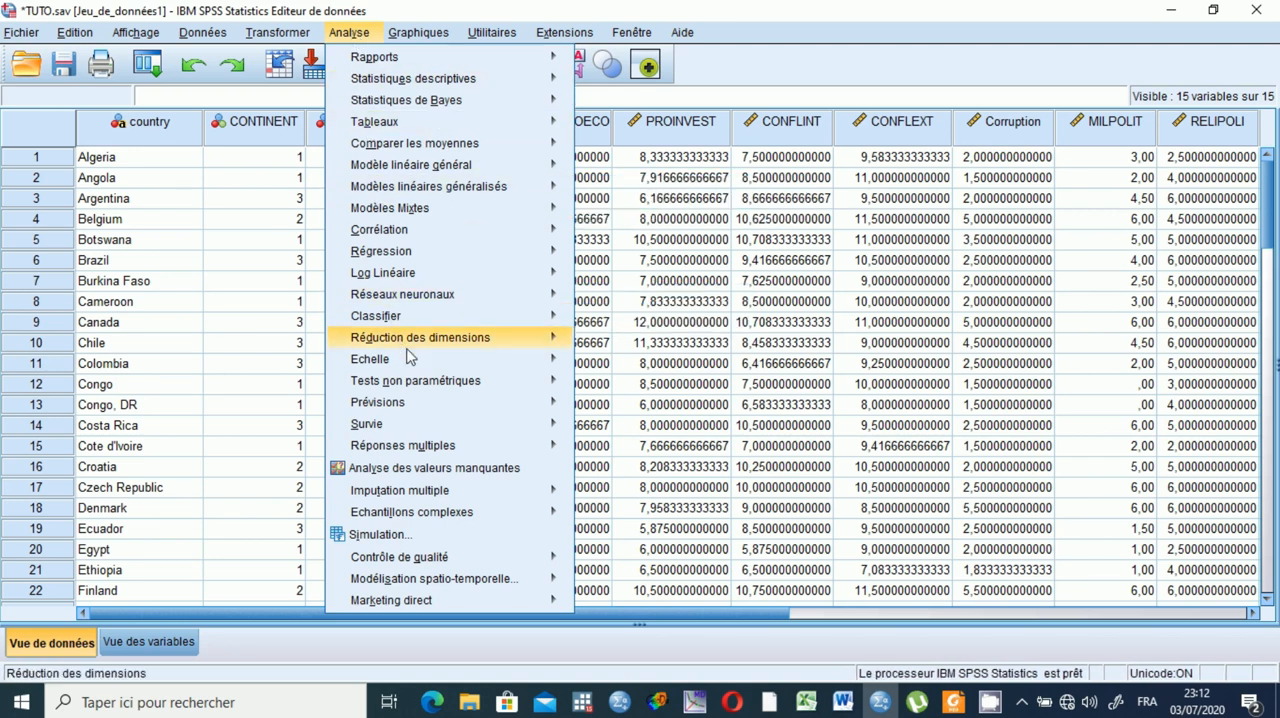
{"action": "mouse_move", "coordinate": [414, 338]}
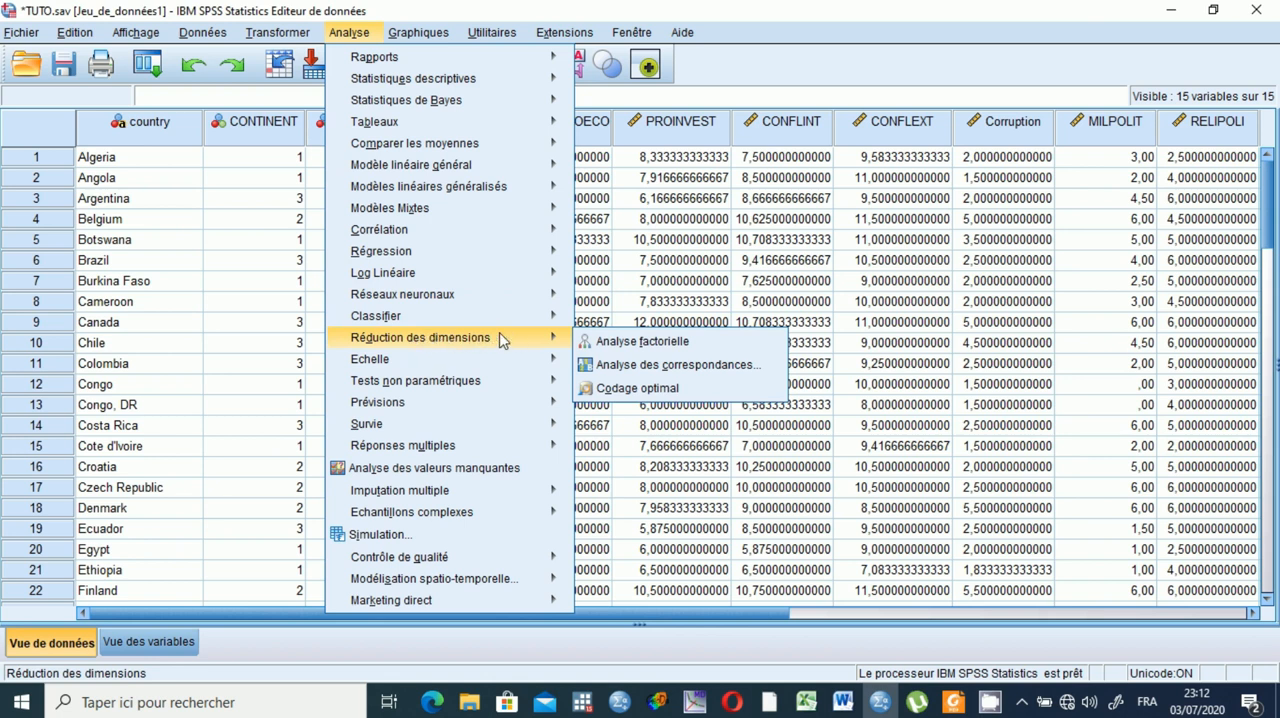
{"action": "left_click", "coordinate": [640, 342]}
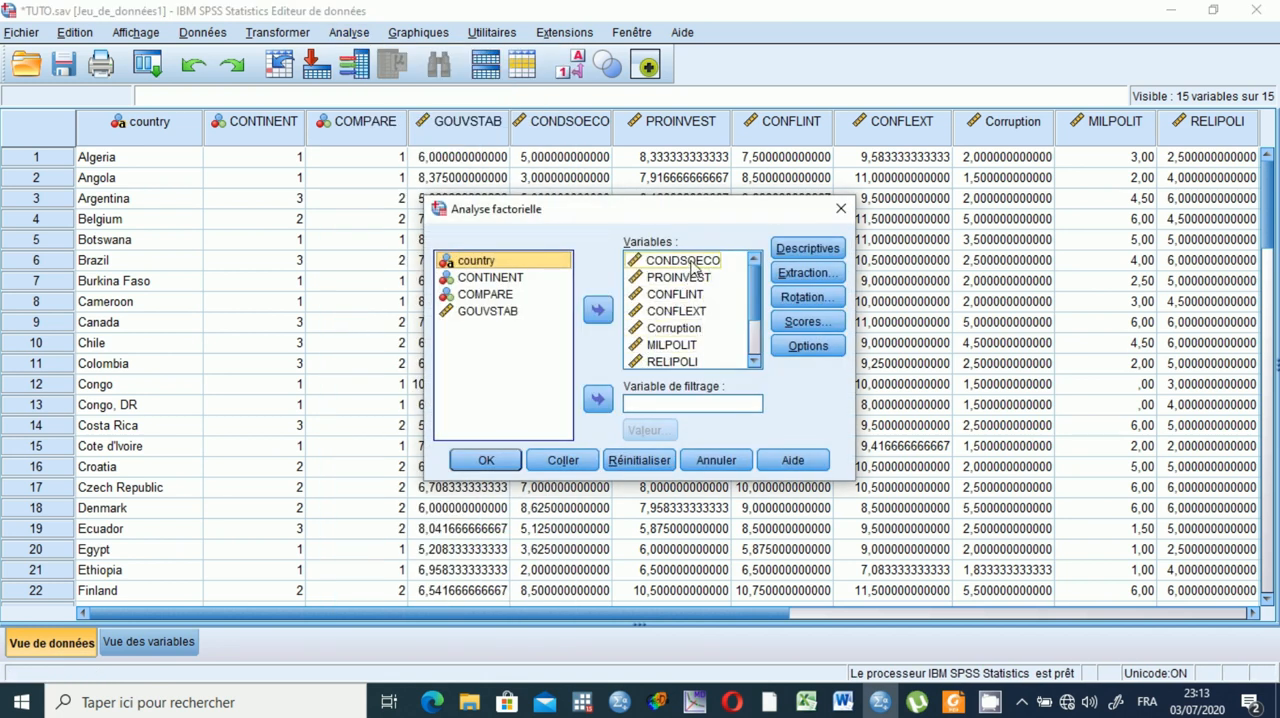
{"action": "left_click", "coordinate": [488, 313]}
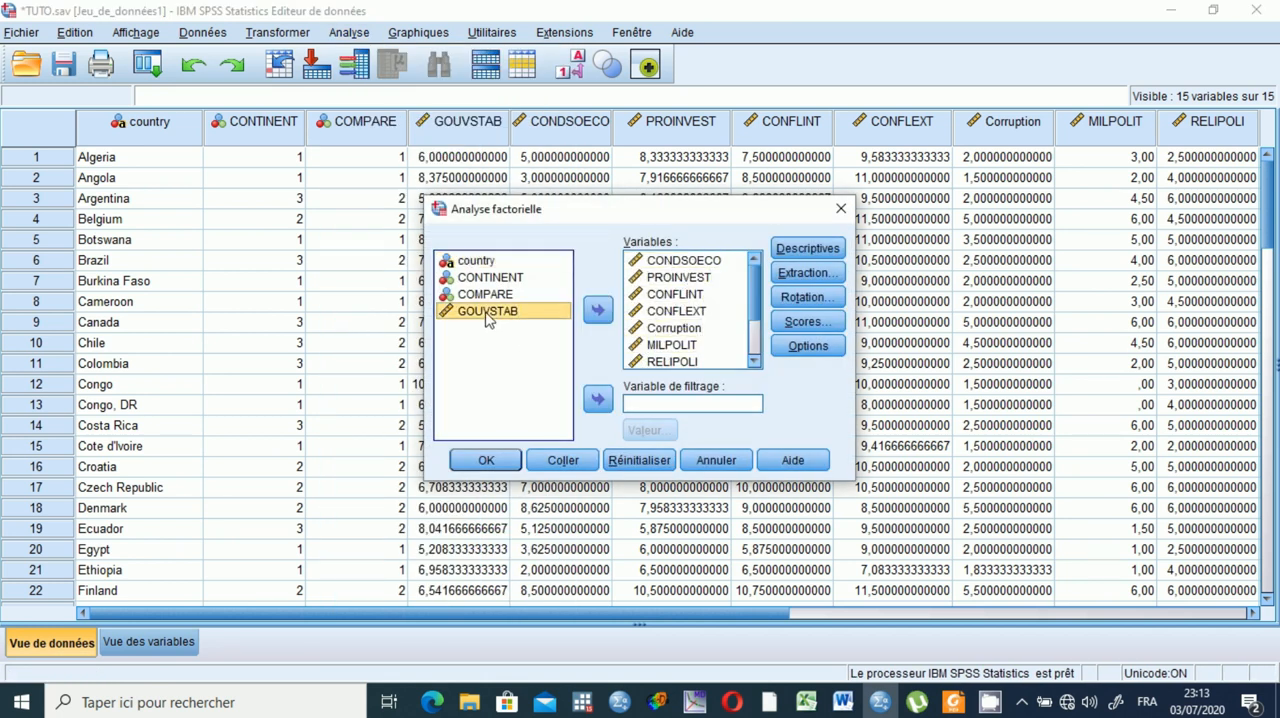
{"action": "left_click", "coordinate": [598, 310]}
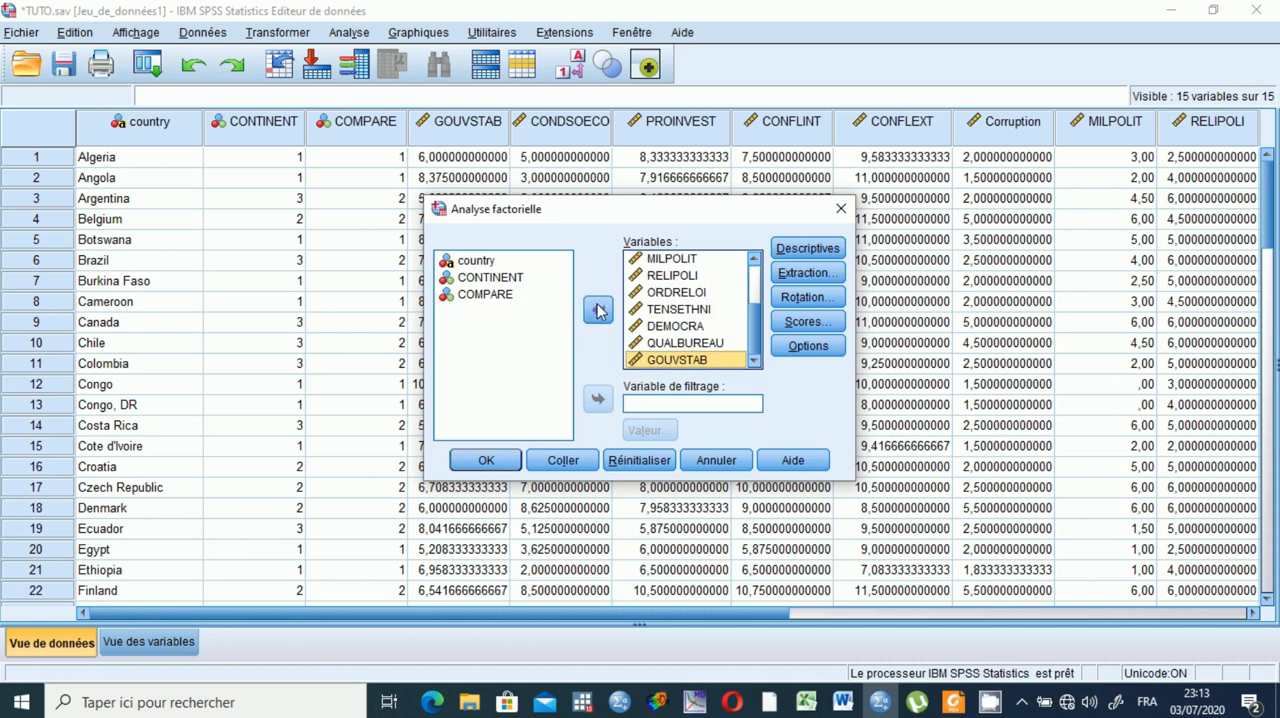
Remove all variables from the factor analysis variable list.
{"action": "left_click", "coordinate": [665, 260]}
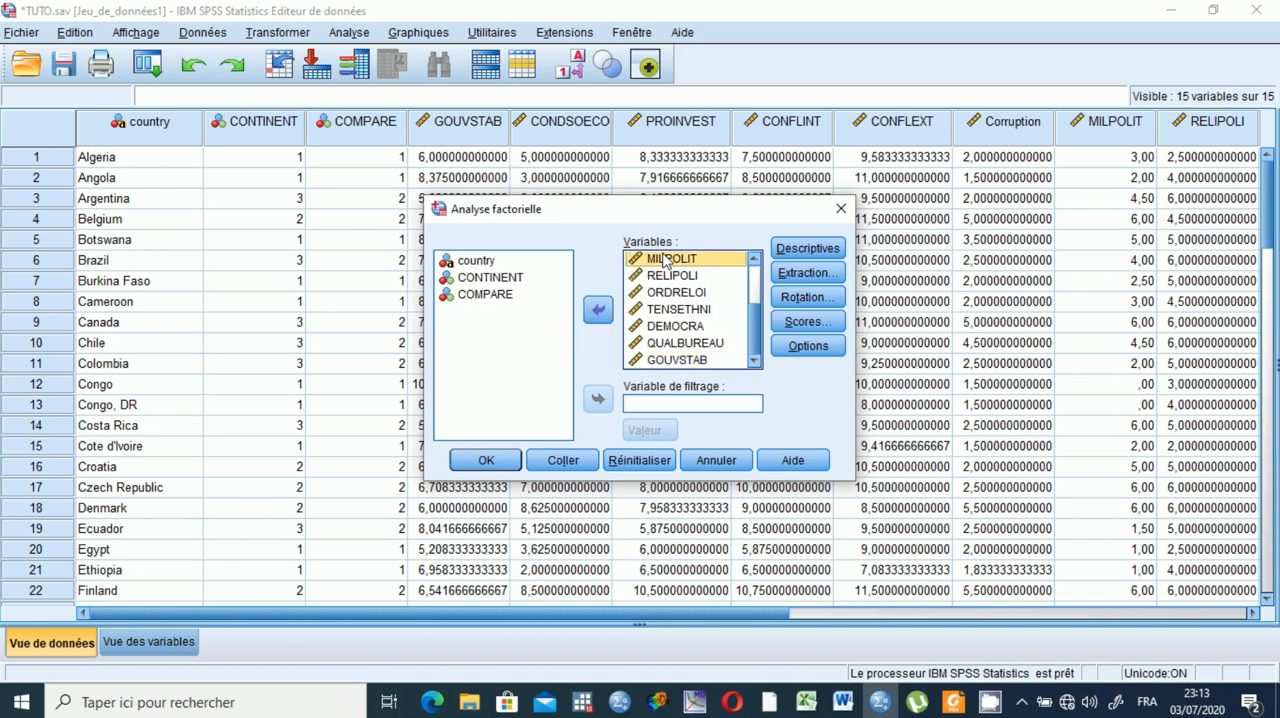
{"action": "key", "text": "ctrl+a"}
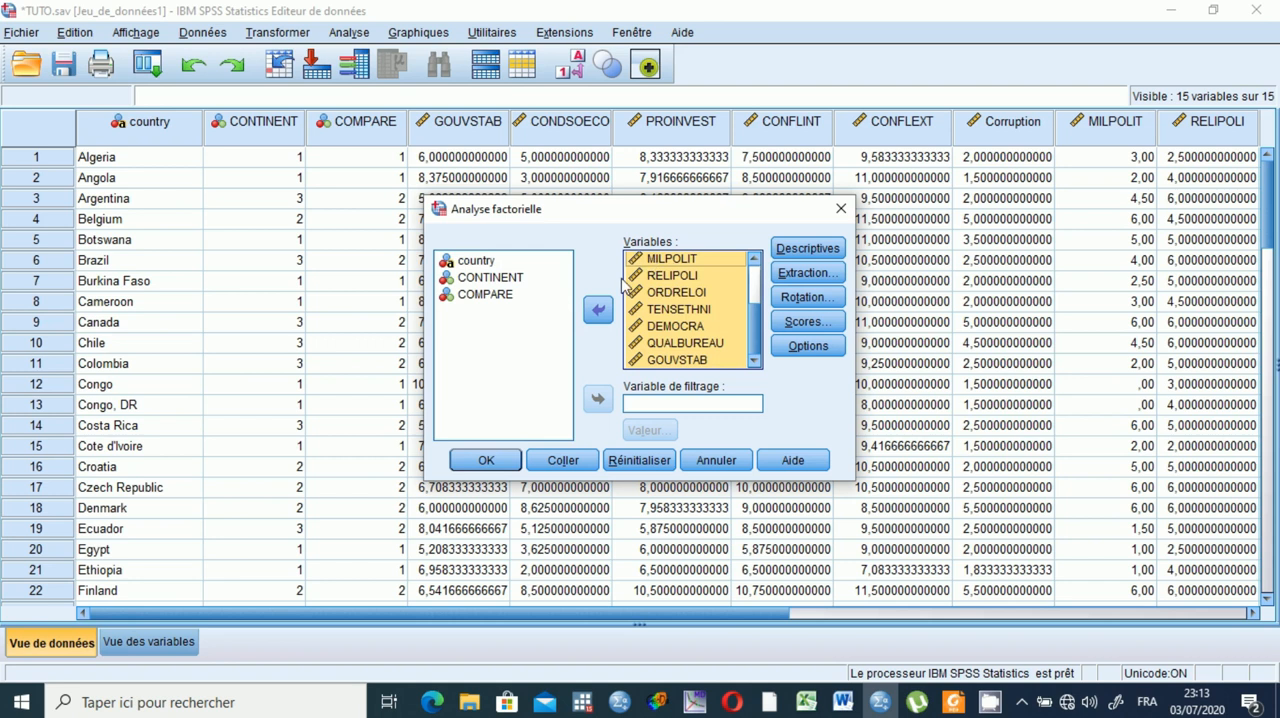
{"action": "left_click", "coordinate": [598, 310]}
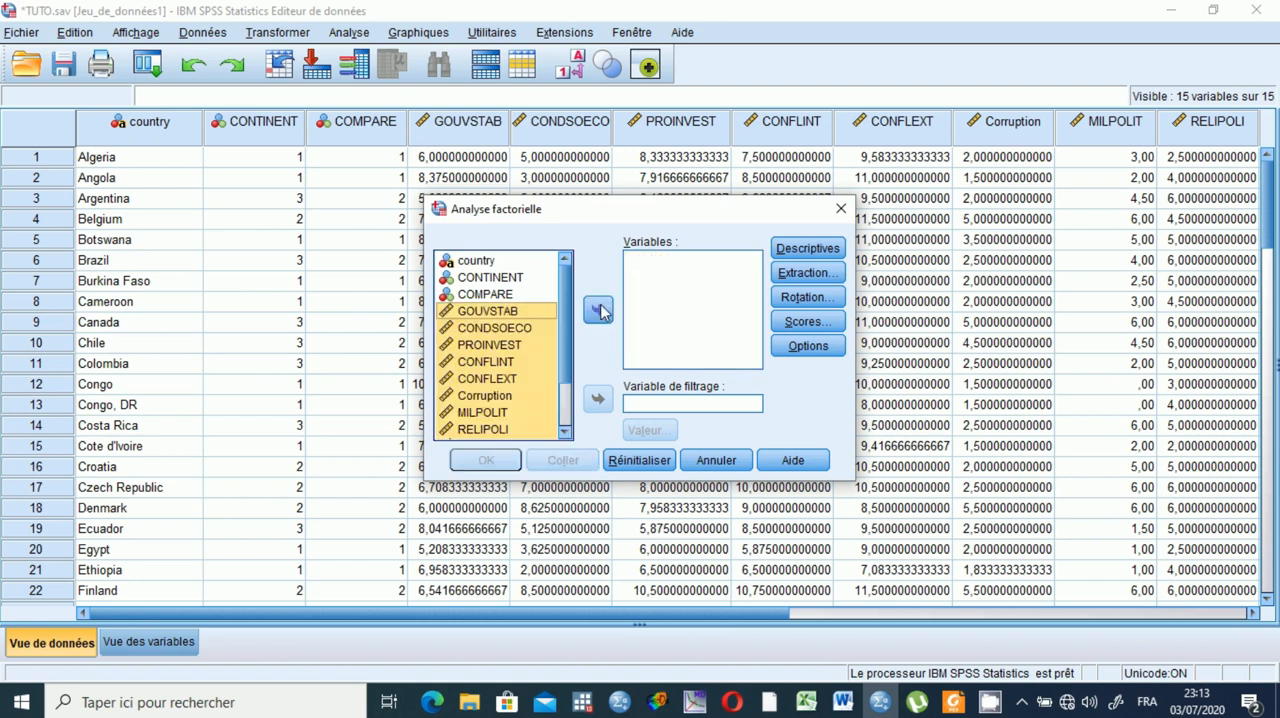
Add all the scale variables from GOUVSTAB through QUALBUREAU to the factor analysis variables.
{"action": "left_click", "coordinate": [481, 314]}
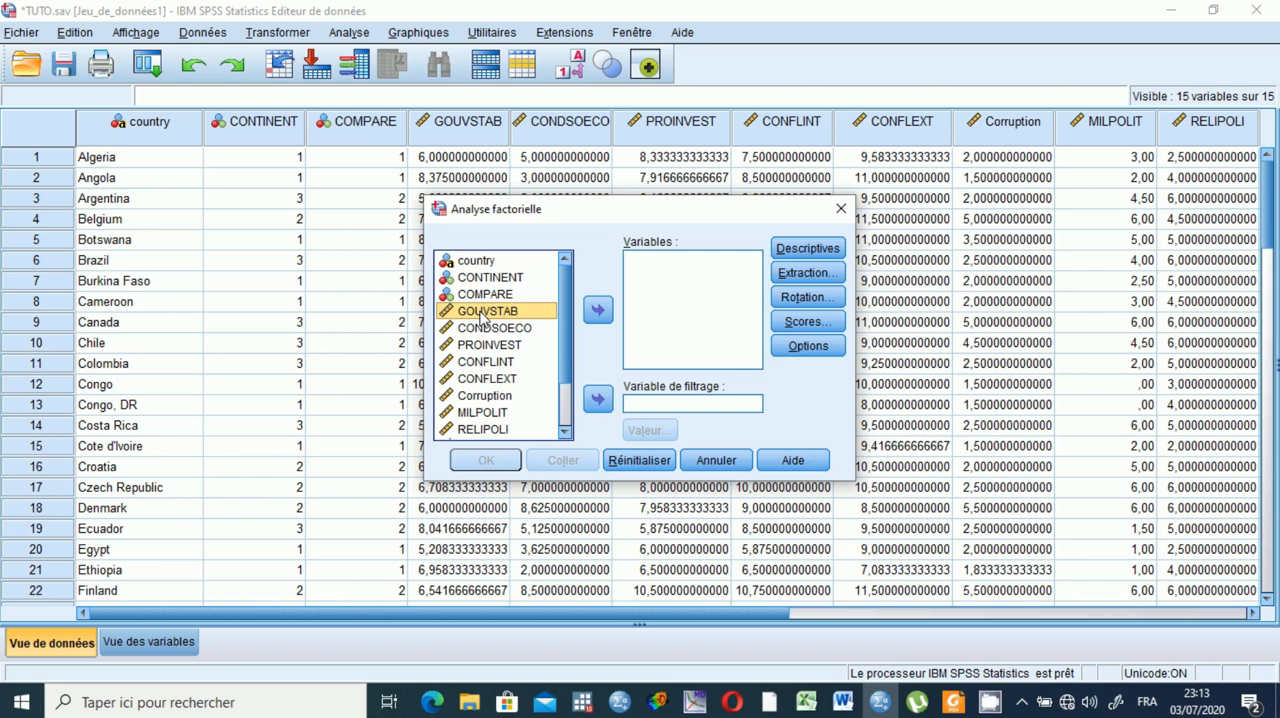
{"action": "left_click_drag", "start_coordinate": [481, 316], "coordinate": [573, 441]}
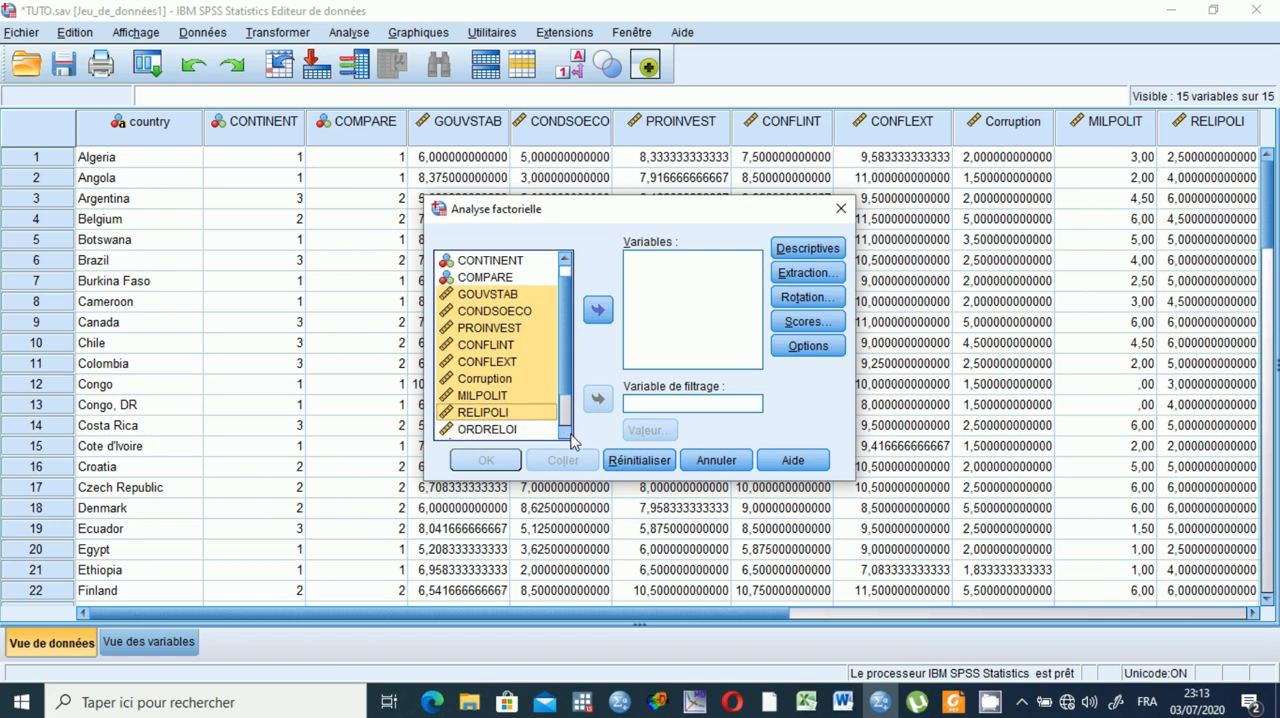
{"action": "left_click", "coordinate": [566, 433]}
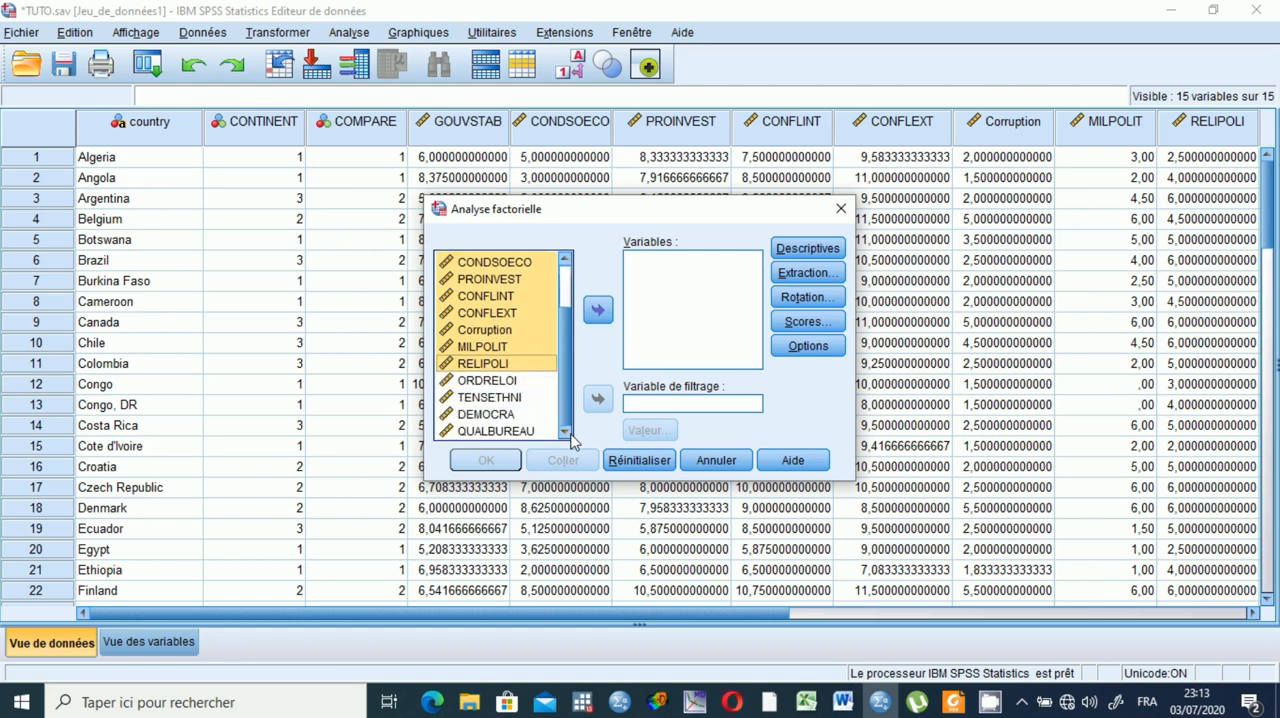
{"action": "left_click", "coordinate": [508, 385], "text": "shift"}
{"action": "left_click", "coordinate": [504, 400], "text": "shift"}
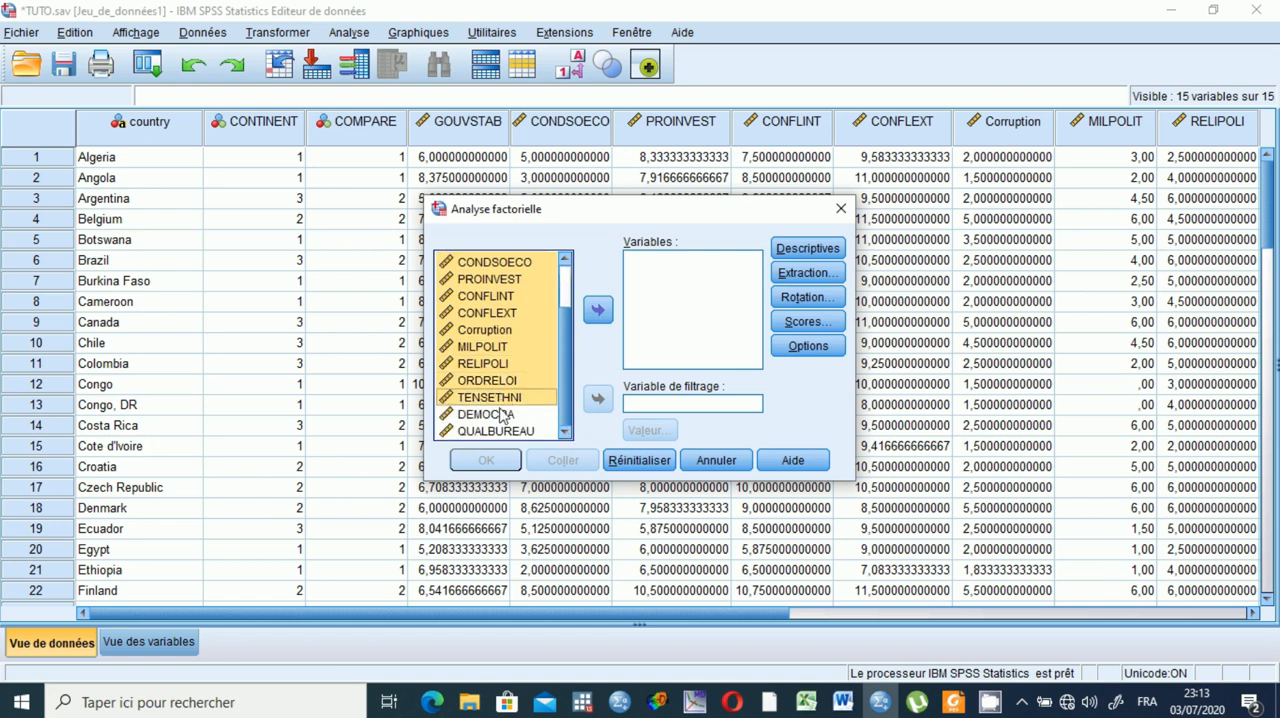
{"action": "left_click", "coordinate": [500, 414], "text": "shift"}
{"action": "left_click", "coordinate": [502, 431], "text": "shift"}
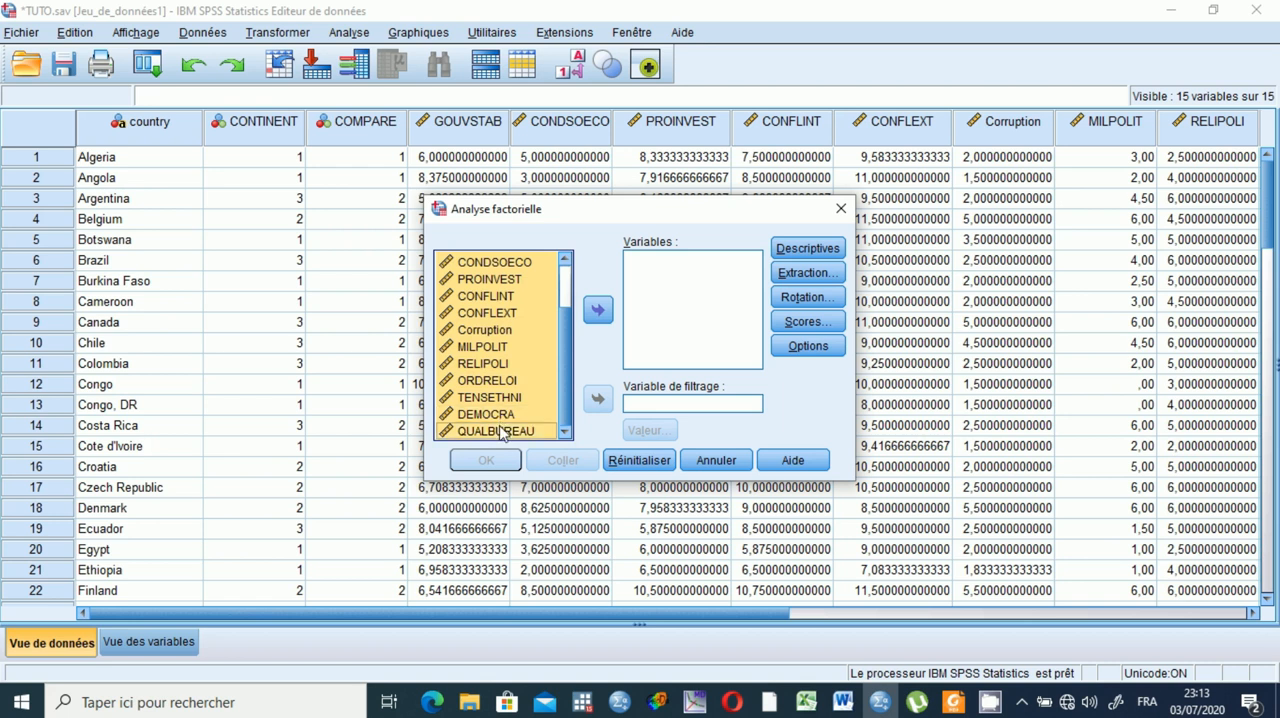
{"action": "left_click", "coordinate": [600, 310]}
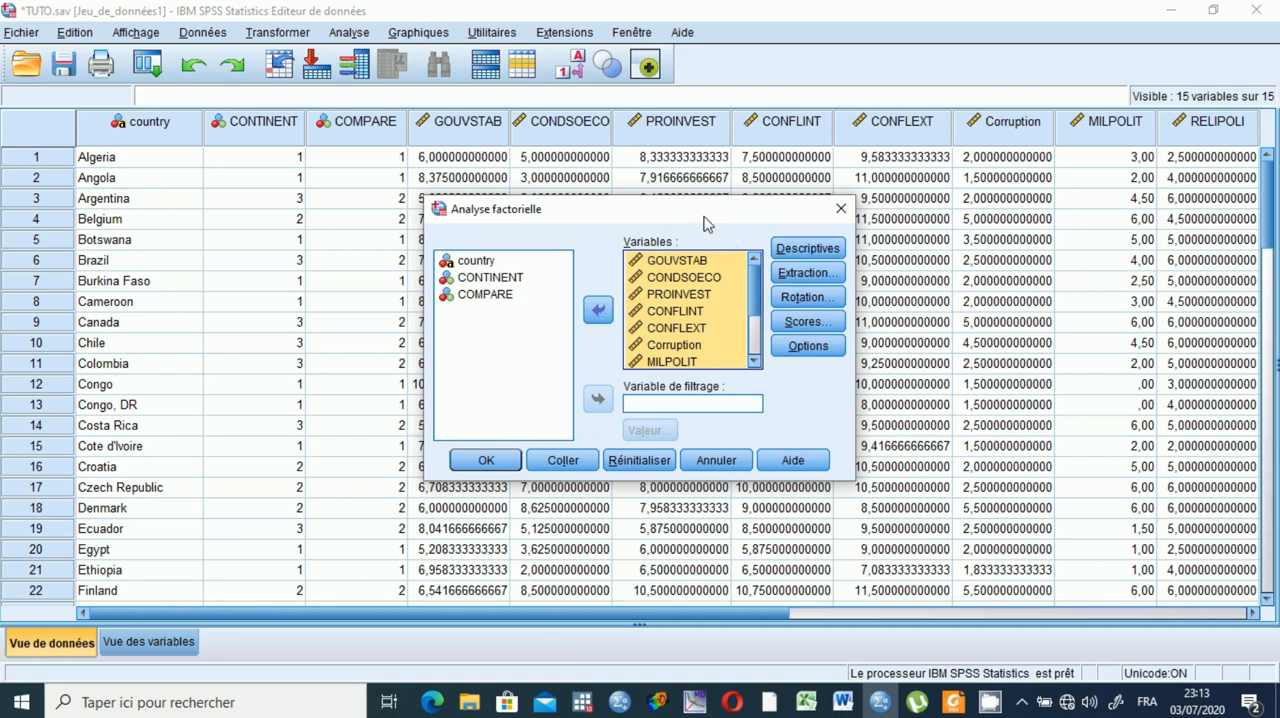
Include the correlation matrix coefficients in the descriptives, keeping the initial structure and the KMO and Bartlett test.
{"action": "left_click", "coordinate": [807, 248]}
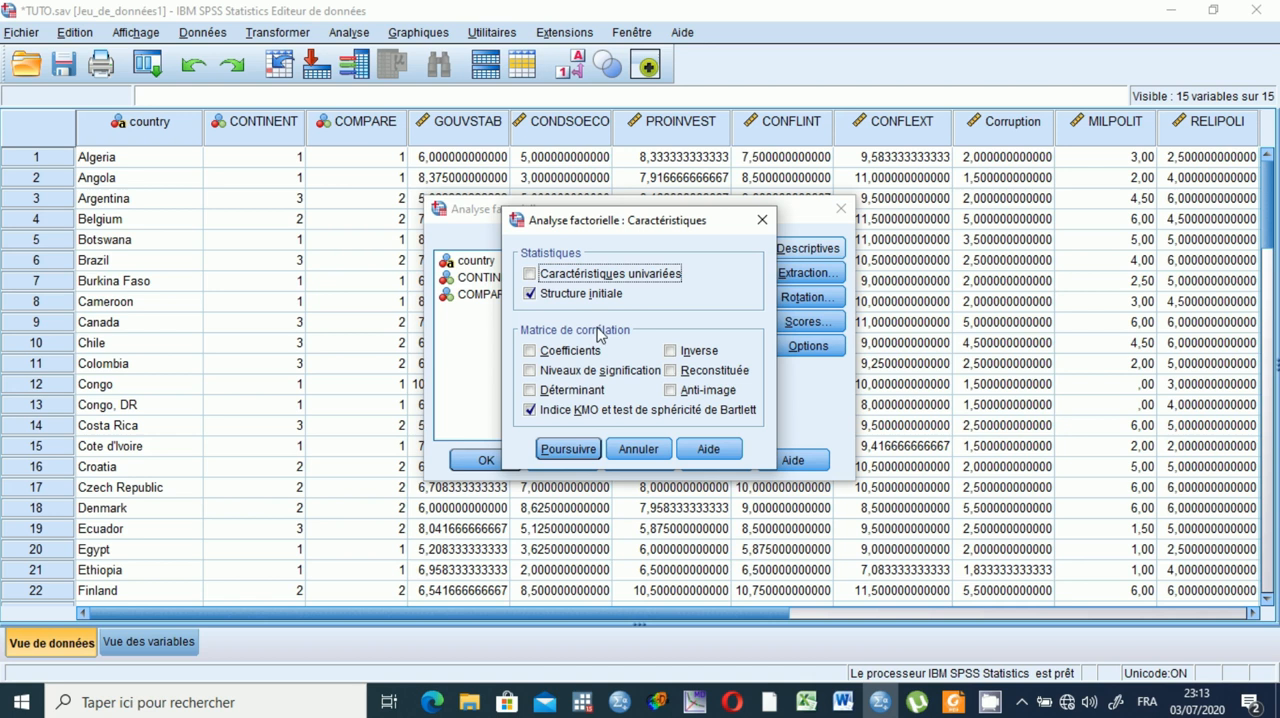
{"action": "left_click", "coordinate": [545, 352]}
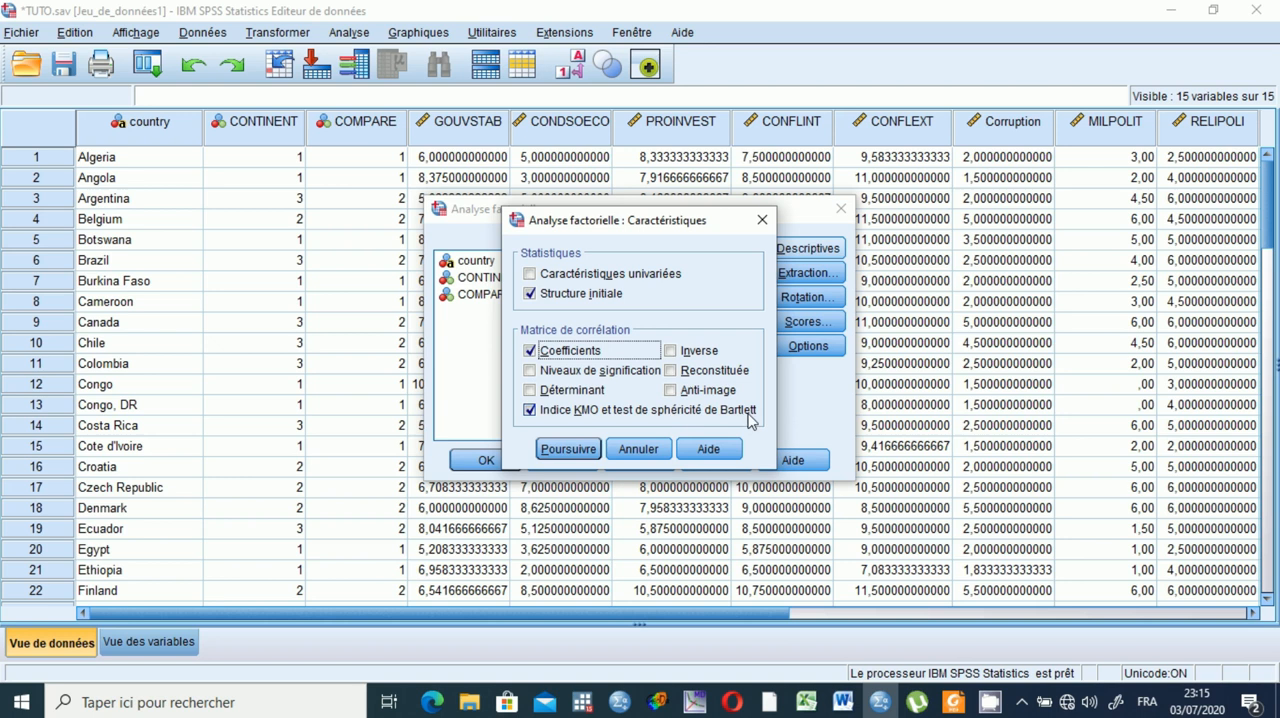
{"action": "left_click", "coordinate": [568, 449]}
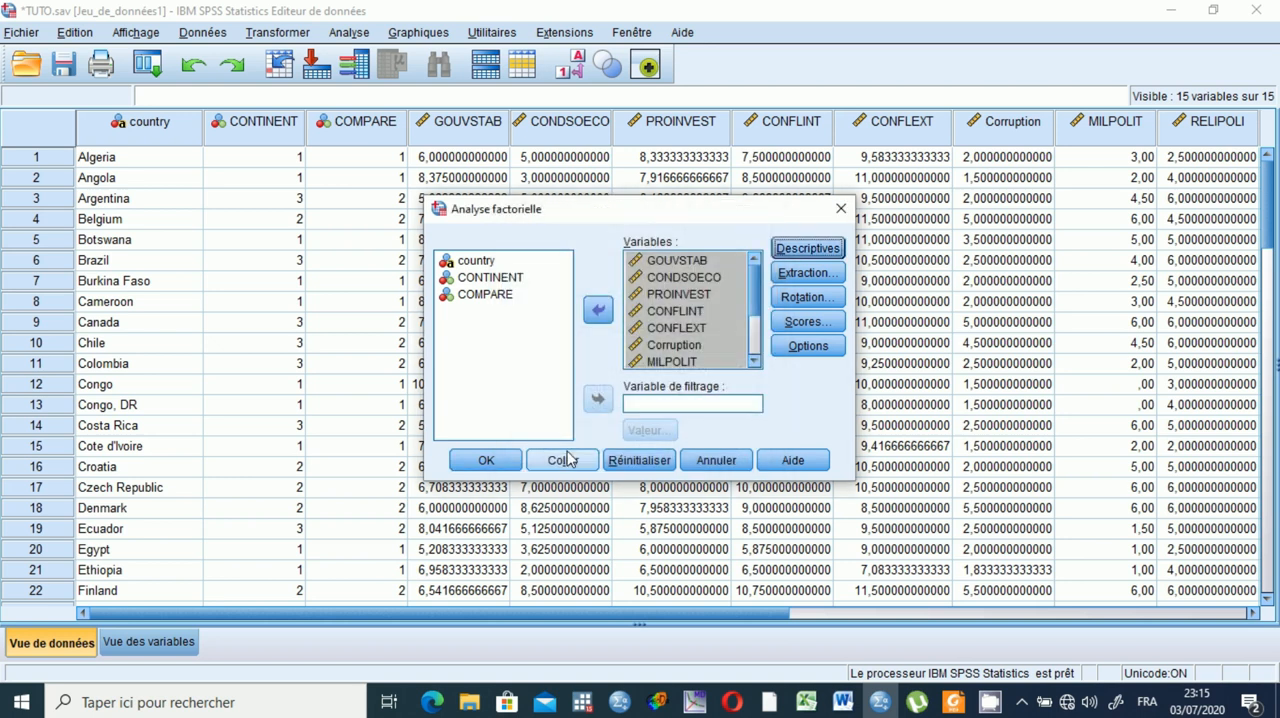
Set the extraction to Composantes Principales on the correlation matrix, based on eigenvalues greater than 1.
{"action": "left_click", "coordinate": [789, 278]}
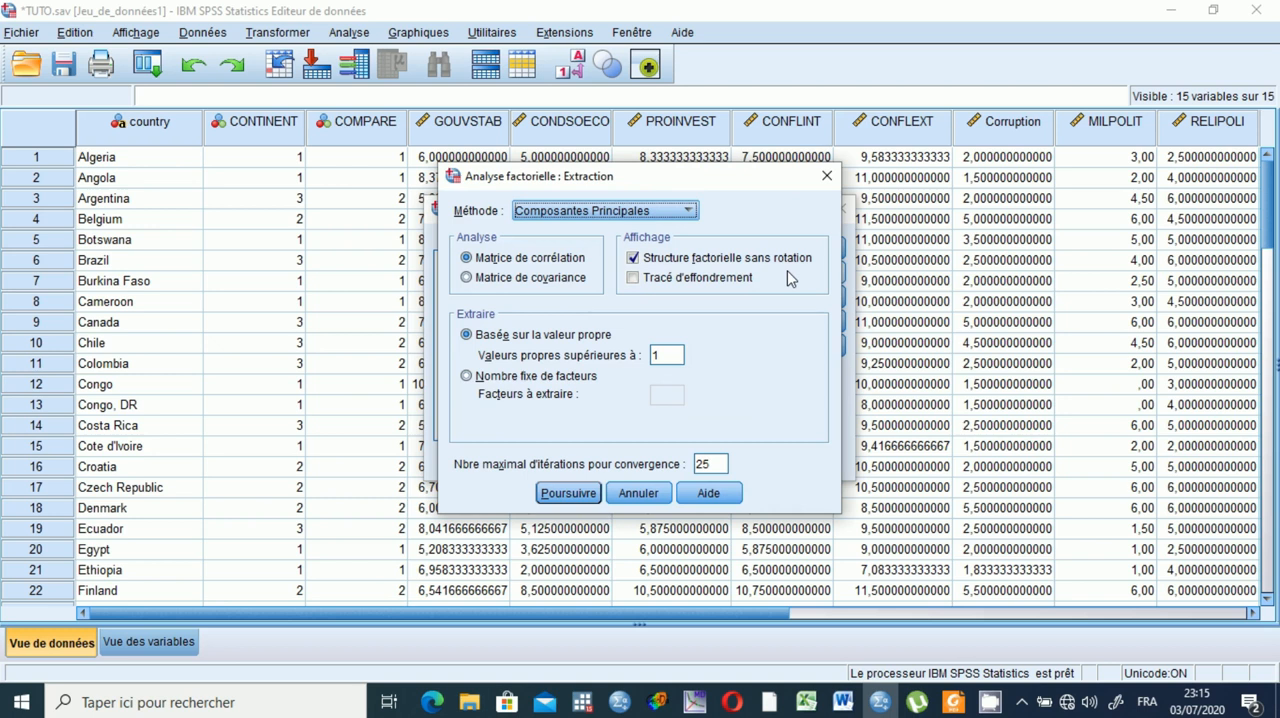
{"action": "left_click", "coordinate": [688, 211]}
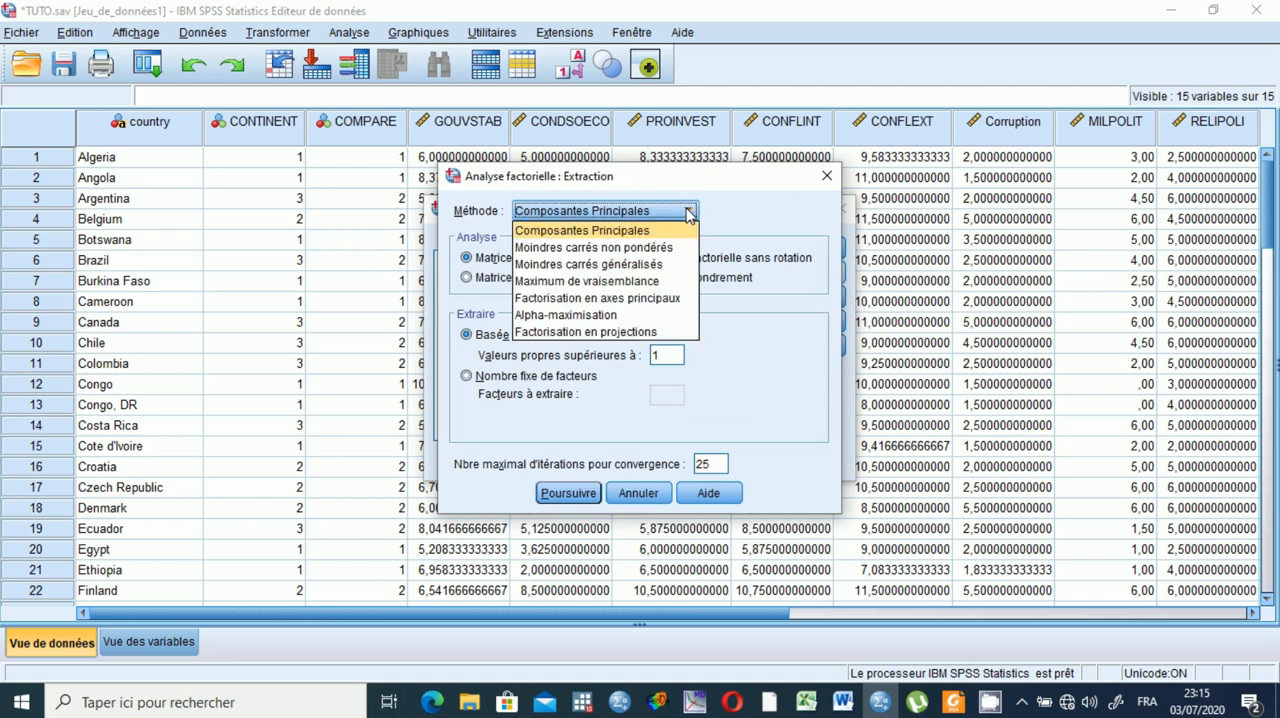
{"action": "left_click", "coordinate": [610, 233]}
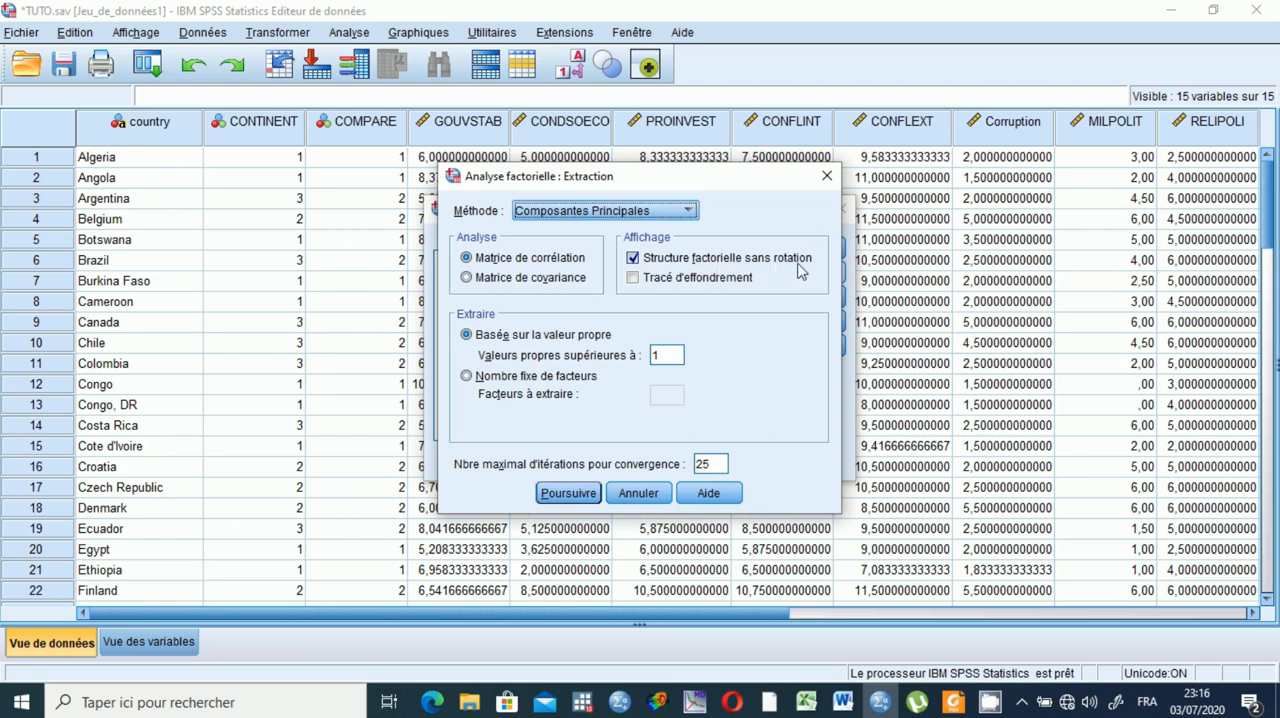
{"action": "left_click", "coordinate": [467, 376]}
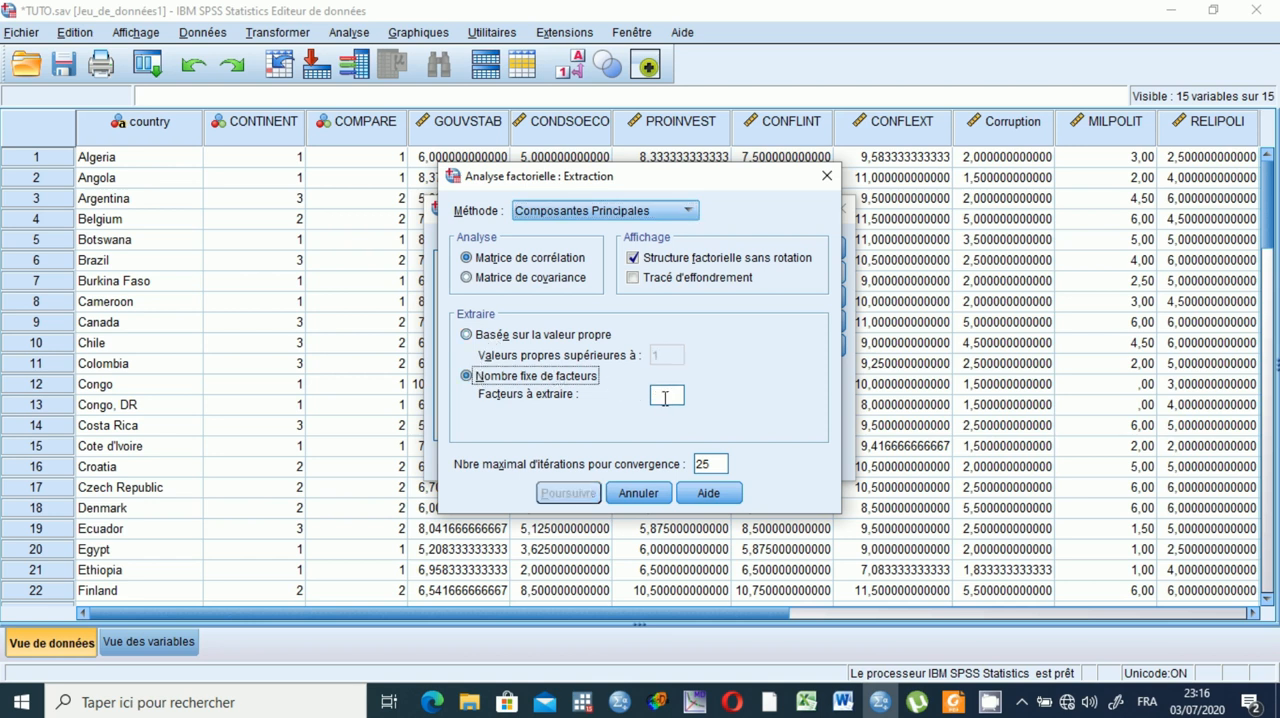
{"action": "left_click", "coordinate": [470, 336]}
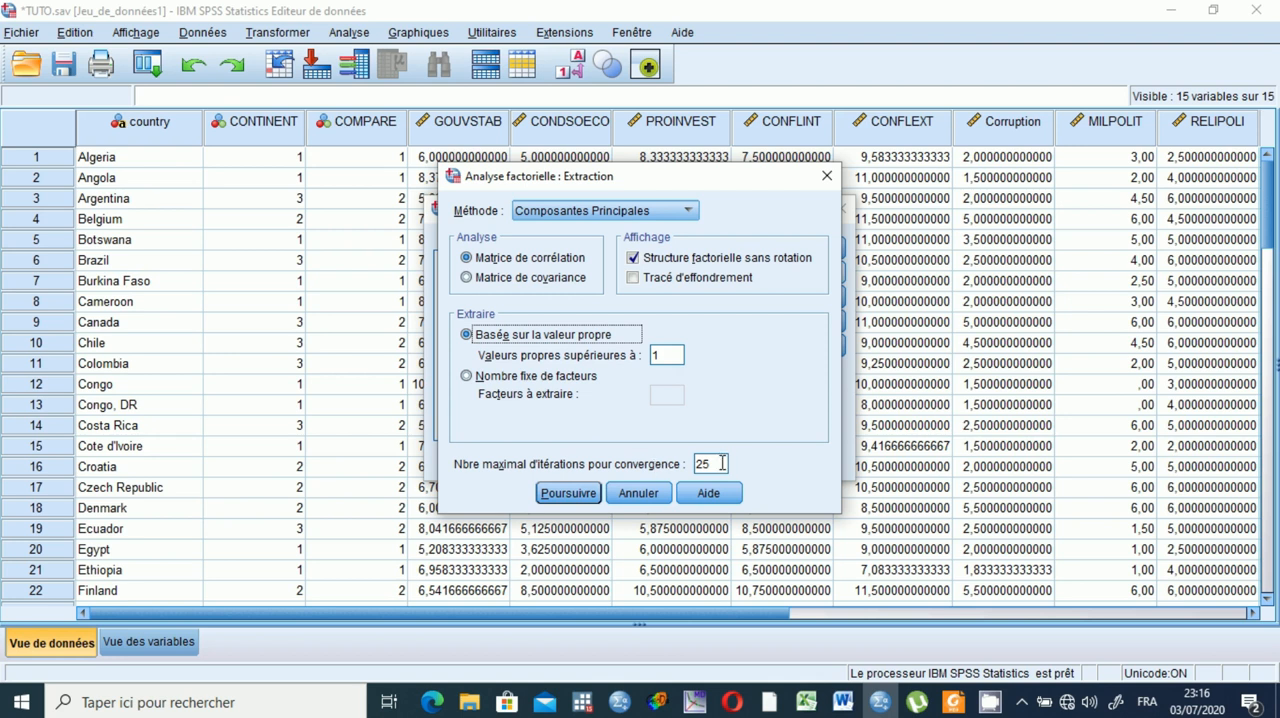
{"action": "left_click", "coordinate": [568, 493]}
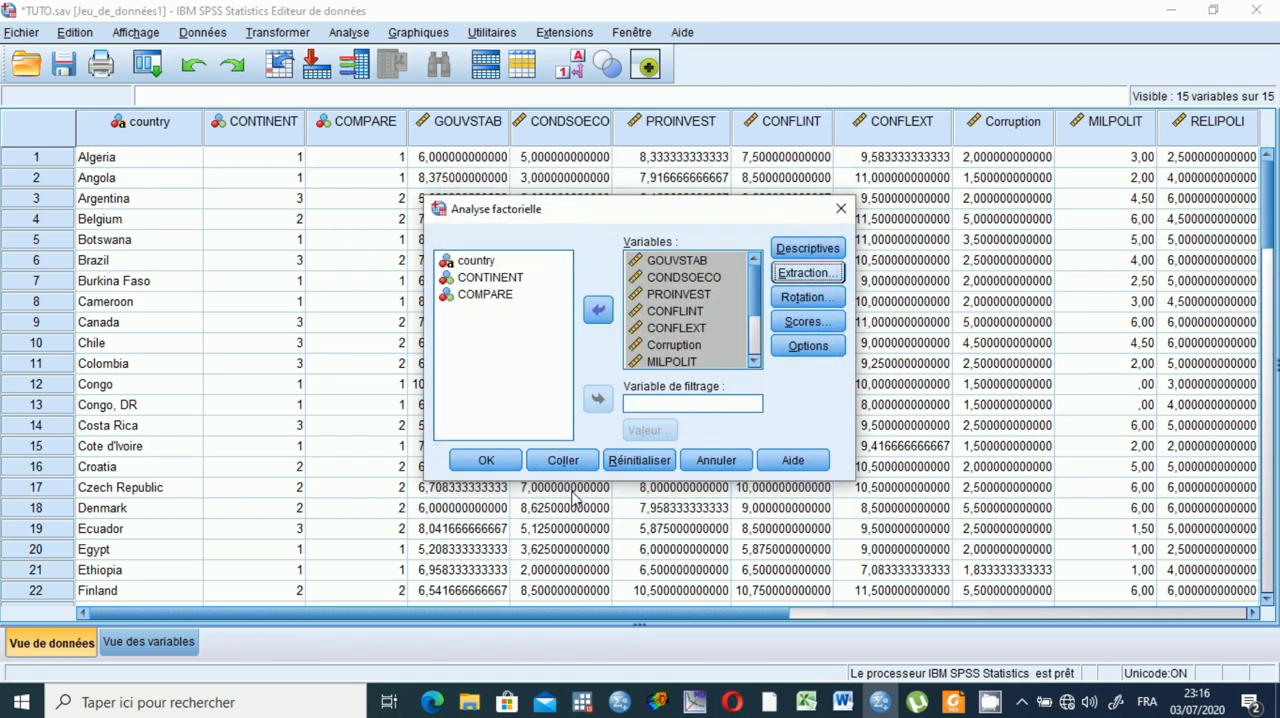
Accept Varimax rotation with rotated structure and factor maps, and save factor scores as variables using the Régression method.
{"action": "left_click", "coordinate": [800, 299]}
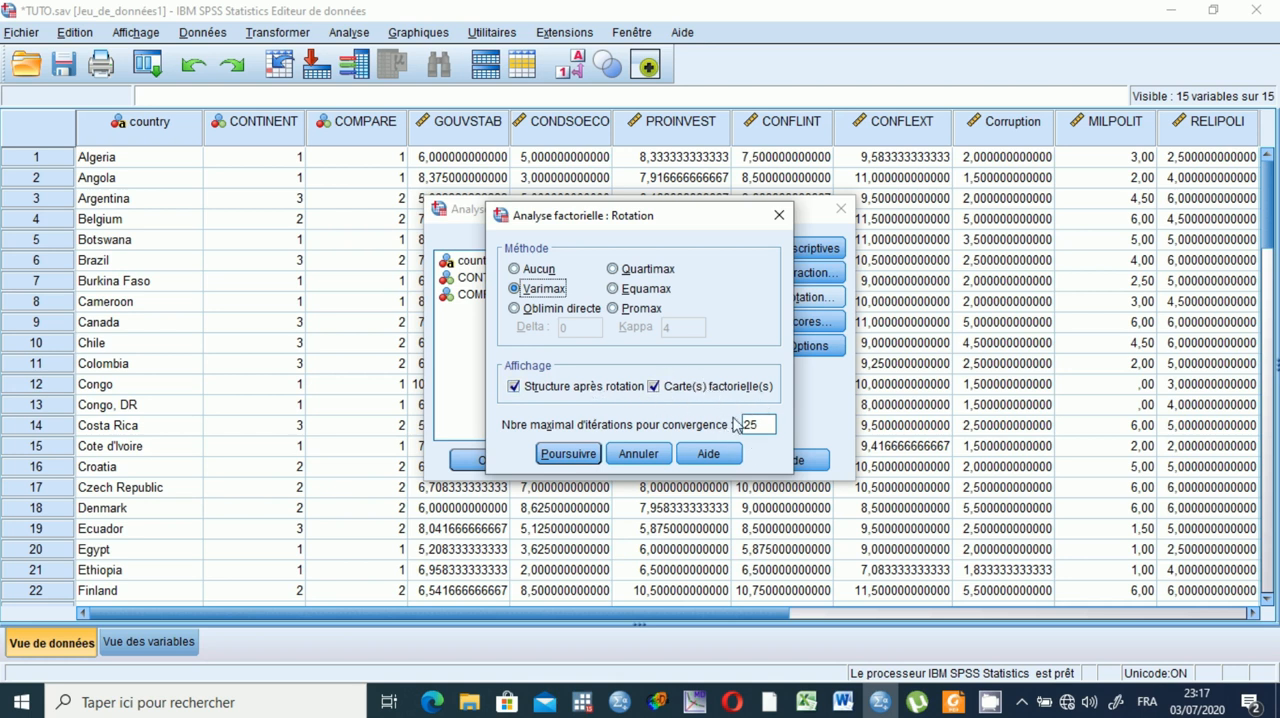
{"action": "left_click", "coordinate": [567, 454]}
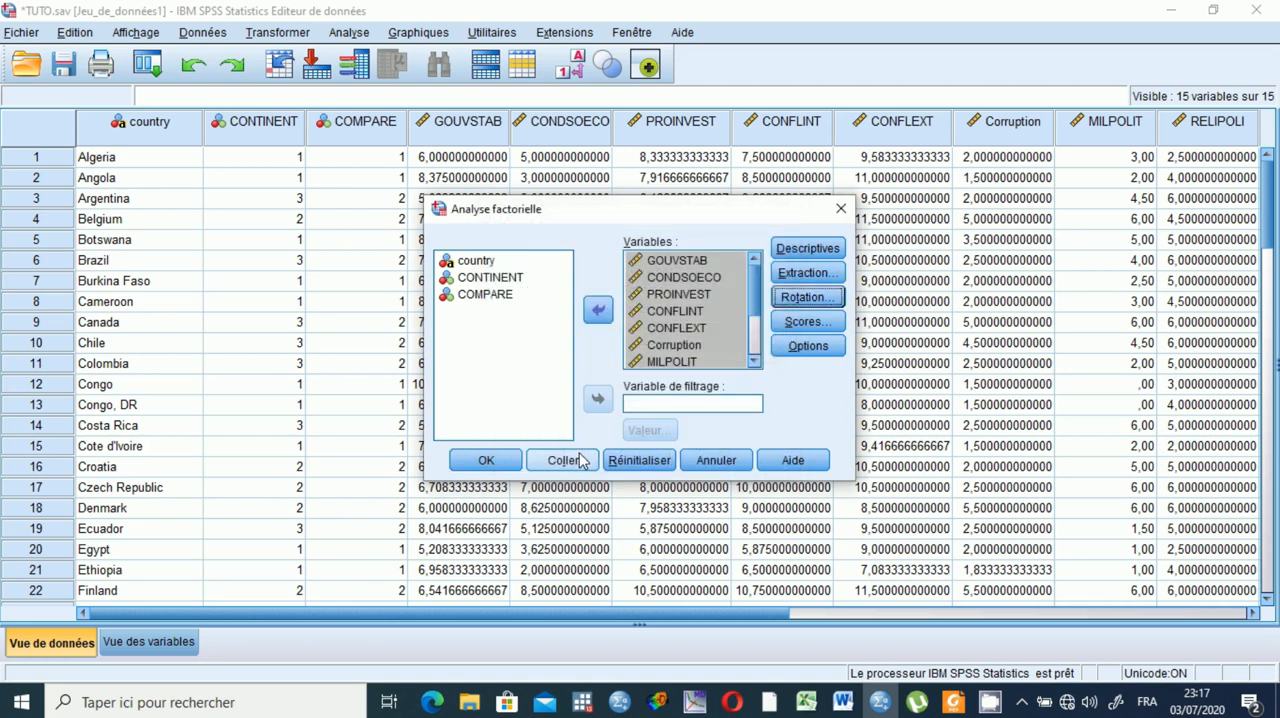
{"action": "left_click", "coordinate": [812, 323]}
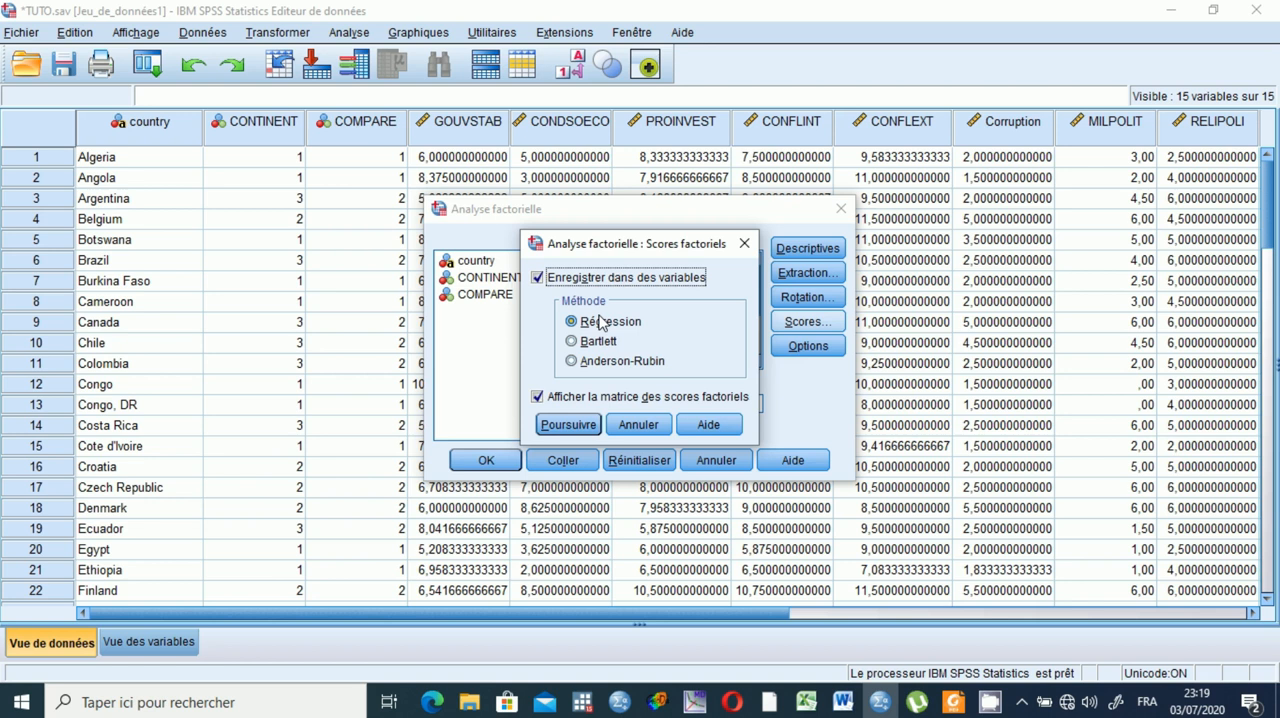
{"action": "left_click", "coordinate": [566, 426]}
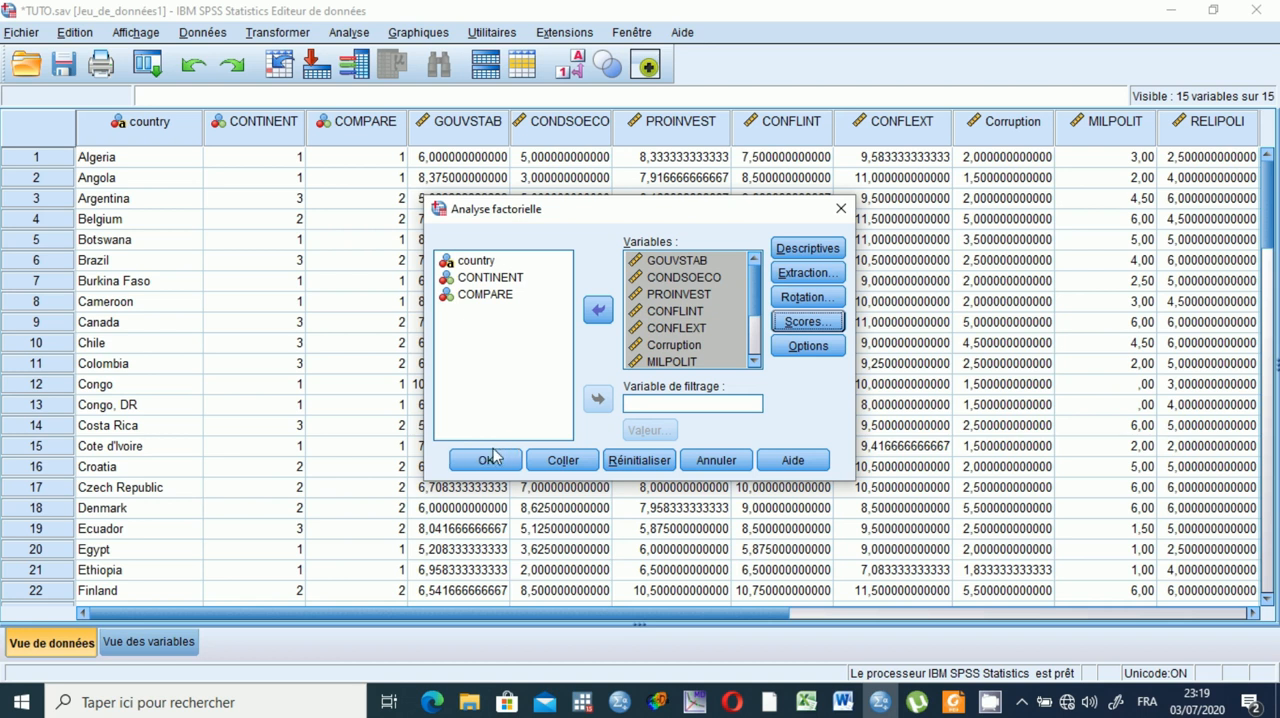
Keep the exclusion of every incomplete observation, recheck the factor score settings, and run the factor analysis.
{"action": "left_click", "coordinate": [810, 346]}
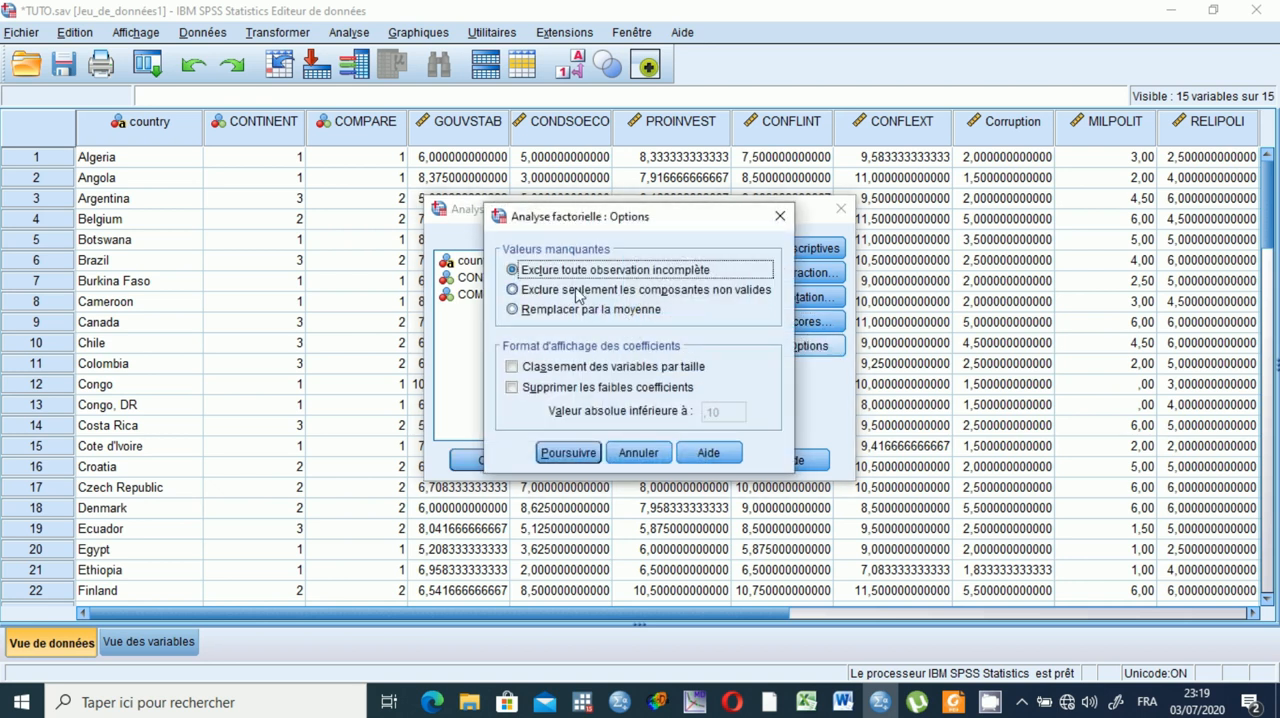
{"action": "left_click", "coordinate": [561, 456]}
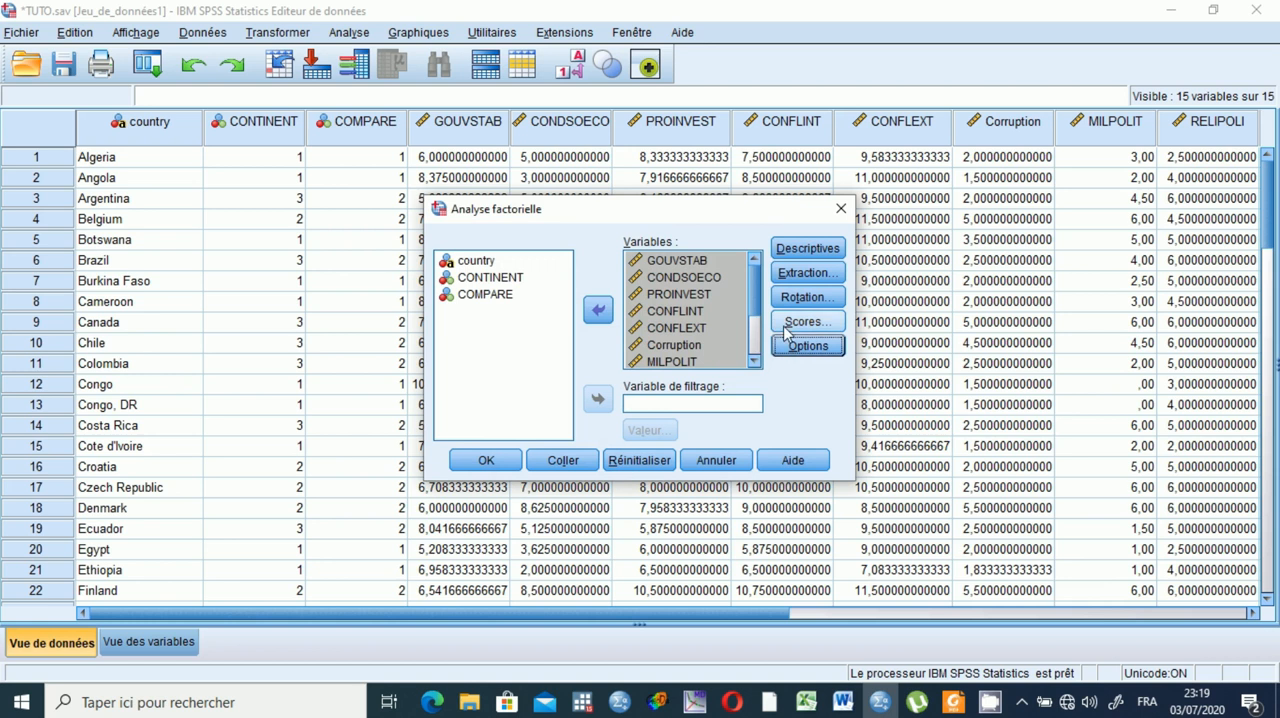
{"action": "left_click", "coordinate": [797, 325]}
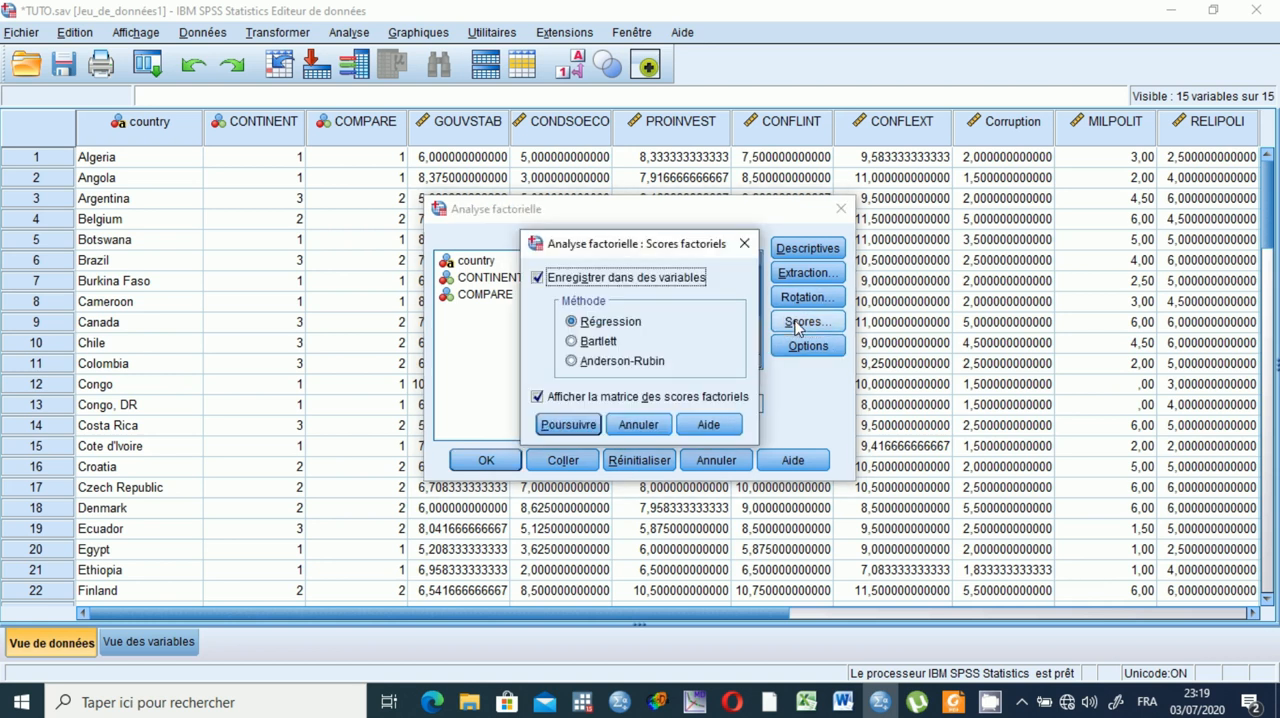
{"action": "left_click", "coordinate": [568, 427]}
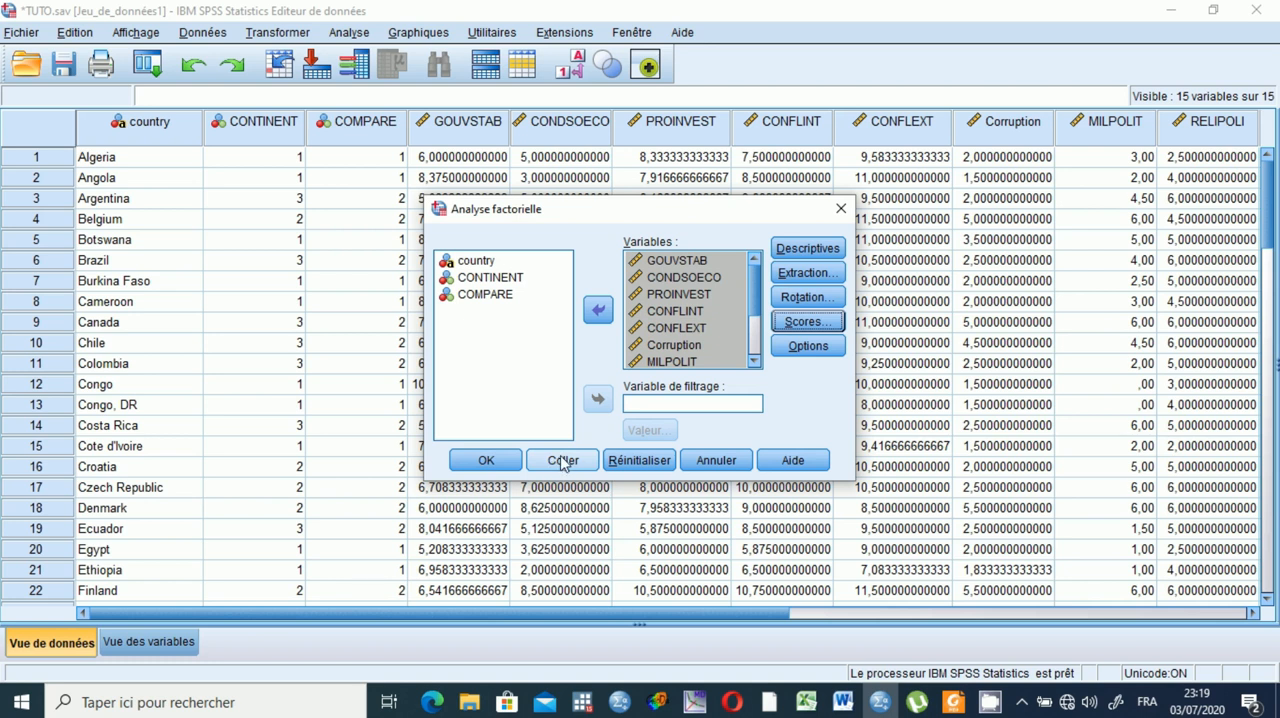
{"action": "left_click", "coordinate": [486, 460]}
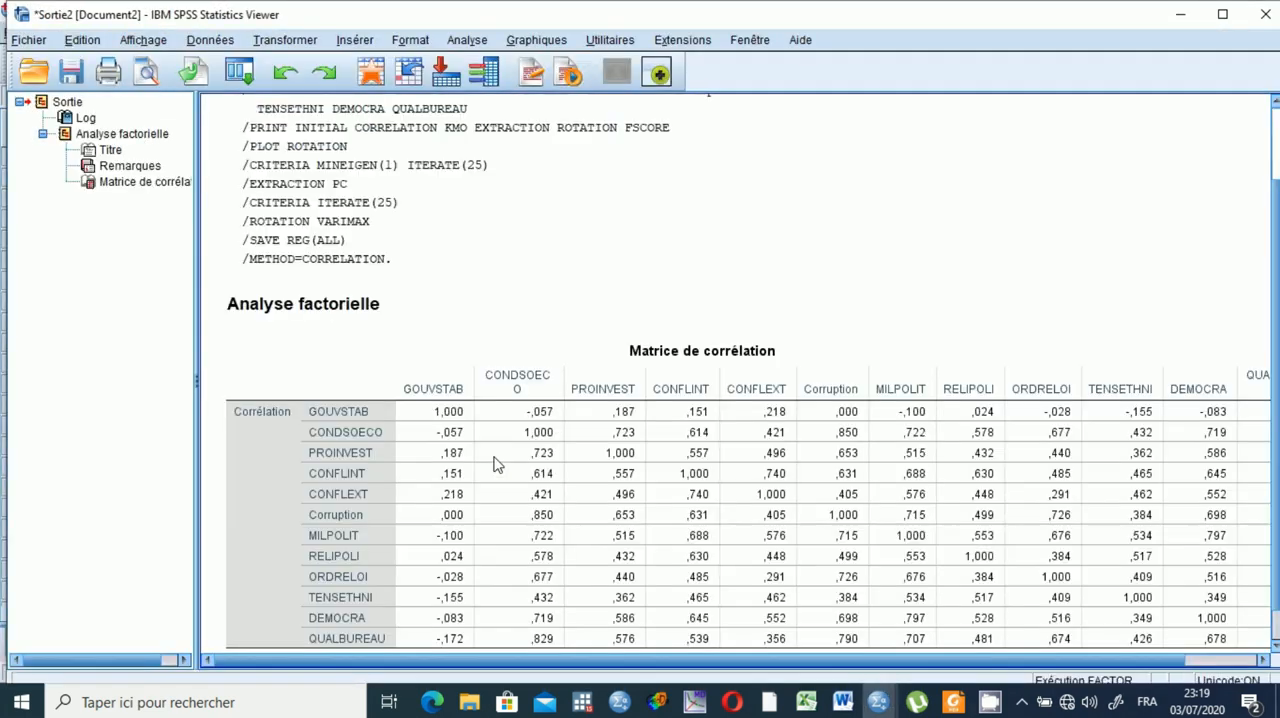
Switch to Foxit Reader and show the cover of Discovering Statistics using SPSS 4th Edition.
{"action": "left_click", "coordinate": [952, 704]}
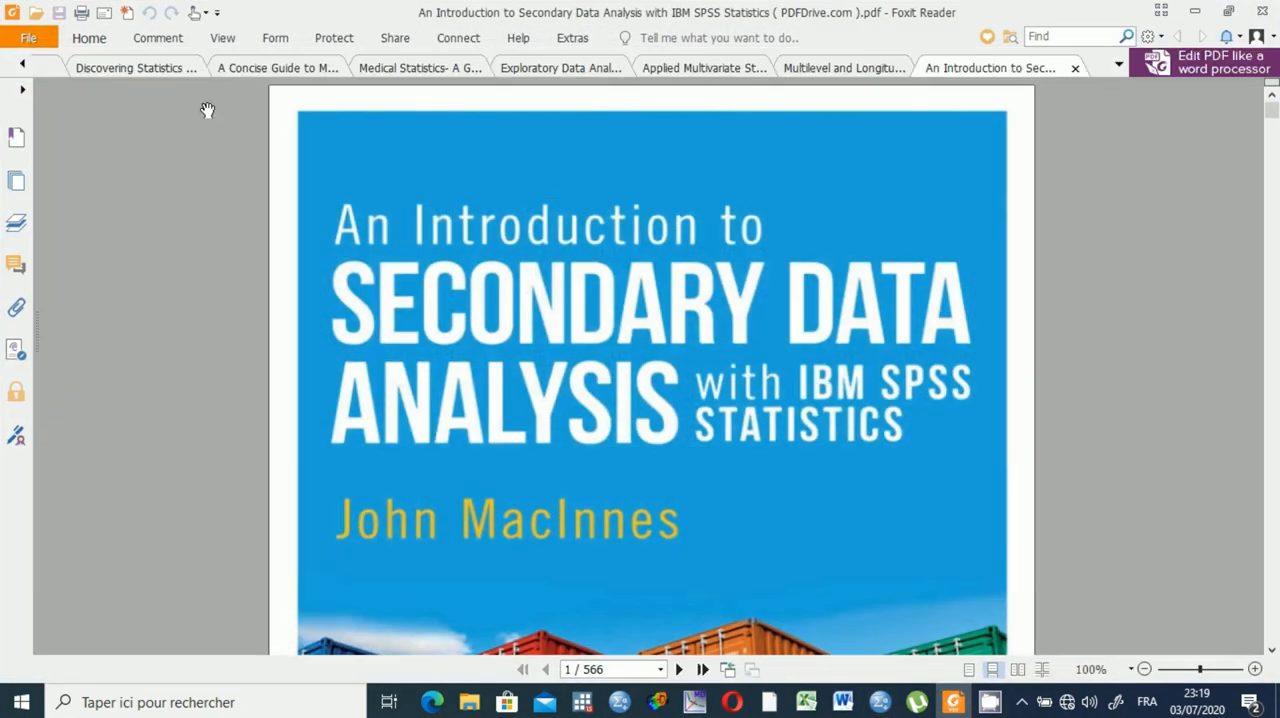
{"action": "left_click", "coordinate": [137, 68]}
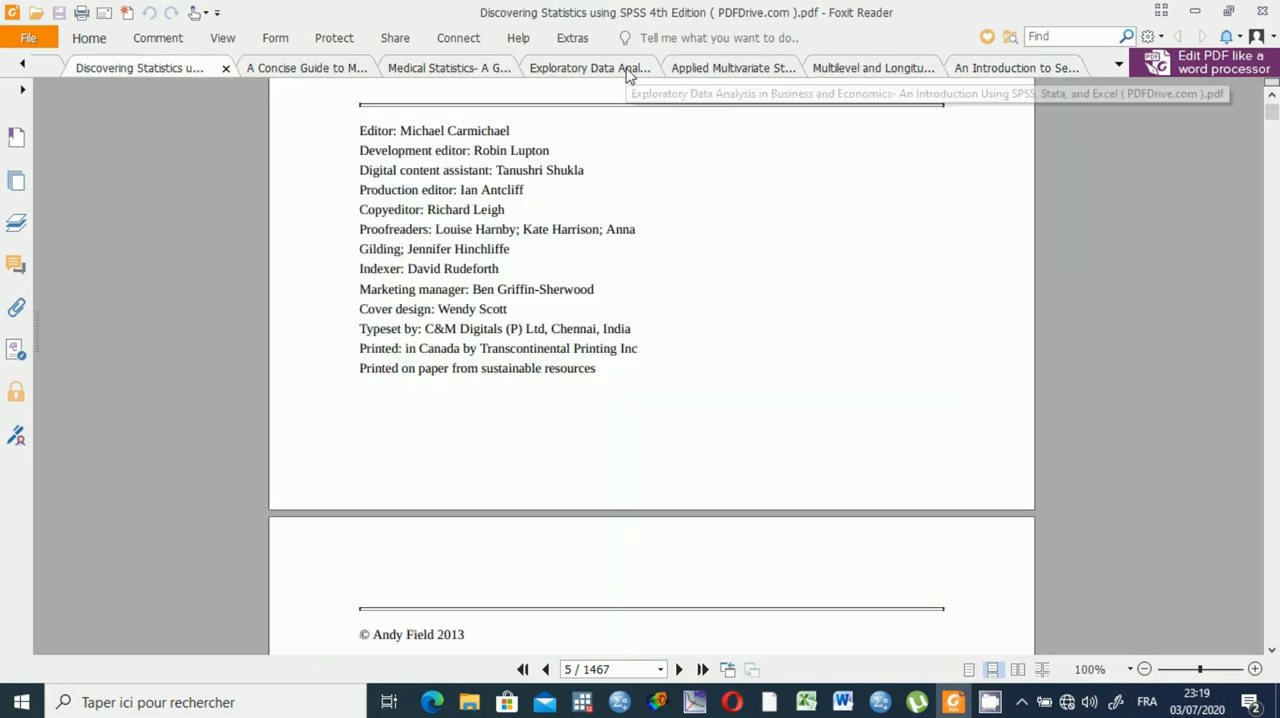
{"action": "left_click_drag", "start_coordinate": [1272, 118], "coordinate": [1272, 100]}
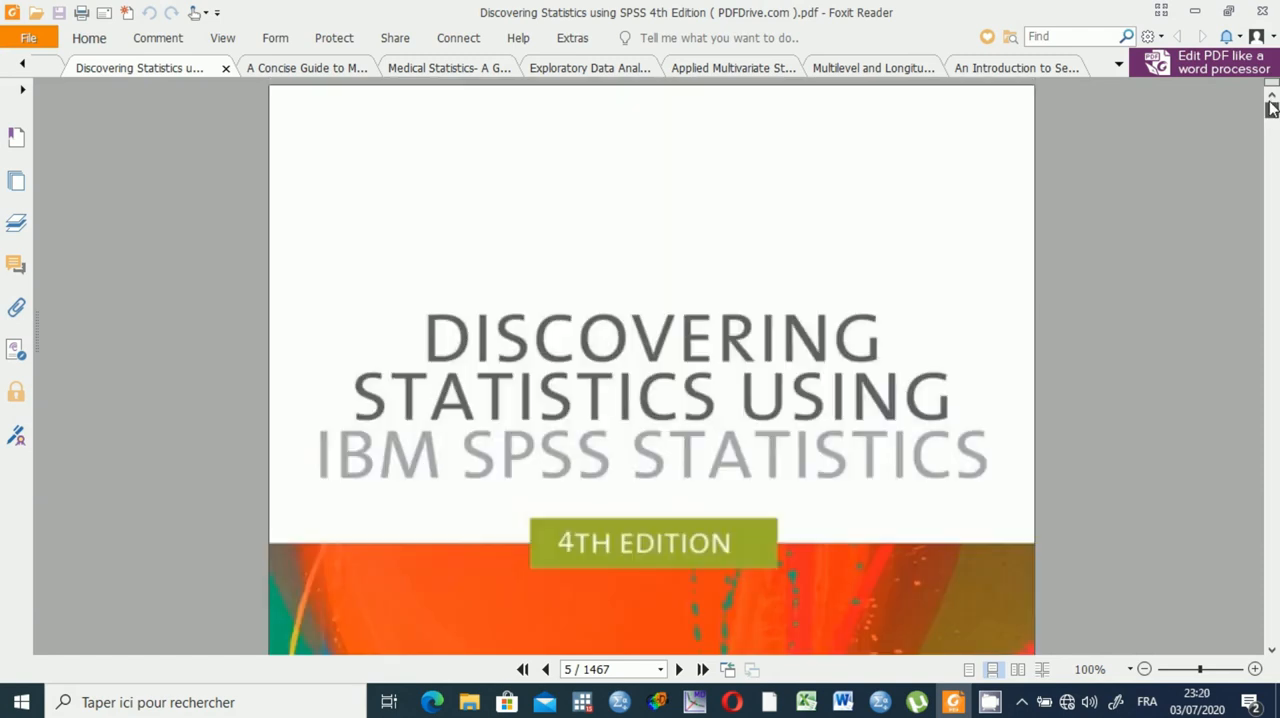
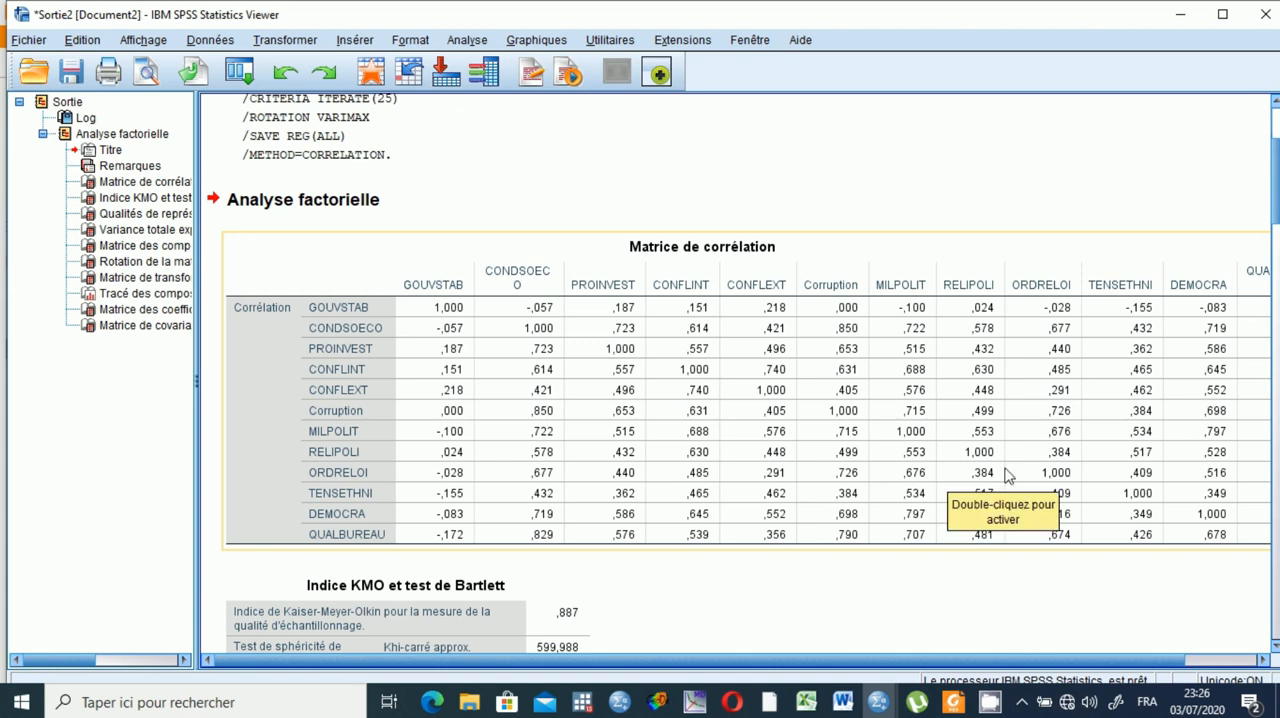
Review the first analysis output from the correlation matrix through the KMO test, communalities and explained variance to the component matrix.
{"action": "scroll", "coordinate": [1275, 645], "scroll_direction": "down", "scroll_amount": 5}
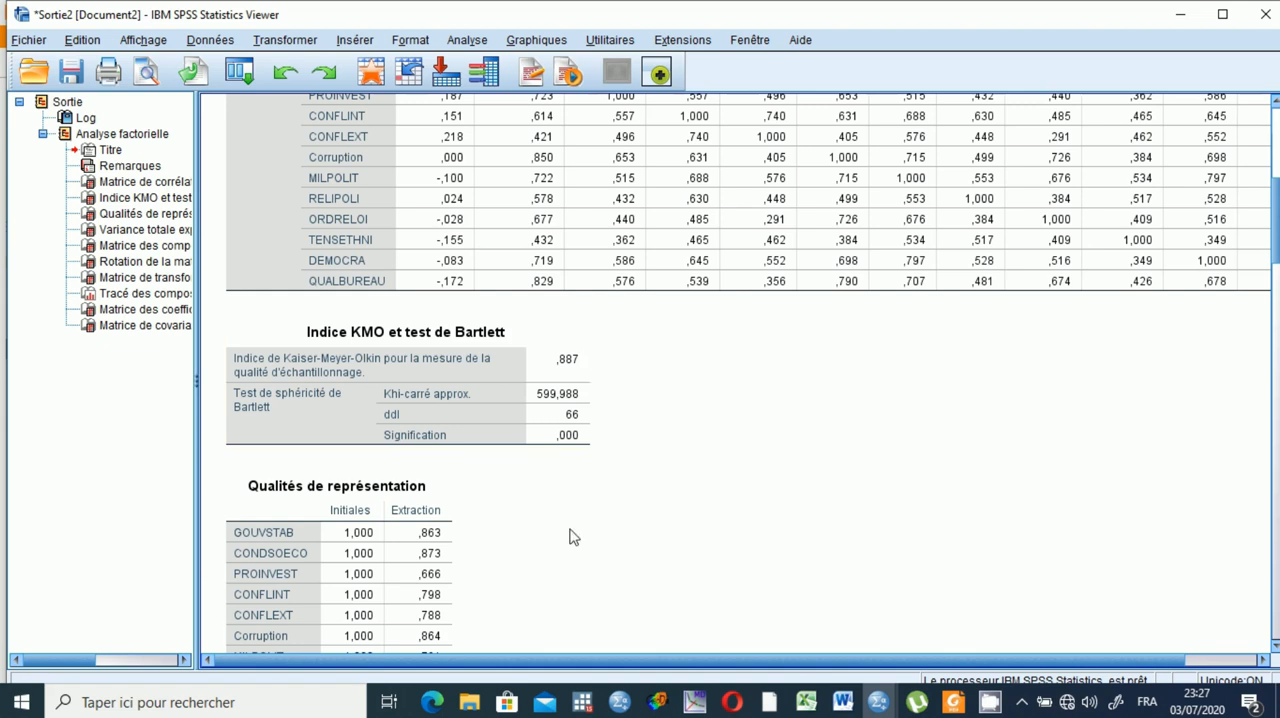
{"action": "left_click", "coordinate": [597, 388]}
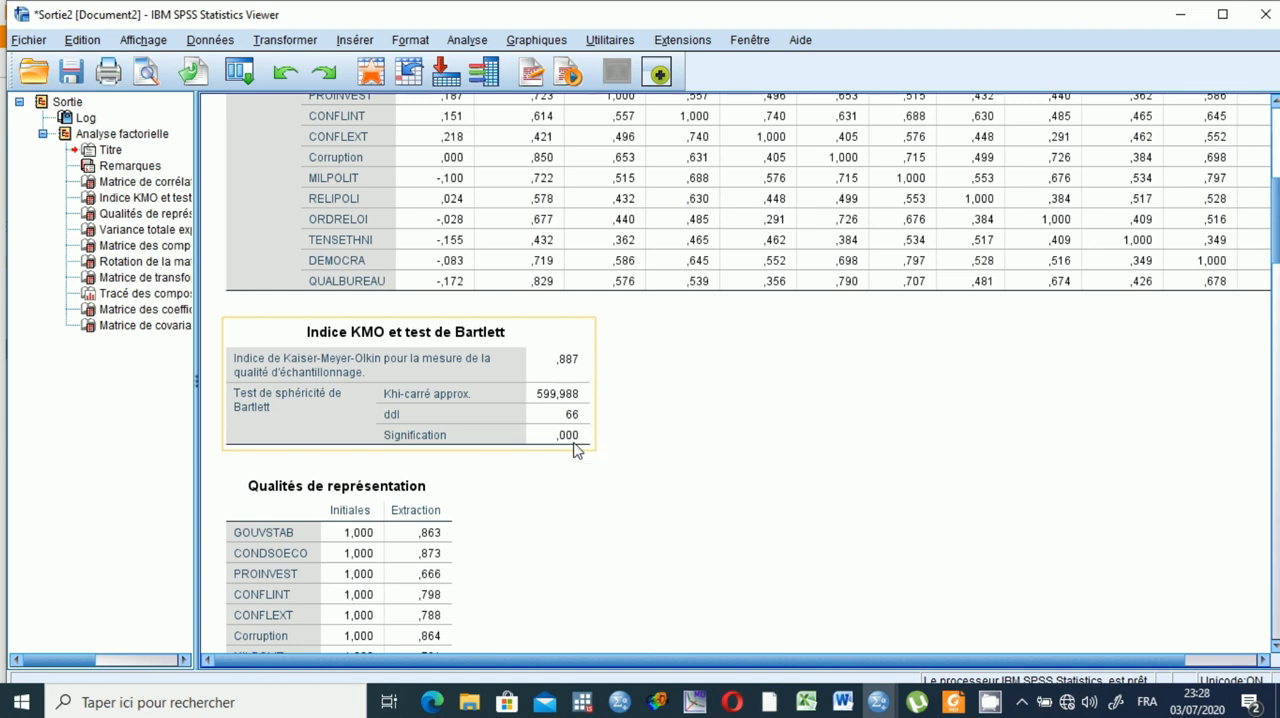
{"action": "left_click", "coordinate": [1275, 651]}
{"action": "scroll", "coordinate": [1275, 651], "scroll_direction": "down", "scroll_amount": 4}
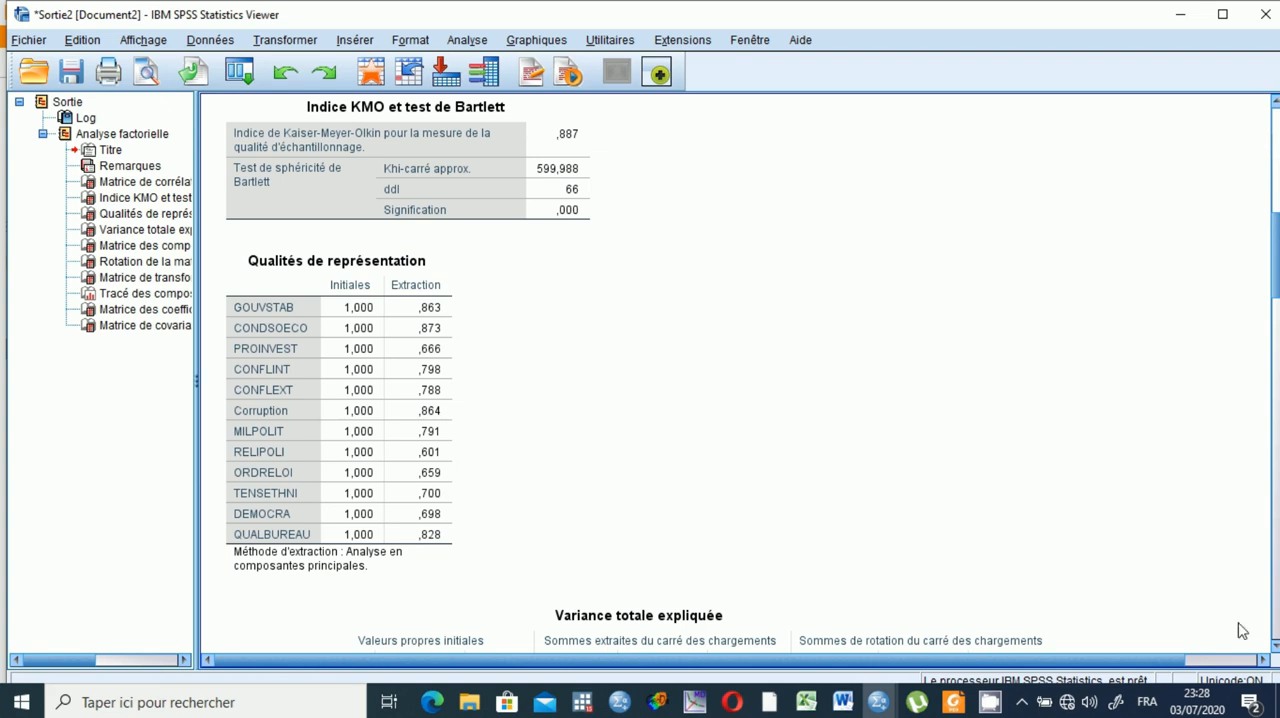
{"action": "left_click", "coordinate": [1275, 646]}
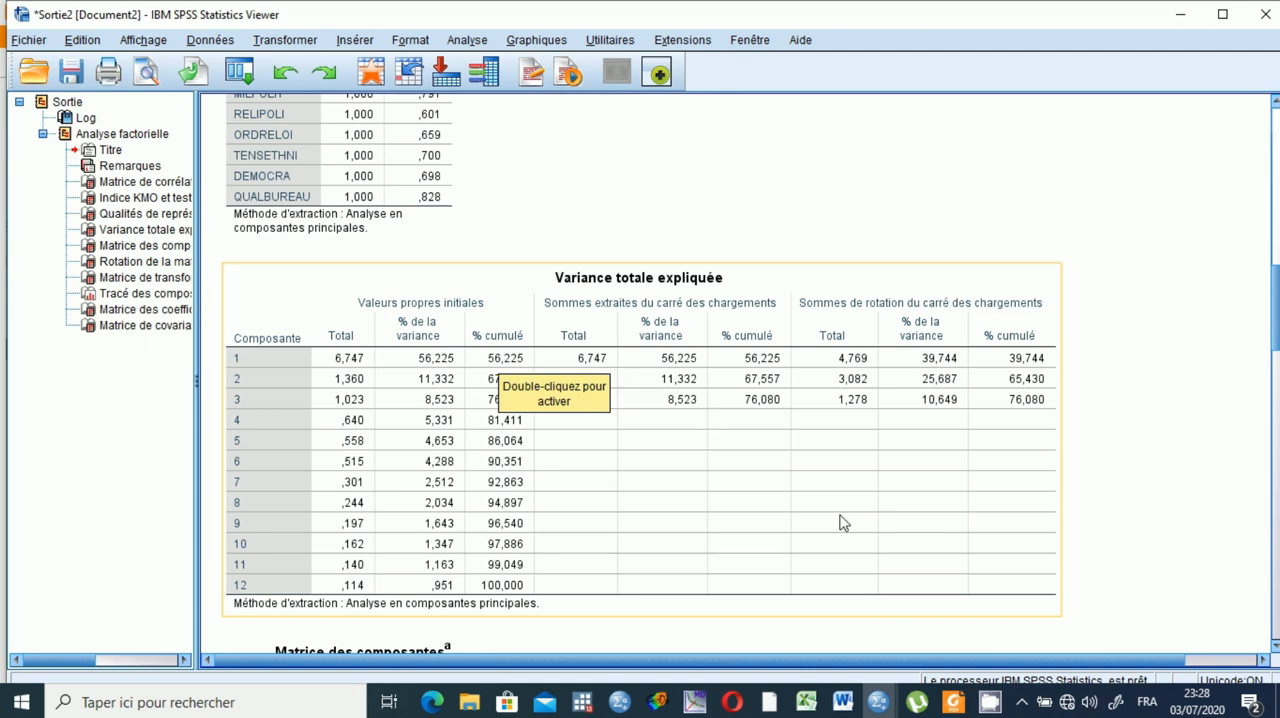
{"action": "left_click", "coordinate": [1275, 648]}
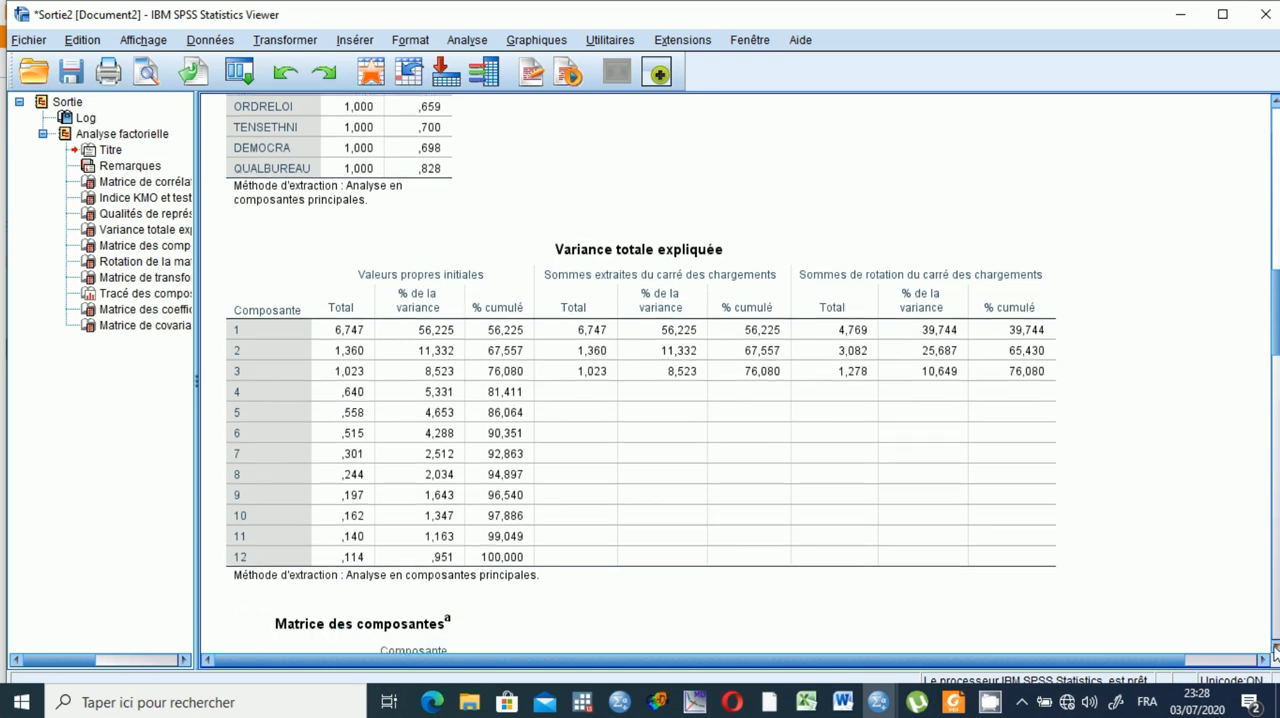
{"action": "left_click", "coordinate": [1275, 648]}
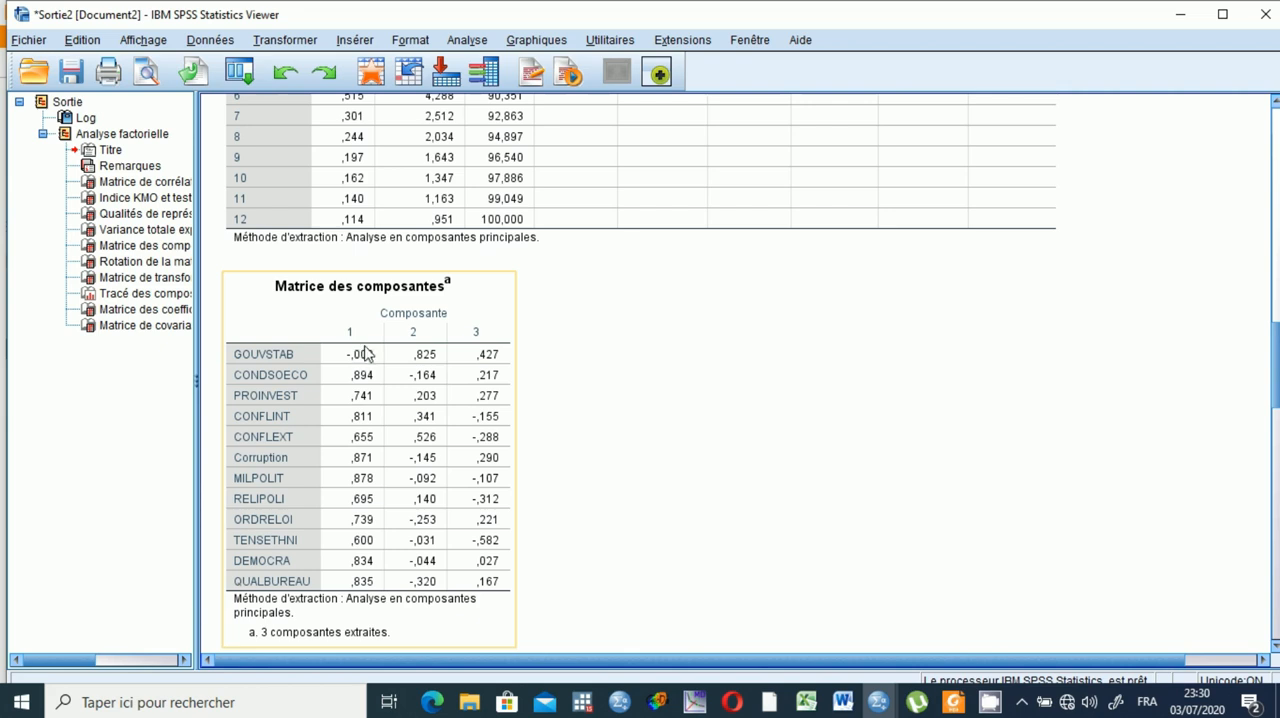
Remove GOUVSTAB from the factor analysis variables and rerun the analysis with the remaining settings.
{"action": "left_click", "coordinate": [465, 40]}
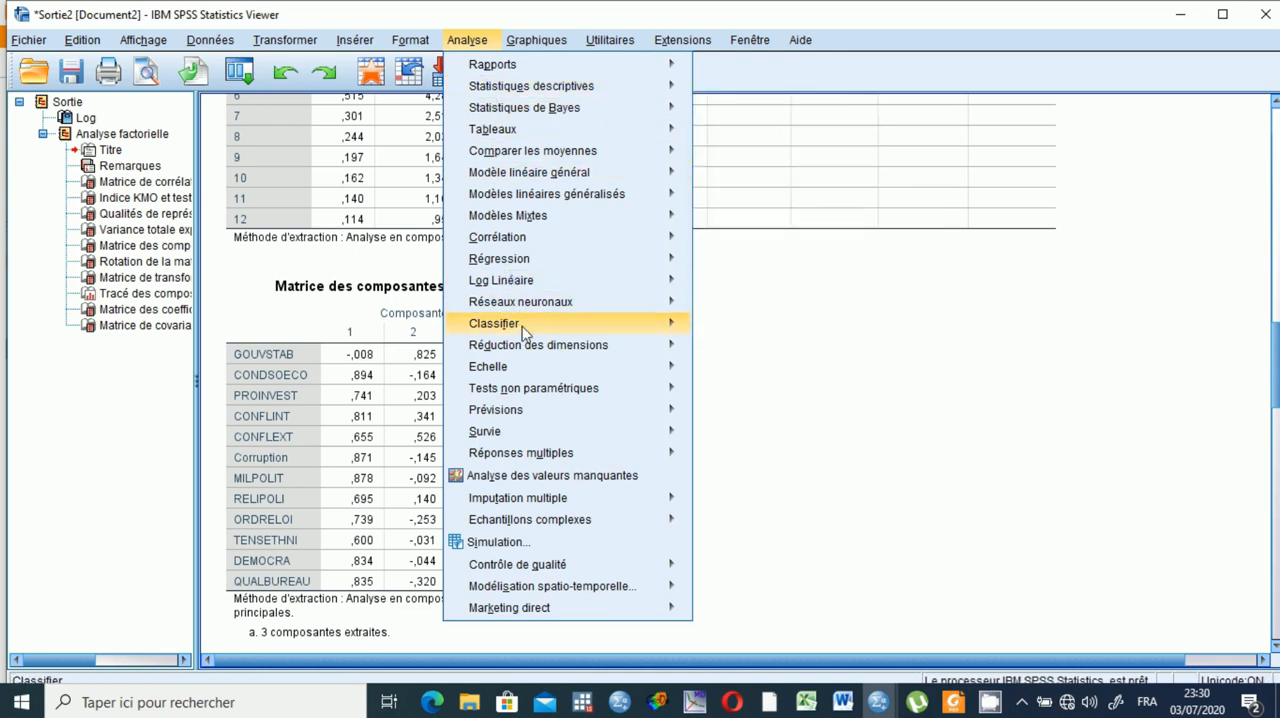
{"action": "mouse_move", "coordinate": [626, 351]}
{"action": "left_click", "coordinate": [740, 353]}
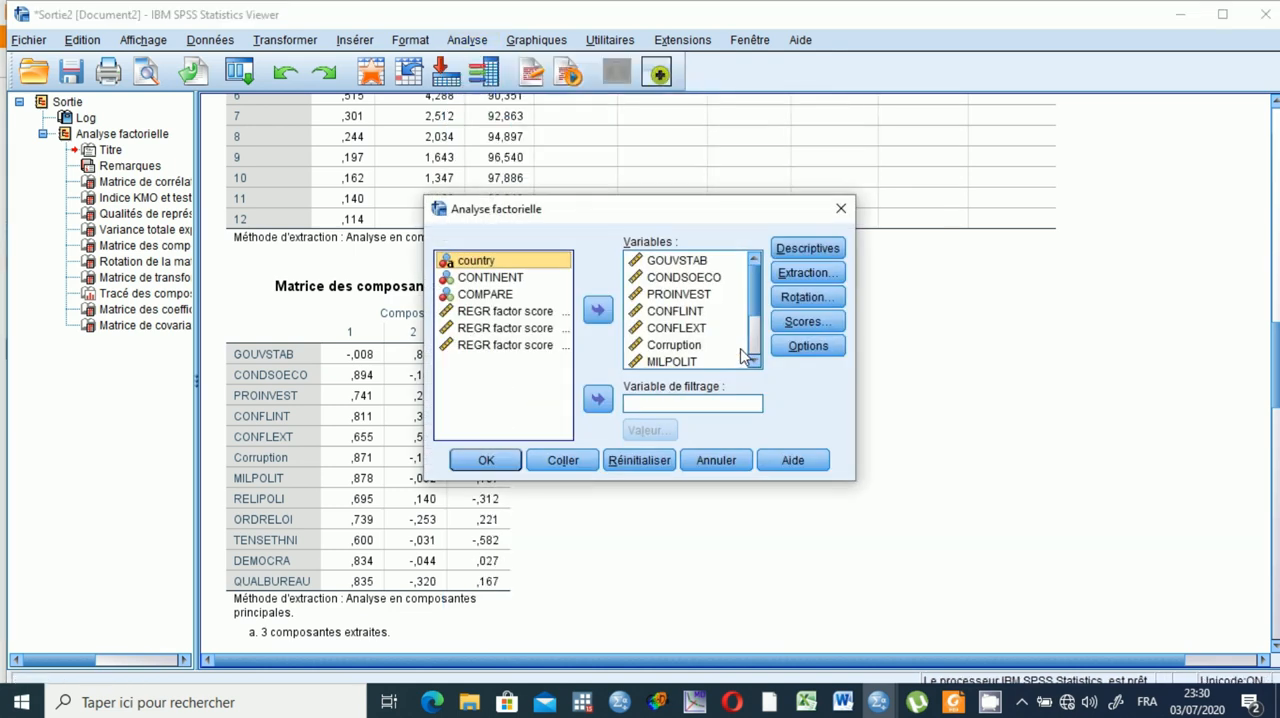
{"action": "left_click", "coordinate": [680, 262]}
{"action": "left_click", "coordinate": [598, 311]}
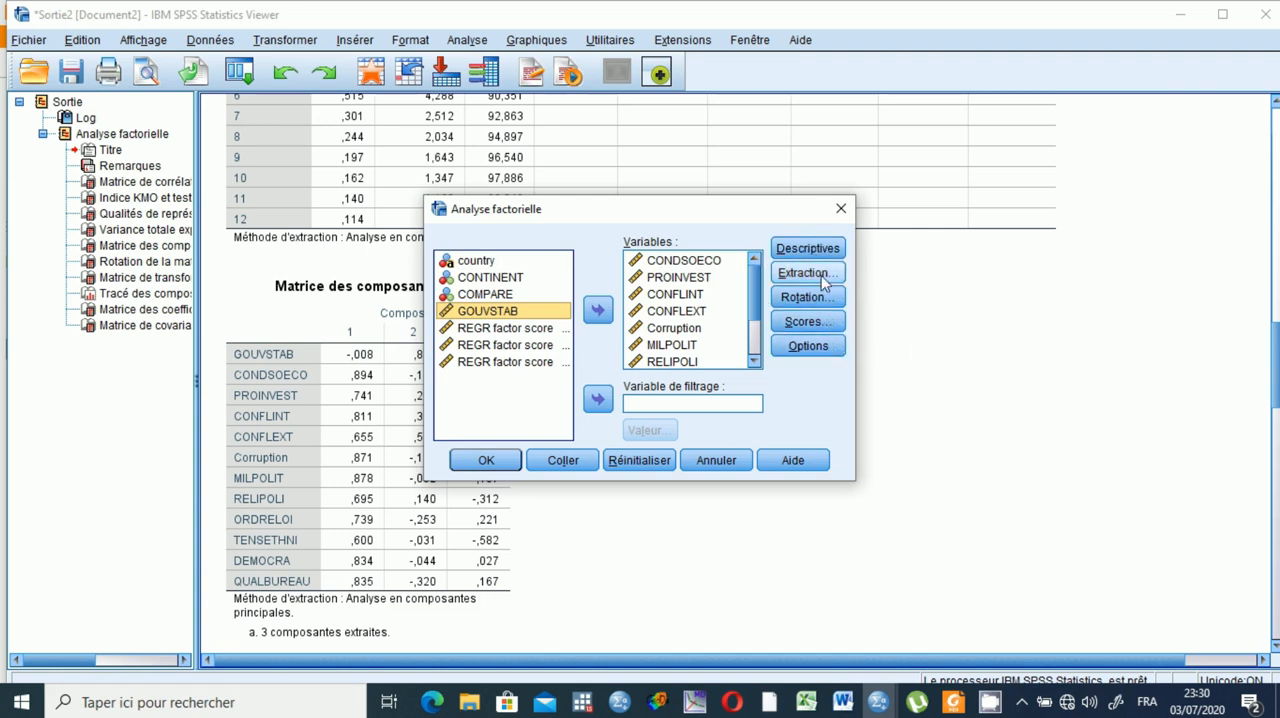
{"action": "left_click", "coordinate": [485, 462]}
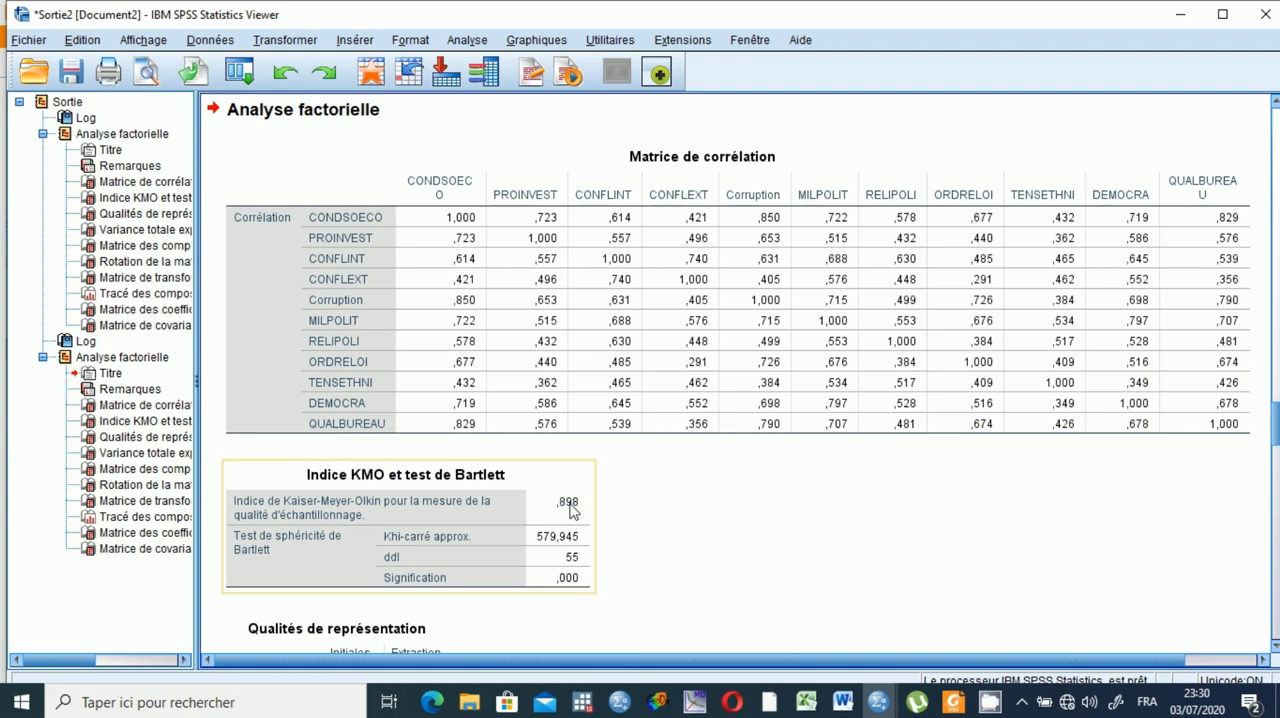
Examine the second analysis's KMO and Bartlett test, communalities, total variance explained, component matrix and rotated component matrix.
{"action": "left_click", "coordinate": [1275, 648]}
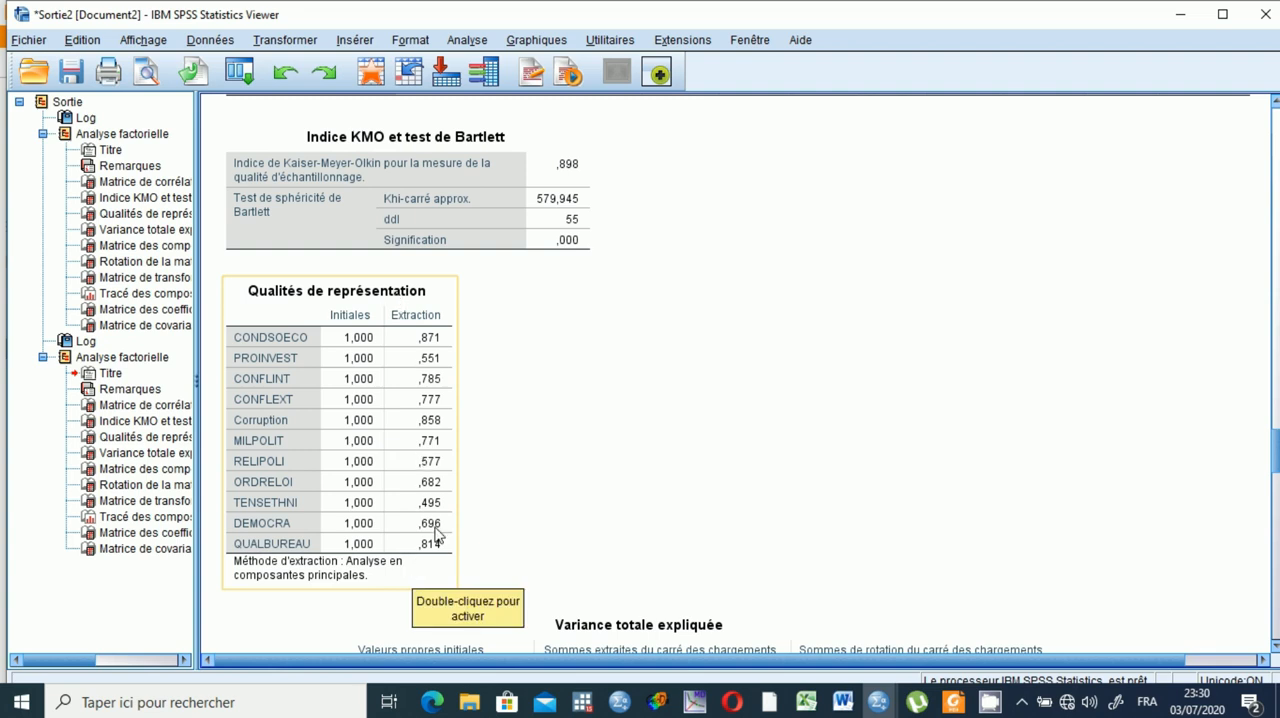
{"action": "left_click", "coordinate": [1275, 648]}
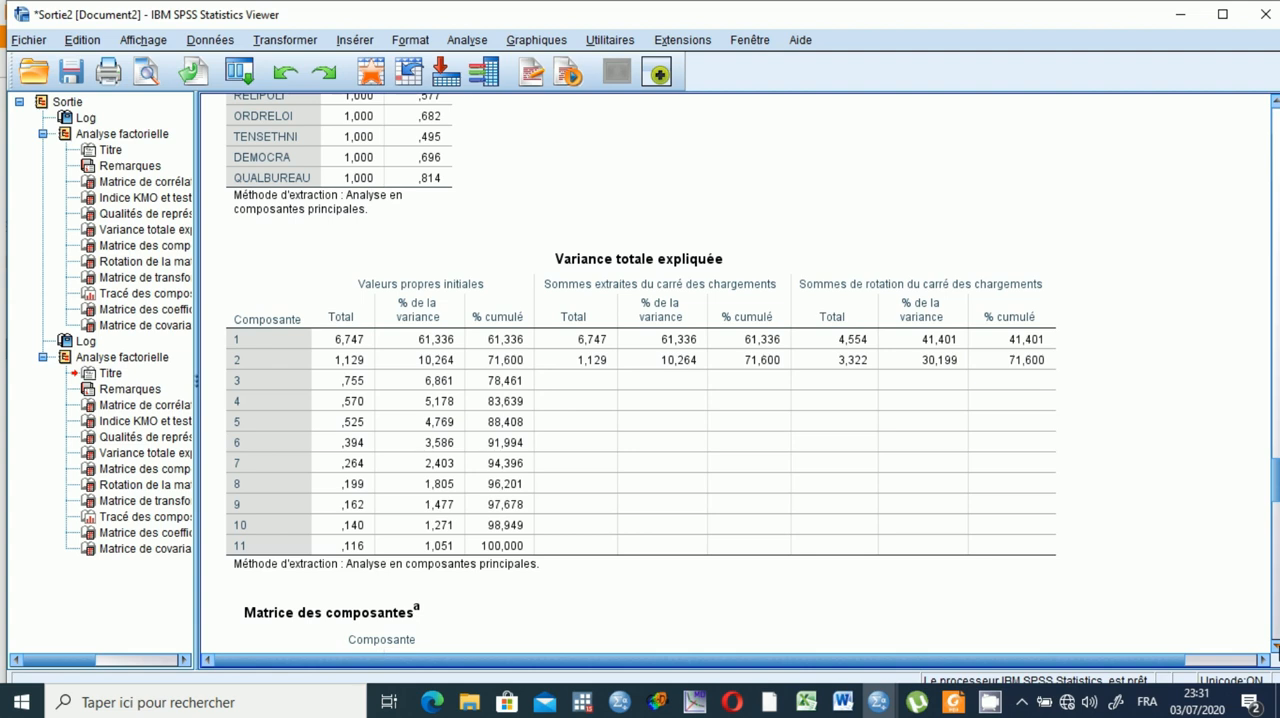
{"action": "scroll", "coordinate": [1274, 646], "scroll_direction": "down", "scroll_amount": 5}
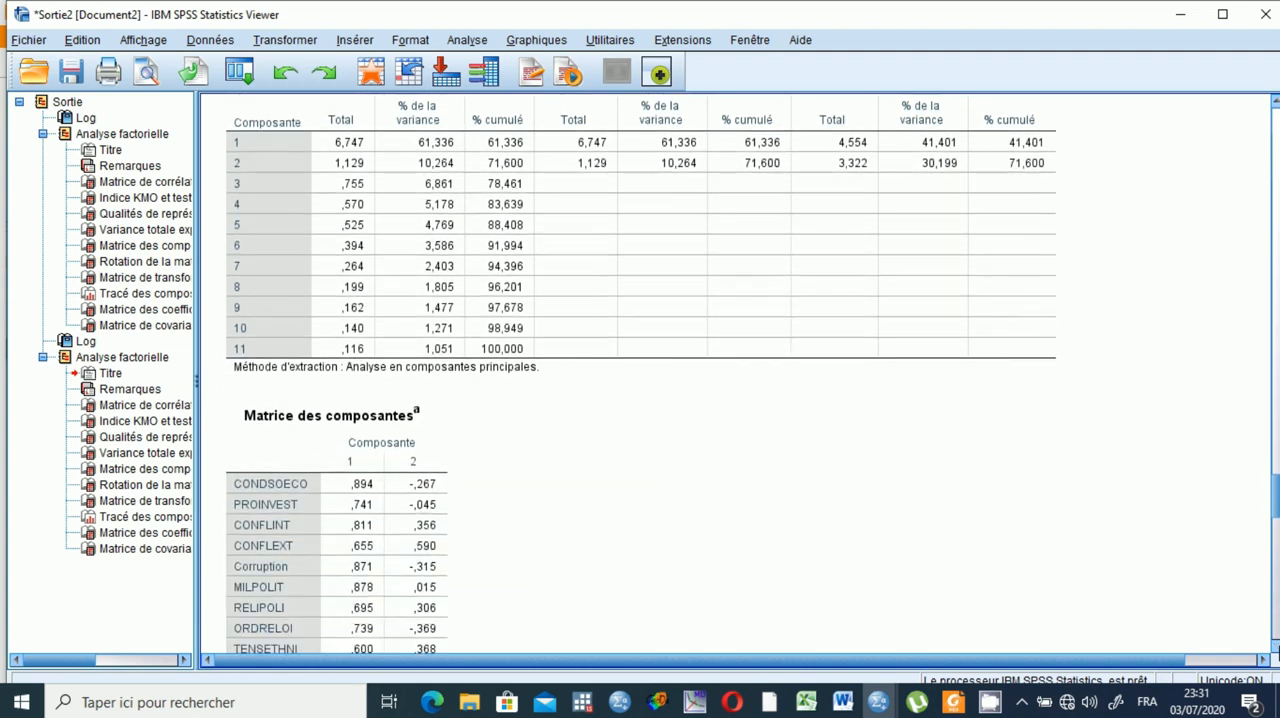
{"action": "scroll", "coordinate": [1274, 648], "scroll_direction": "down", "scroll_amount": 5}
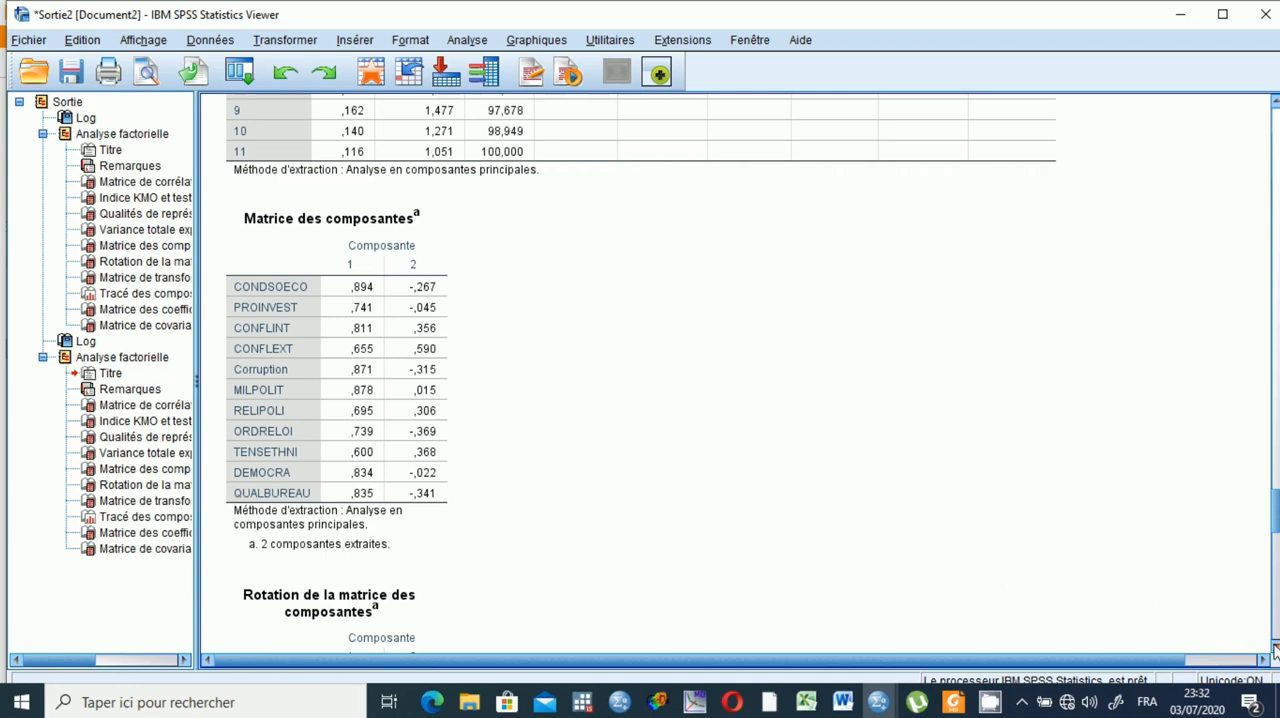
{"action": "scroll", "coordinate": [1275, 650], "scroll_direction": "down", "scroll_amount": 5}
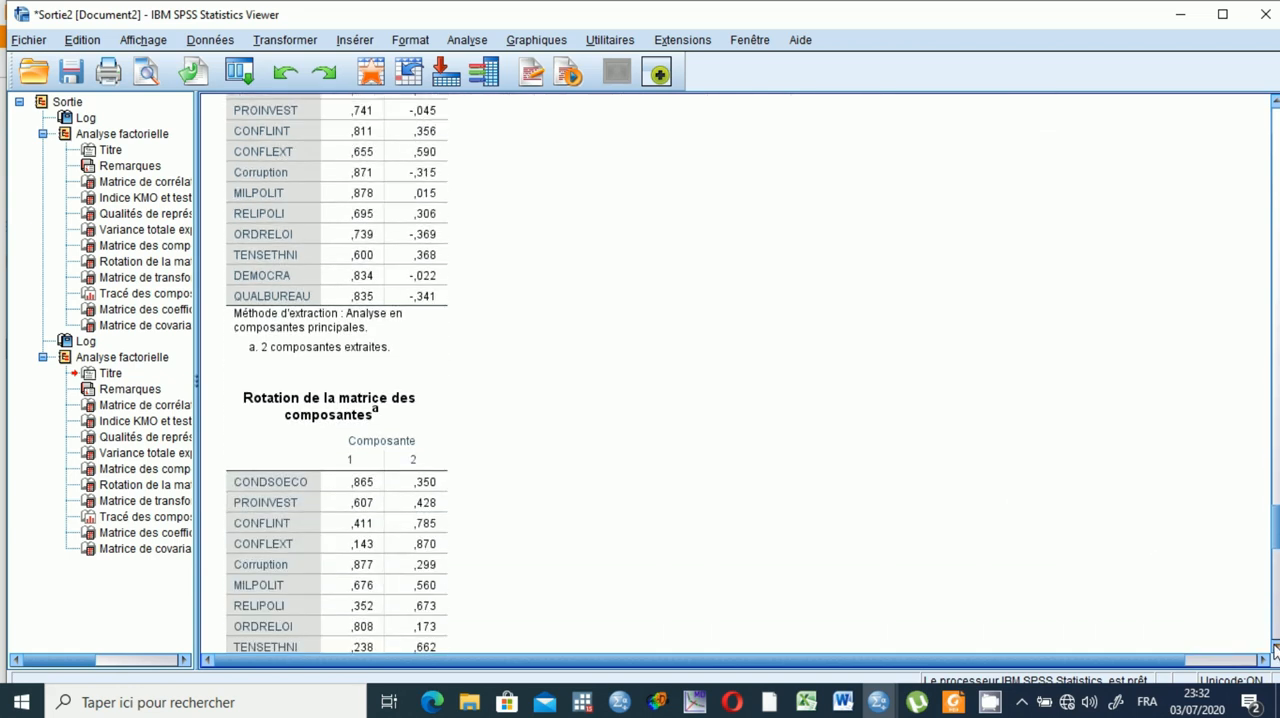
{"action": "scroll", "coordinate": [1275, 650], "scroll_direction": "down", "scroll_amount": 3}
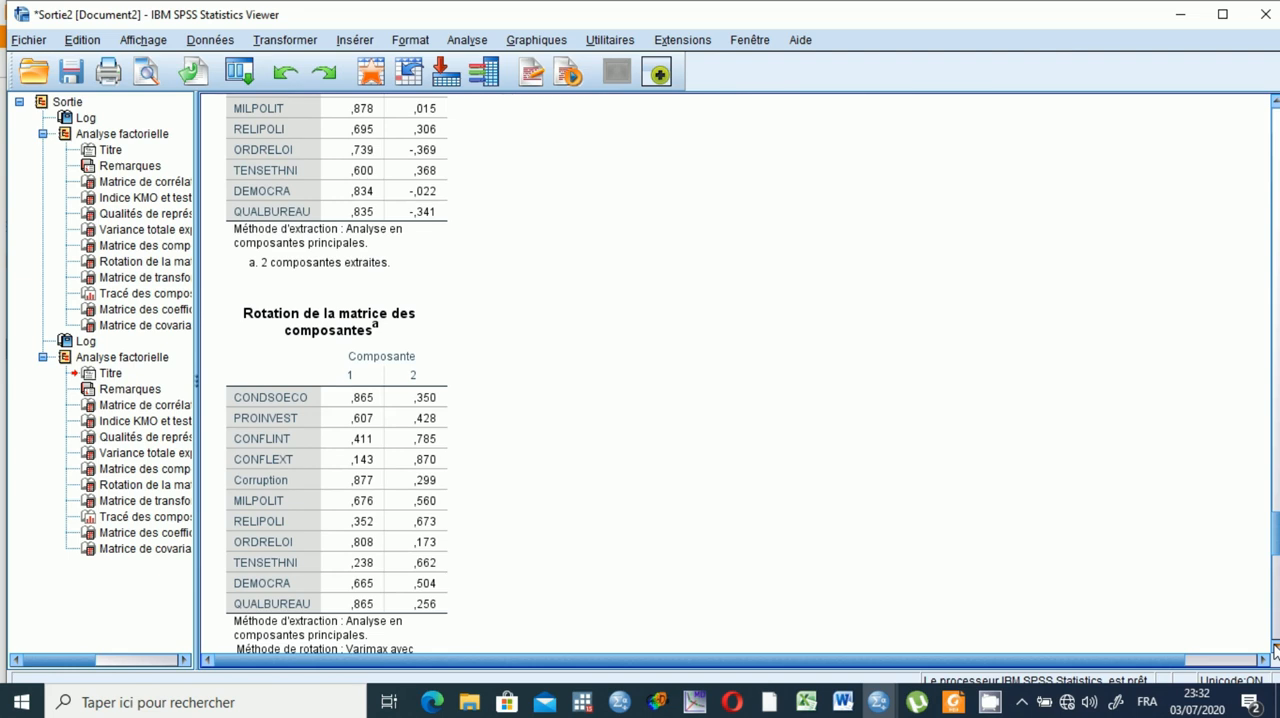
{"action": "left_click", "coordinate": [317, 396]}
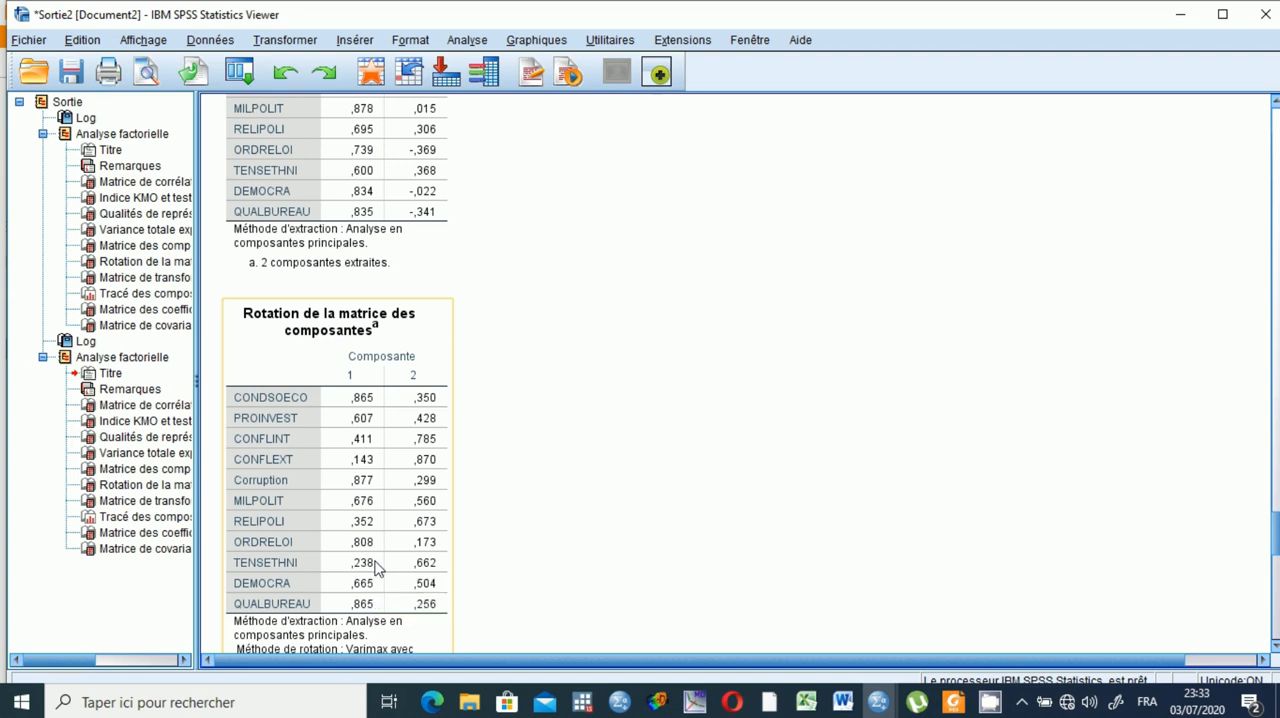
Examine the second analysis's plot of components in rotated space and the component score coefficient matrix.
{"action": "left_click", "coordinate": [1275, 647]}
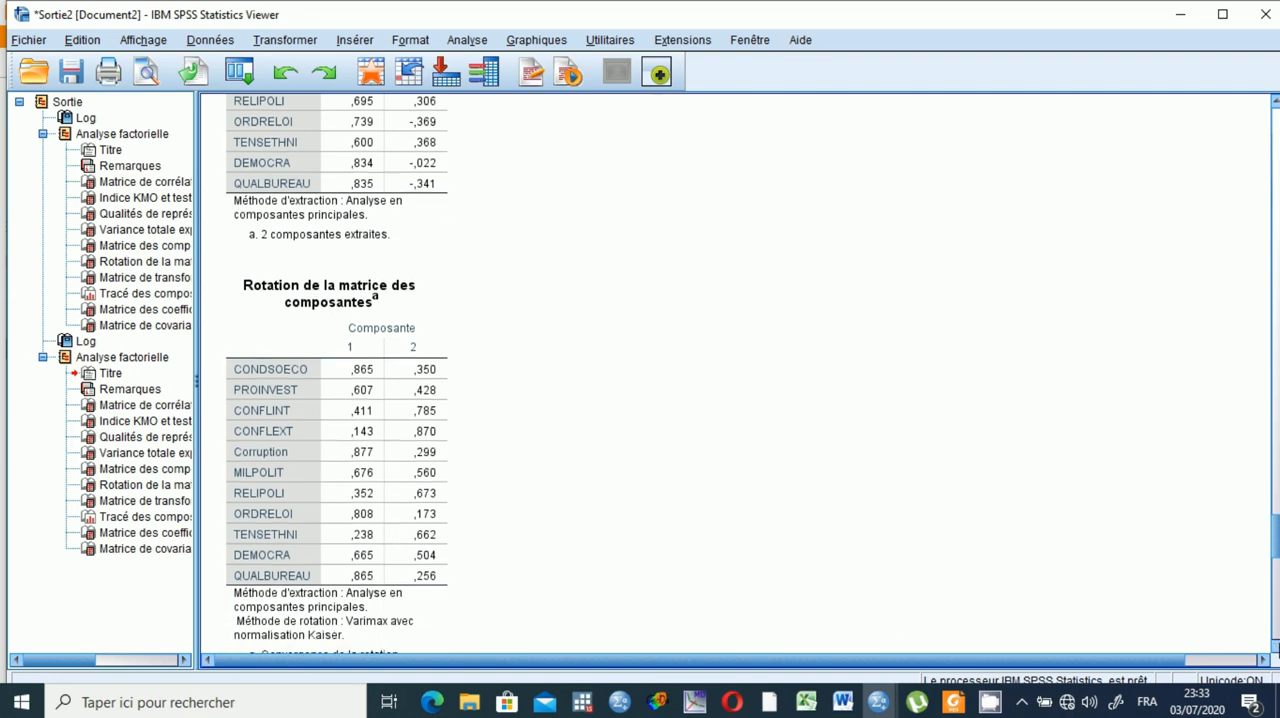
{"action": "left_click_drag", "start_coordinate": [1275, 647], "coordinate": [1275, 647]}
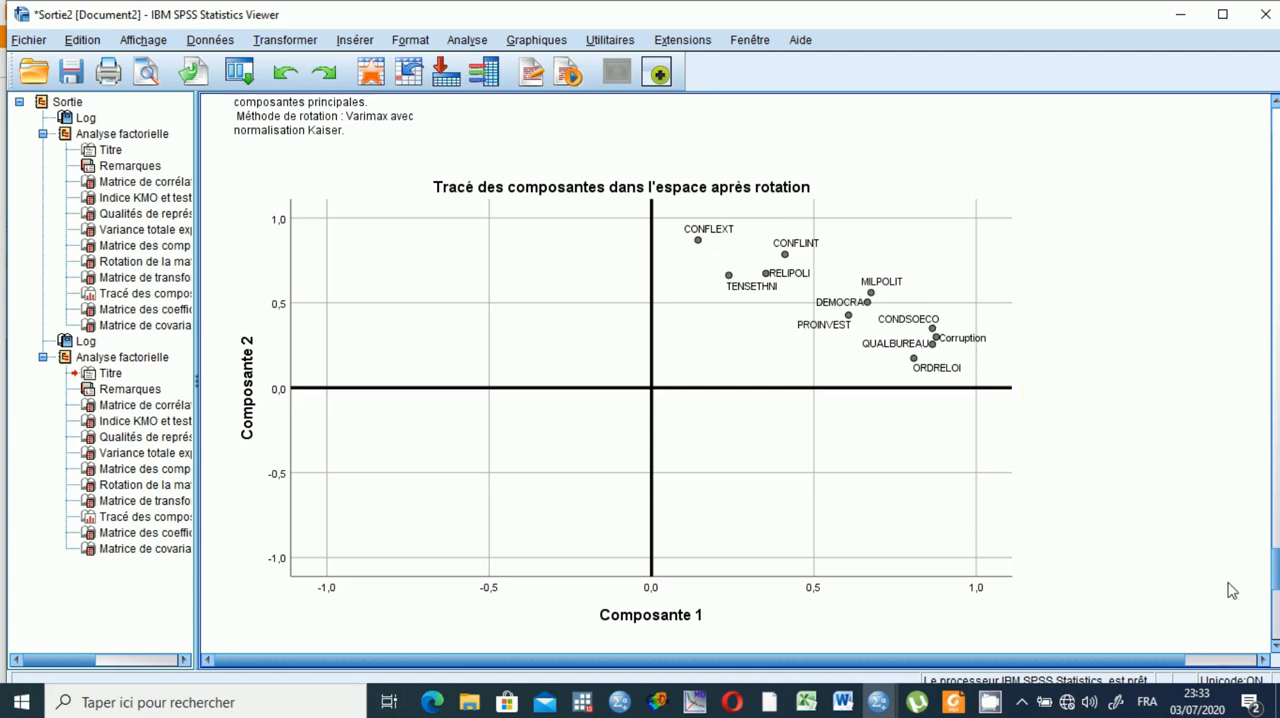
{"action": "left_click", "coordinate": [1274, 645]}
{"action": "left_click", "coordinate": [1275, 647]}
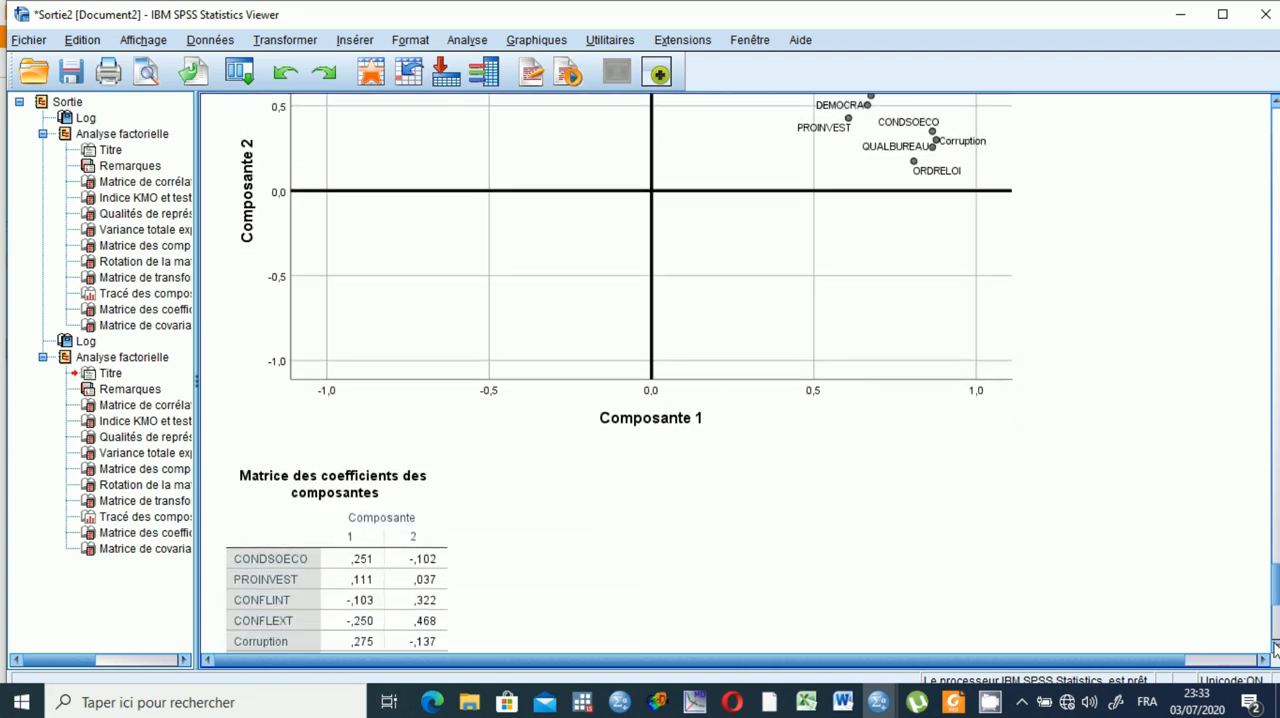
{"action": "left_click", "coordinate": [1275, 647]}
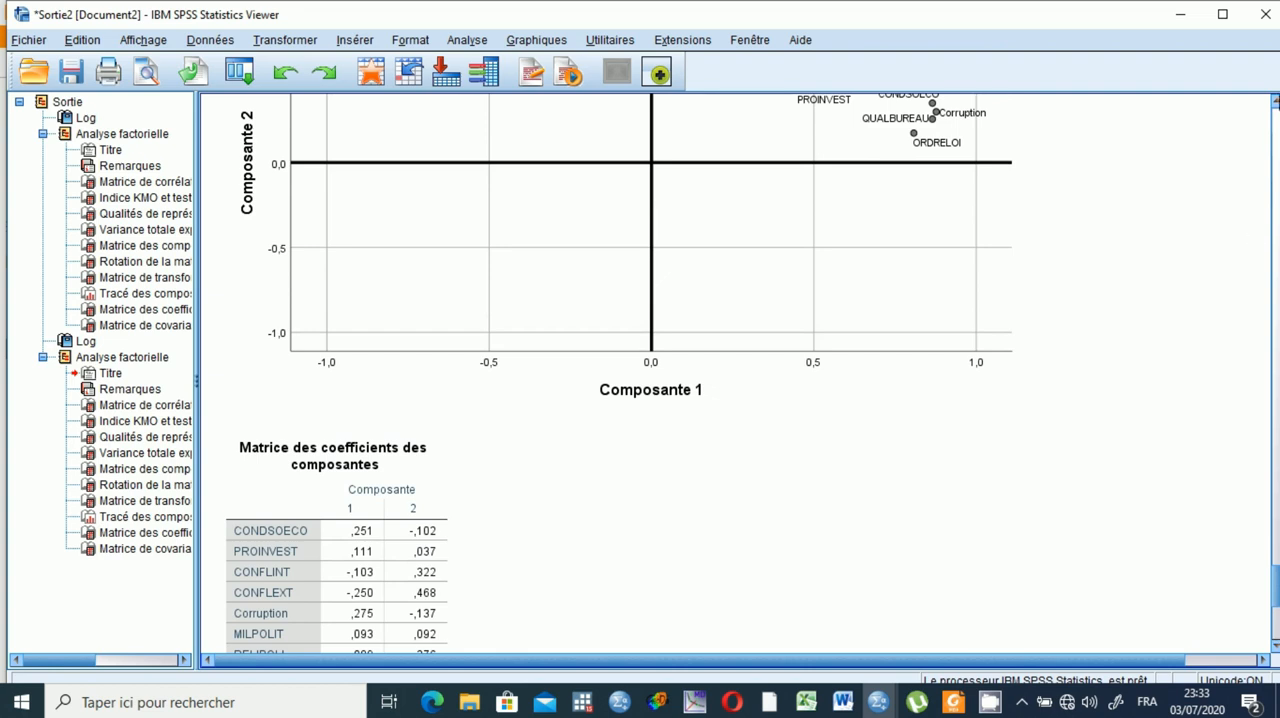
{"action": "left_click", "coordinate": [1275, 104]}
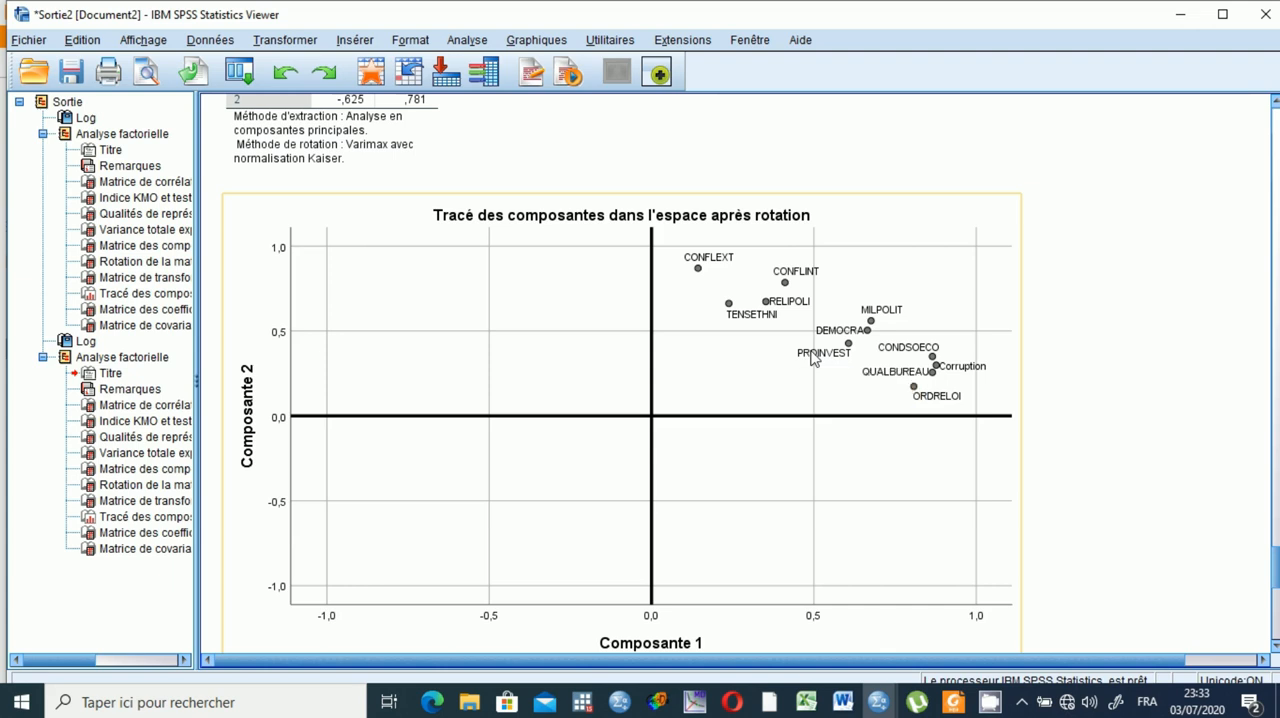
Create a simple scatterplot of analysis 2 with factor score 1 on the X axis and factor score 2 on the Y axis, labelled by country.
{"action": "left_click", "coordinate": [519, 42]}
{"action": "mouse_move", "coordinate": [589, 190]}
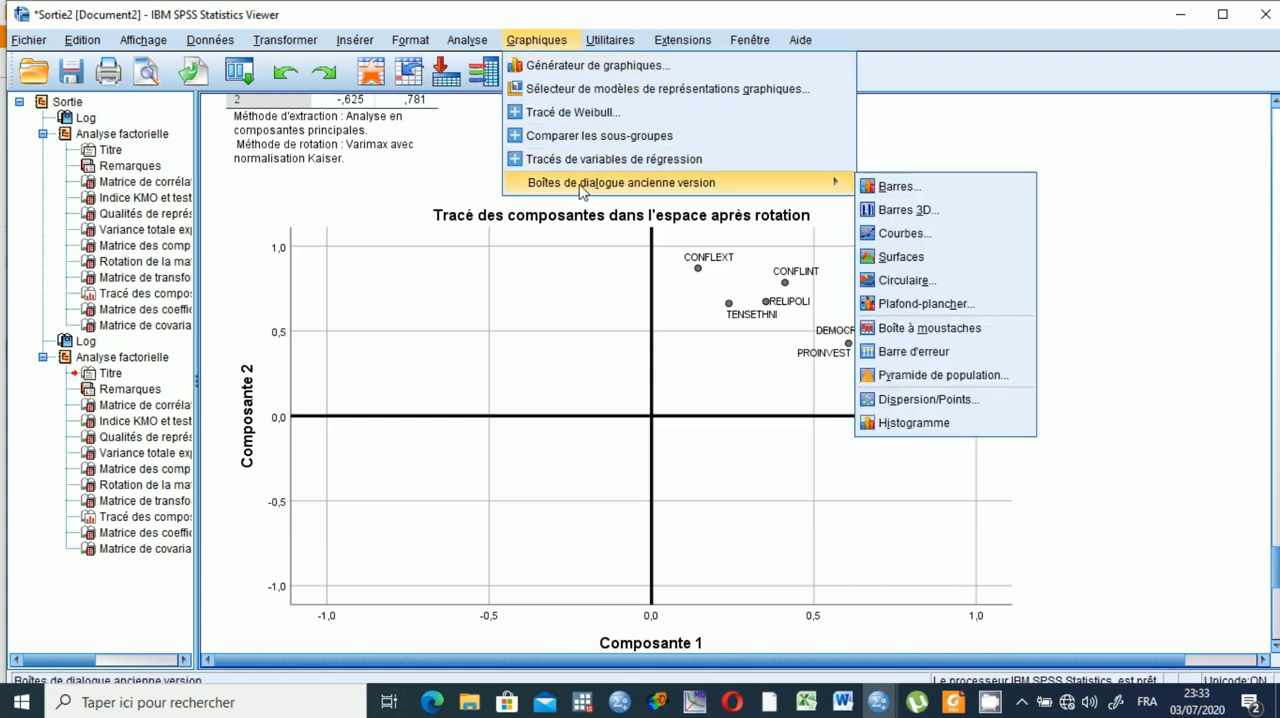
{"action": "left_click", "coordinate": [902, 400]}
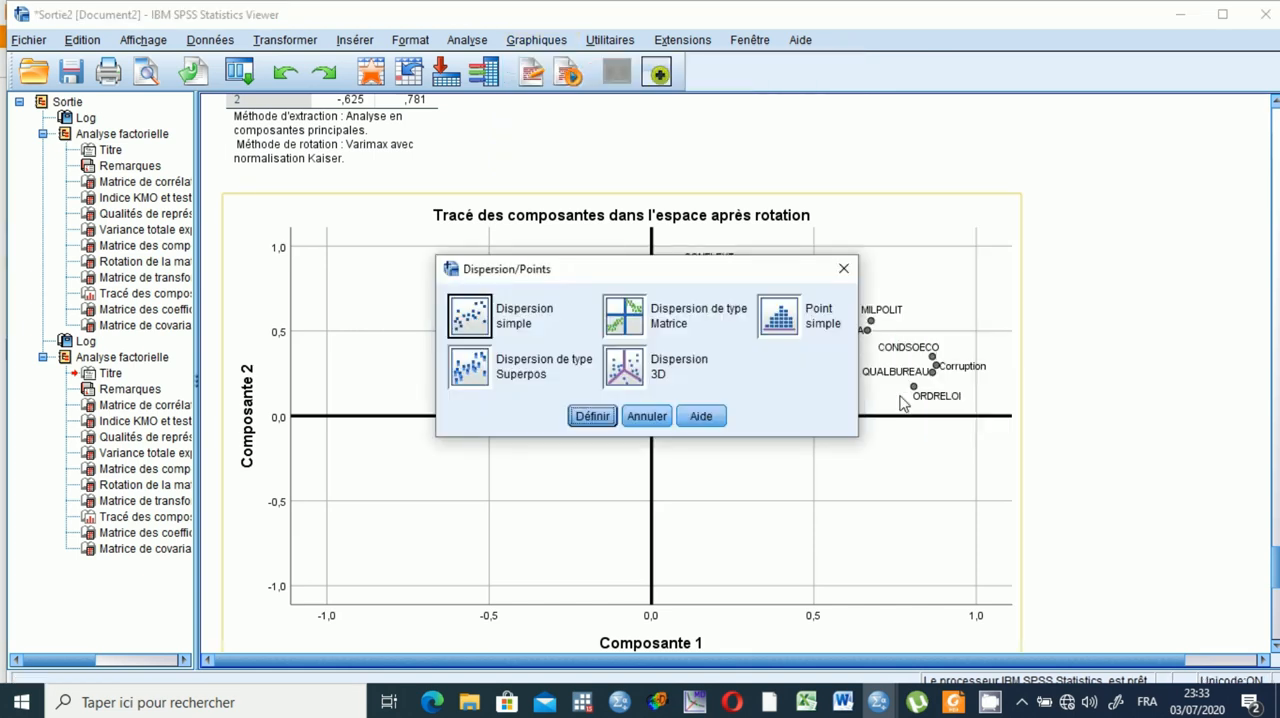
{"action": "left_click", "coordinate": [476, 328]}
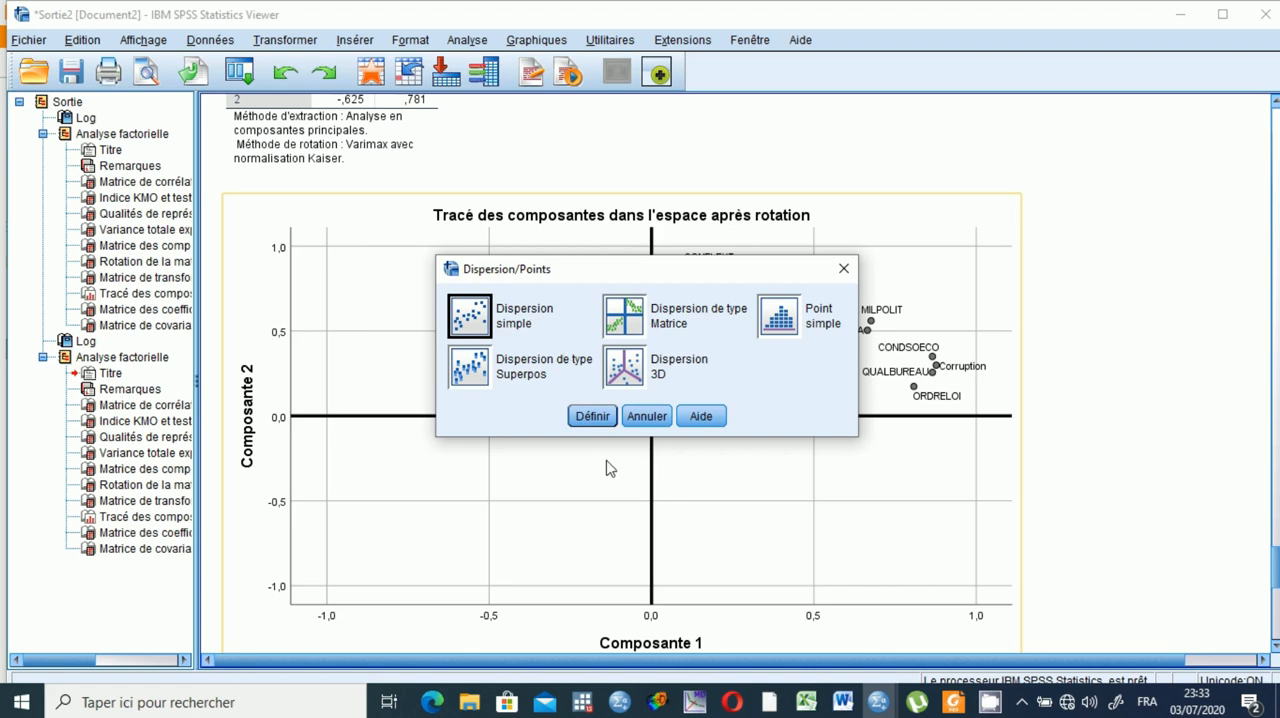
{"action": "left_click", "coordinate": [594, 418]}
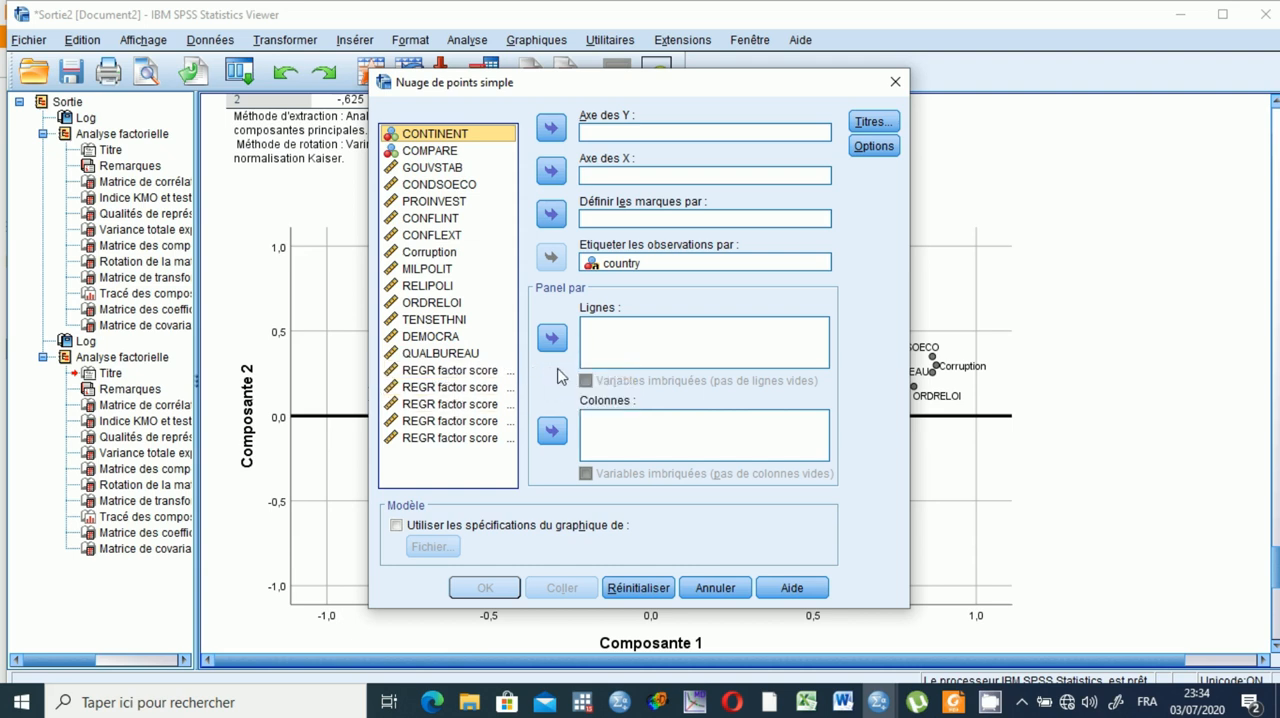
{"action": "left_click", "coordinate": [462, 372]}
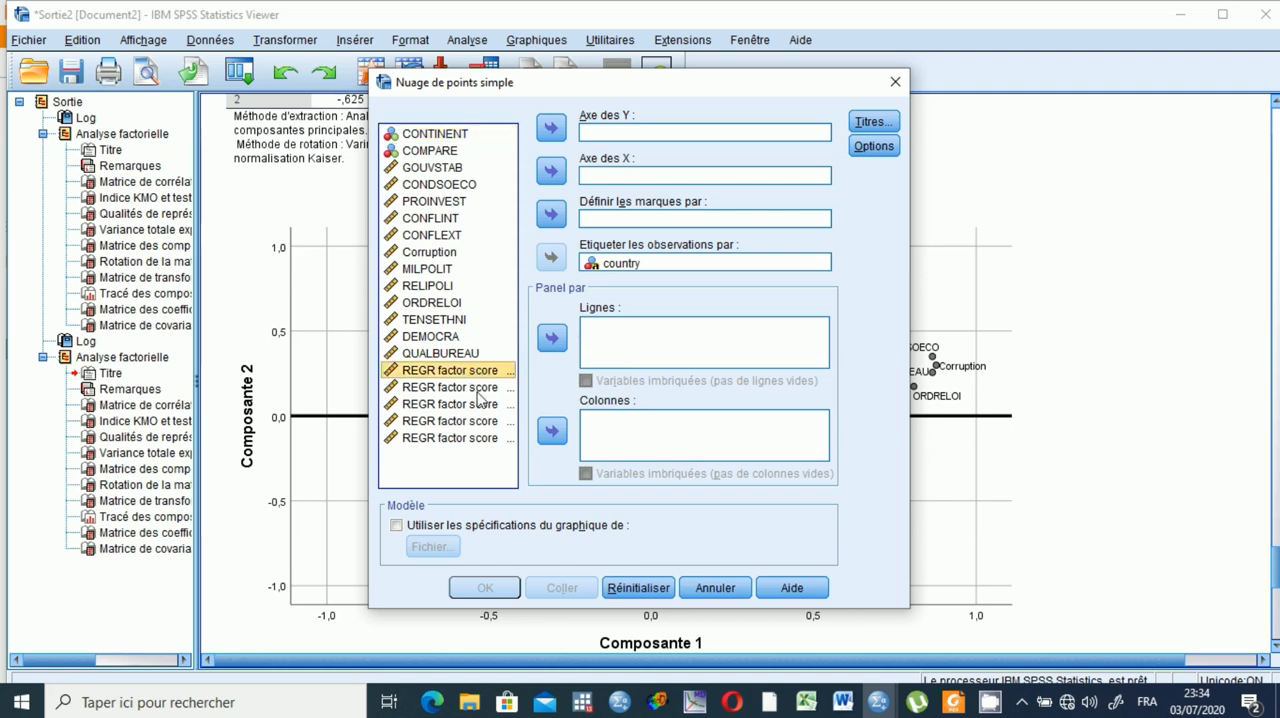
{"action": "left_click", "coordinate": [478, 389]}
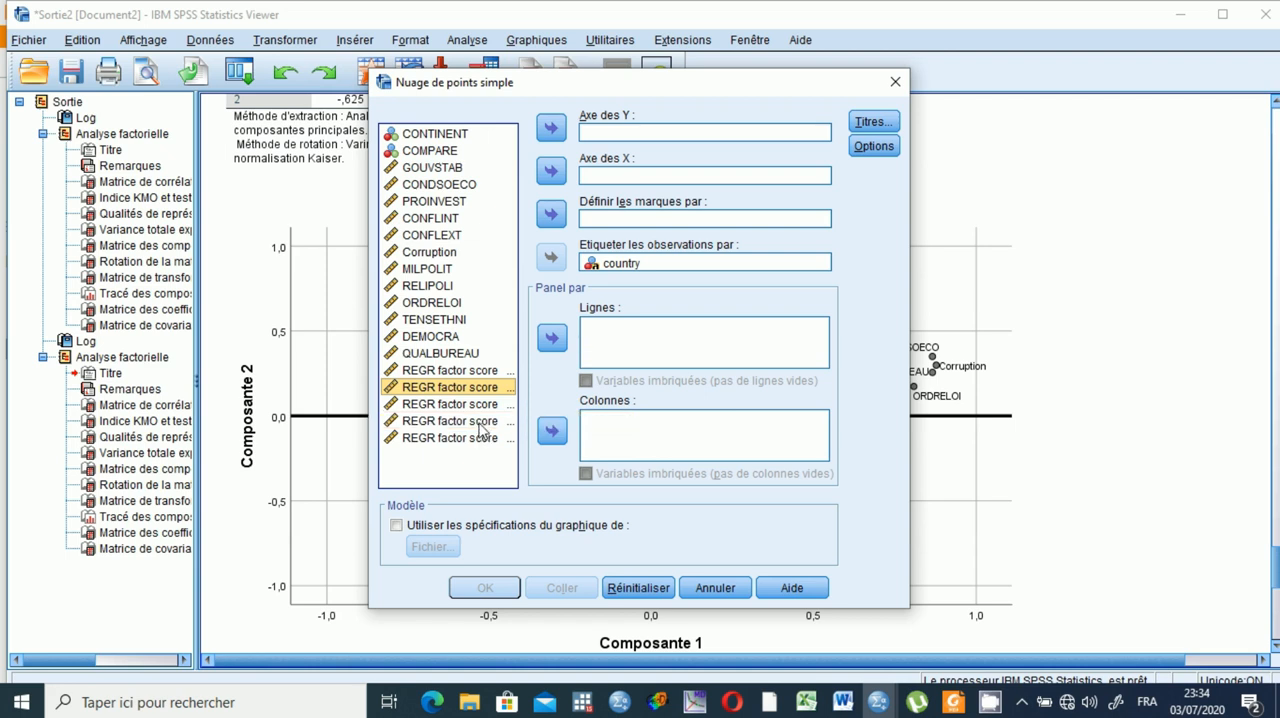
{"action": "left_click", "coordinate": [479, 424]}
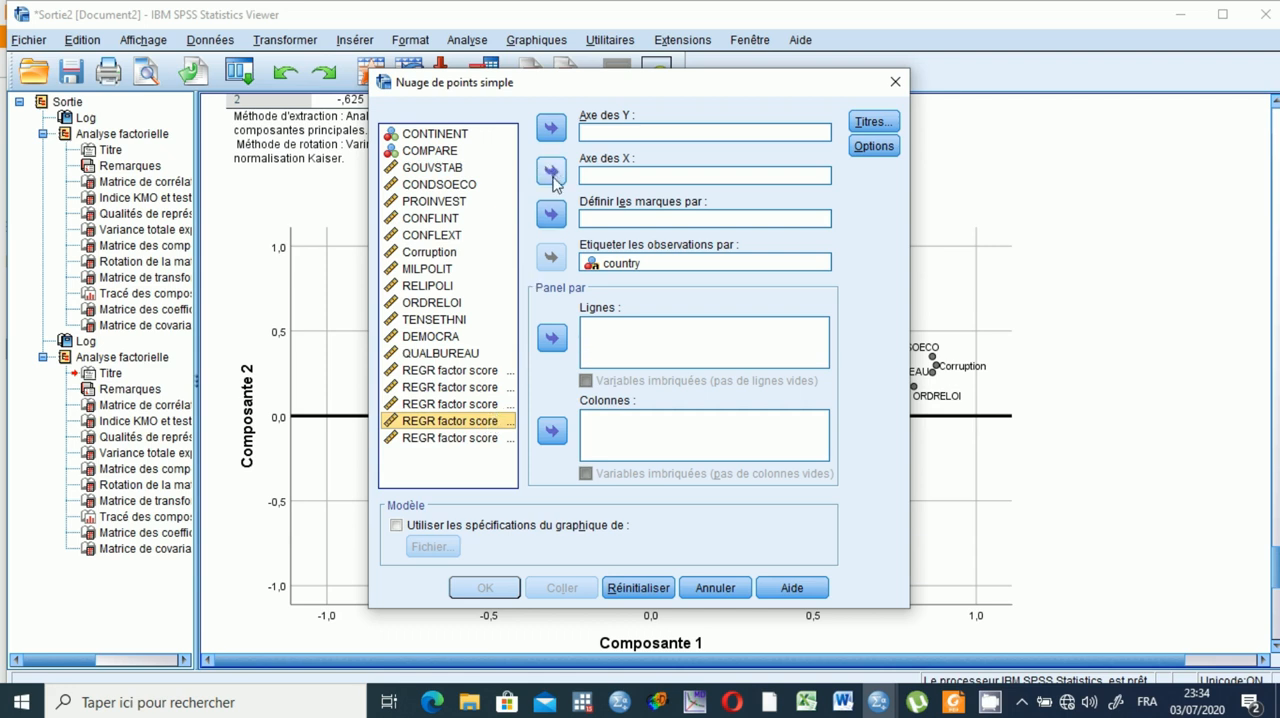
{"action": "left_click", "coordinate": [552, 174]}
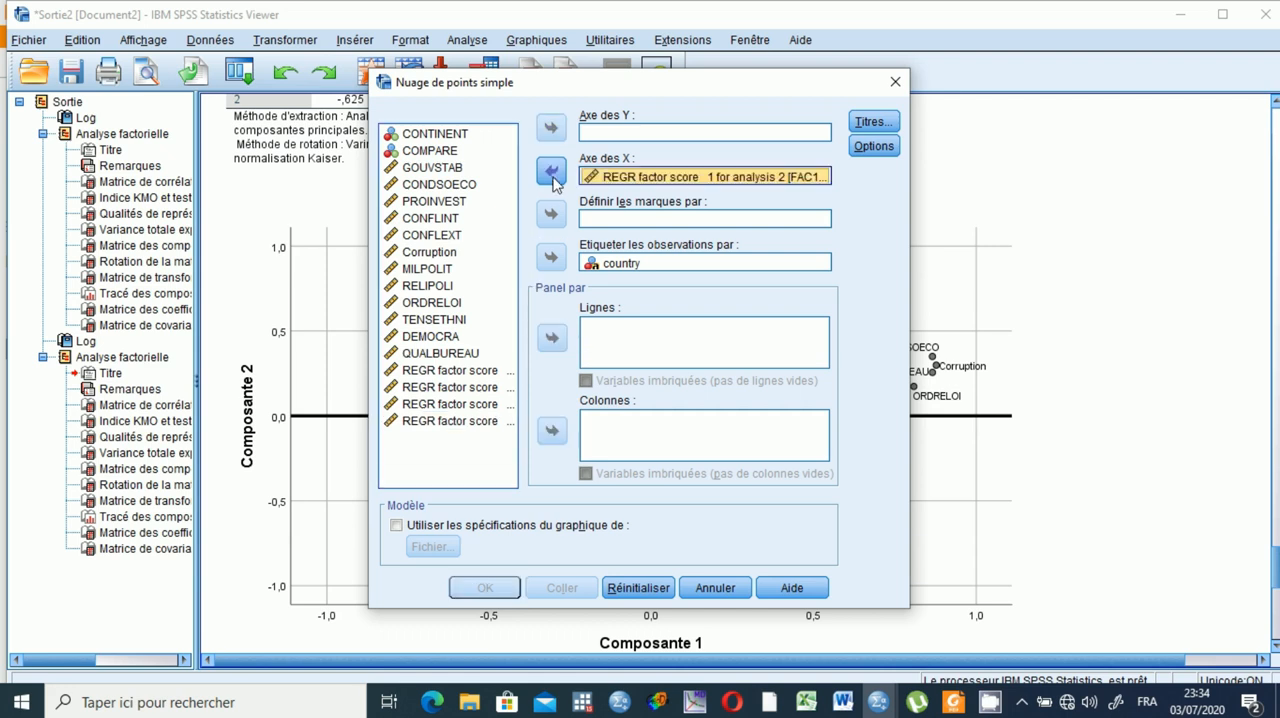
{"action": "left_click", "coordinate": [463, 421]}
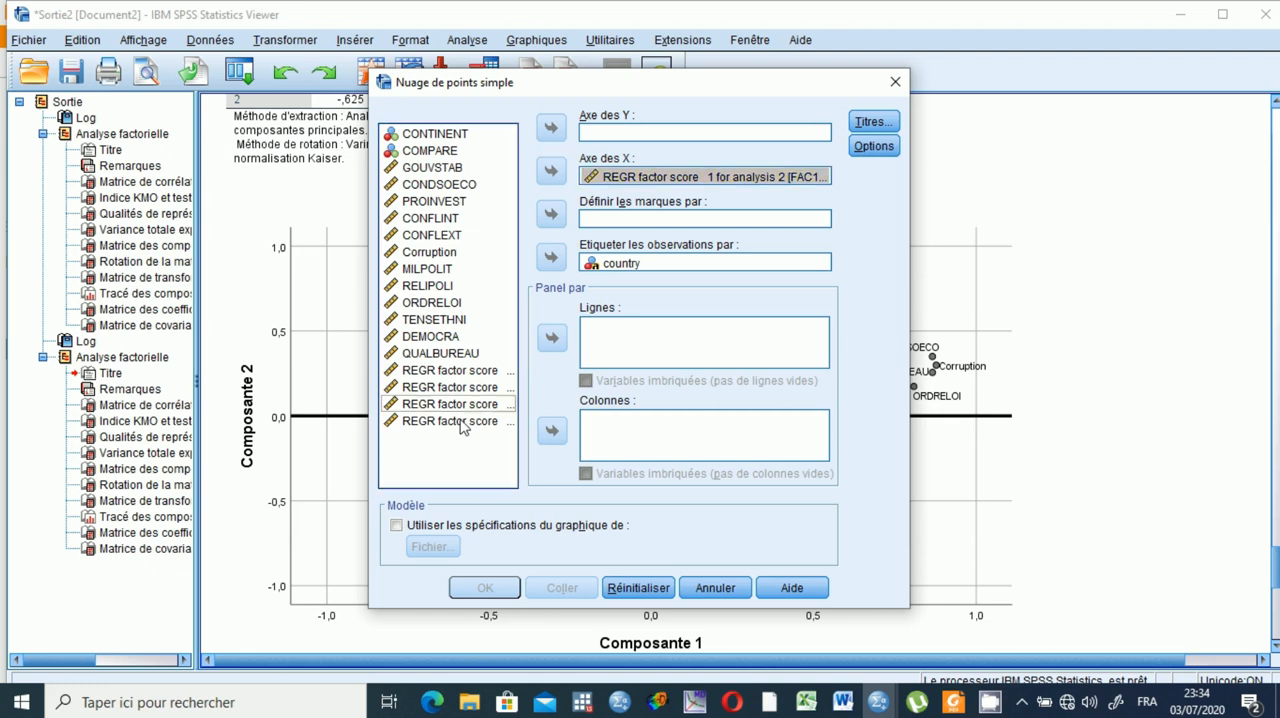
{"action": "left_click", "coordinate": [551, 128]}
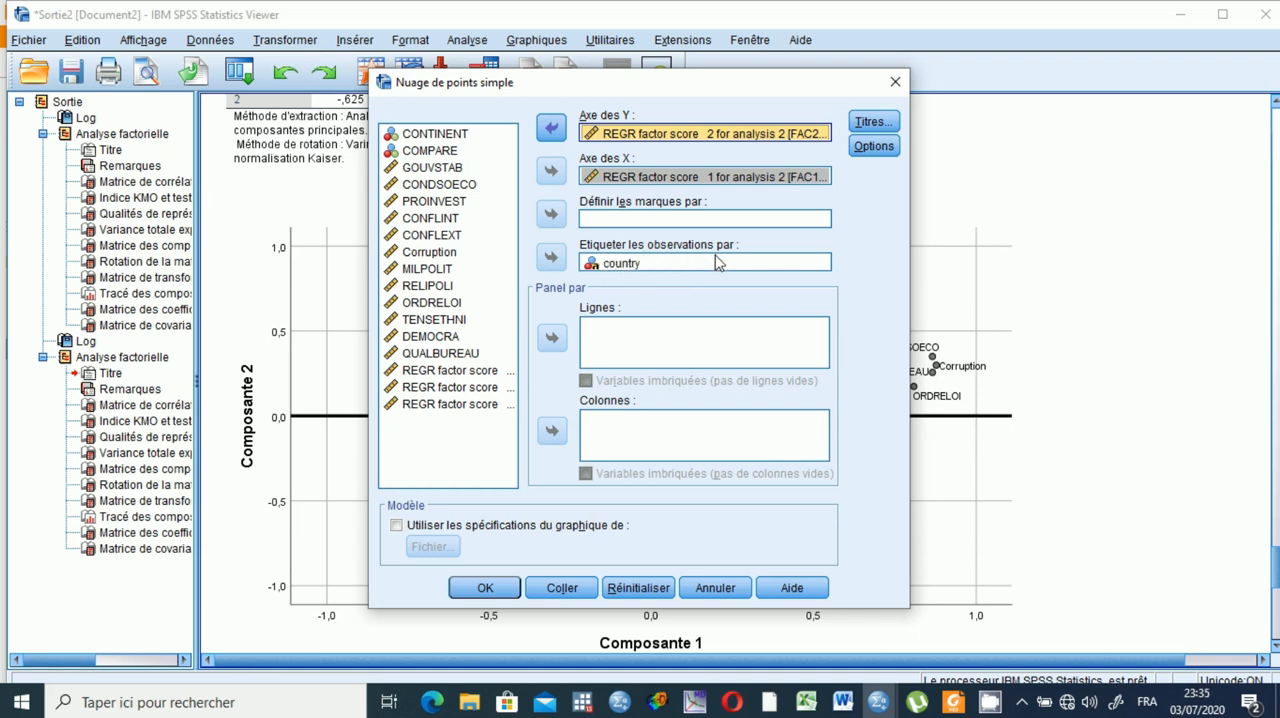
{"action": "left_click", "coordinate": [484, 589]}
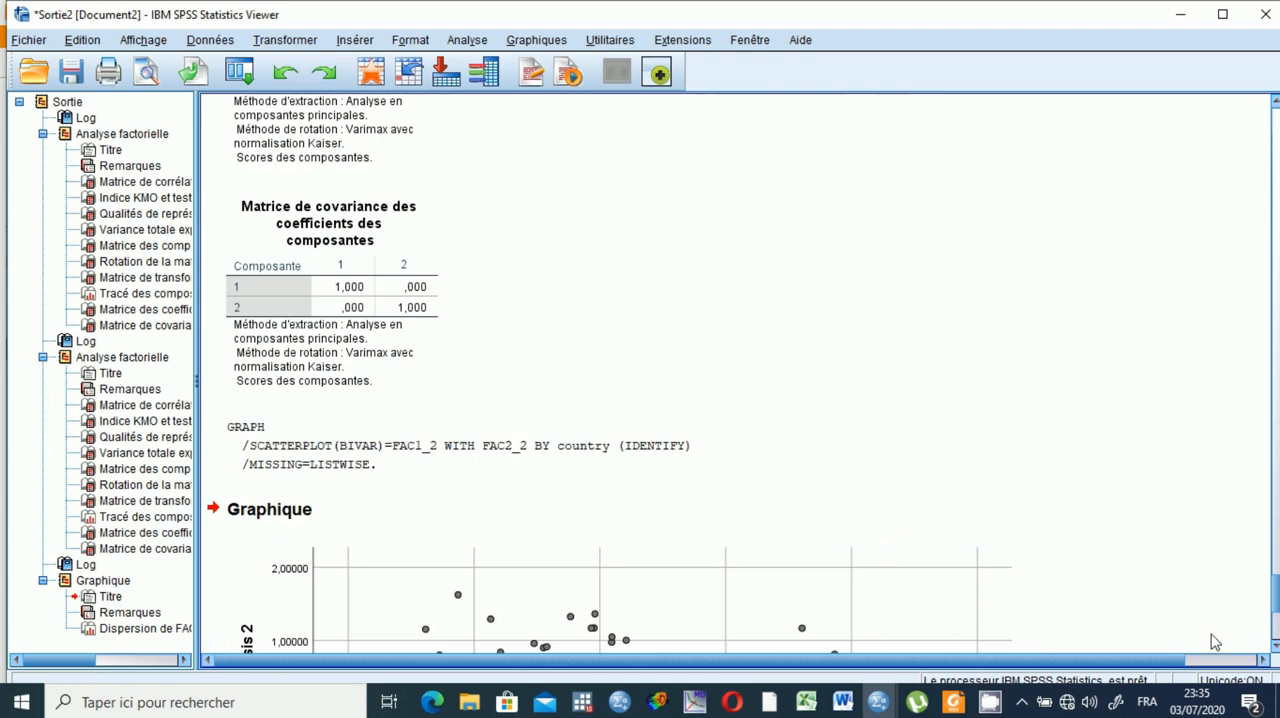
Open the new factor score scatterplot in the chart editor.
{"action": "scroll", "coordinate": [1273, 650], "scroll_direction": "down", "scroll_amount": 5}
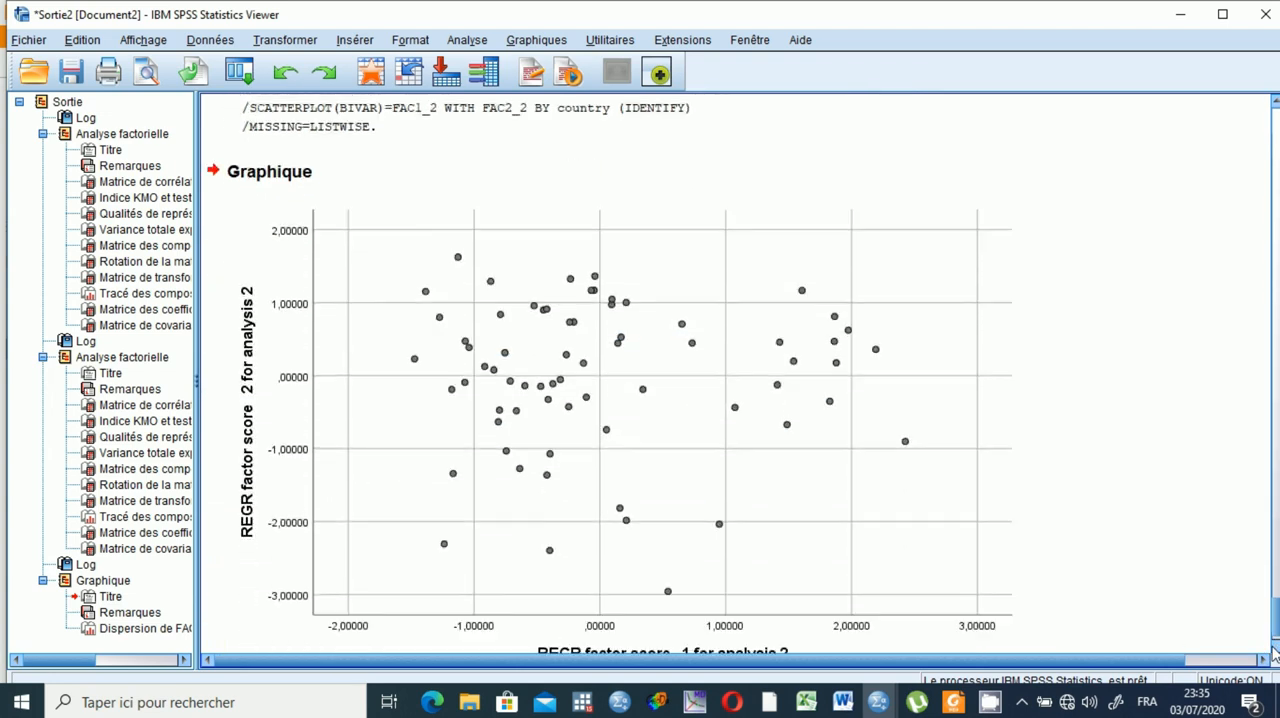
{"action": "scroll", "coordinate": [1273, 650], "scroll_direction": "down", "scroll_amount": 1}
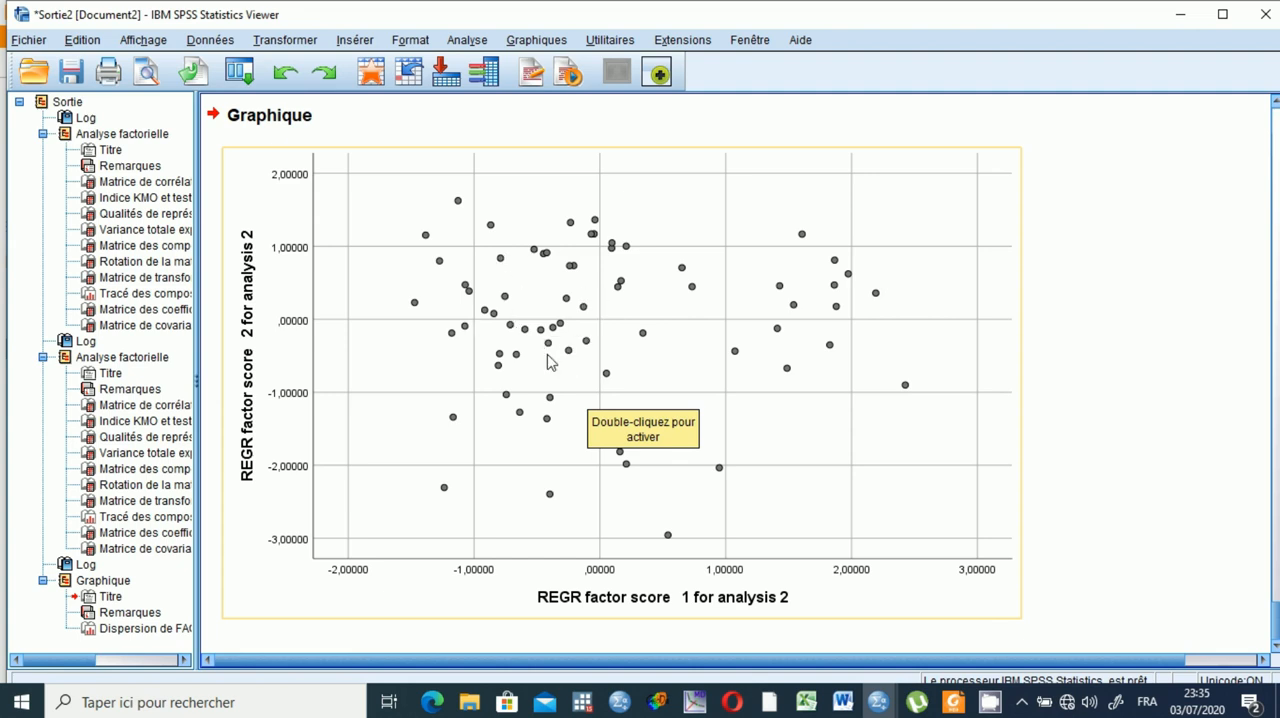
{"action": "double_click", "coordinate": [548, 362]}
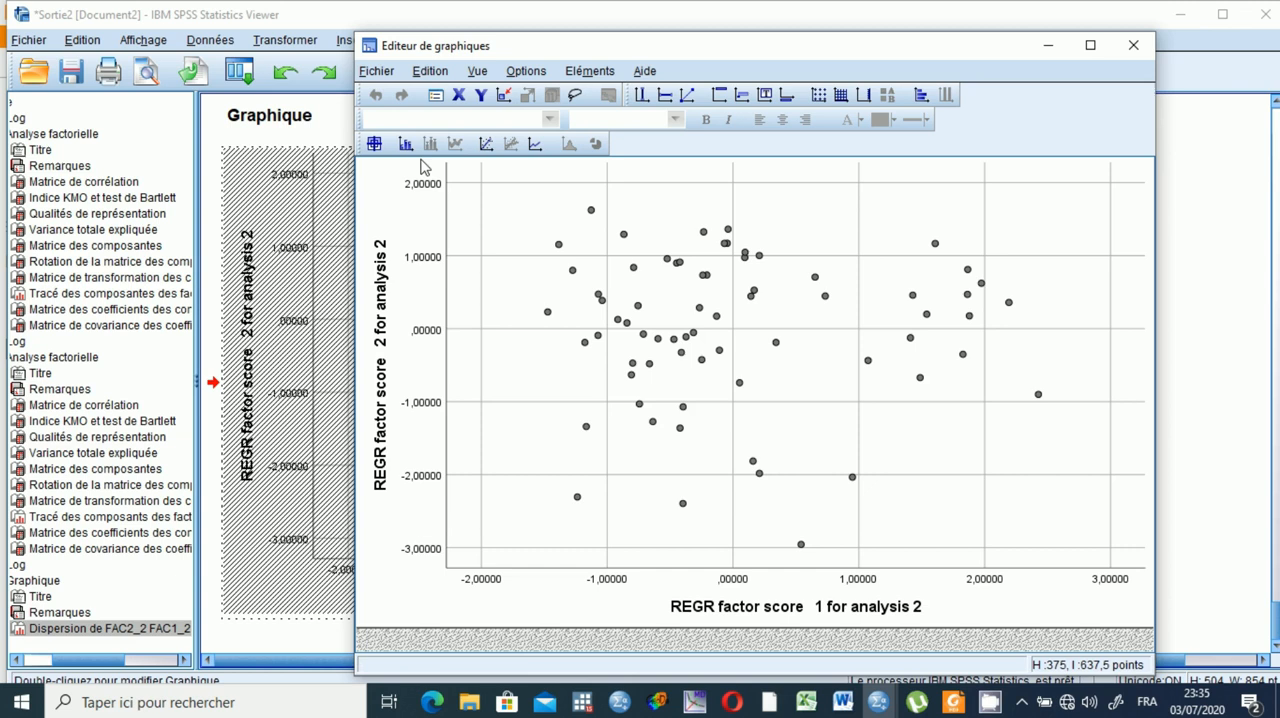
Label the scatterplot's points with their country names and close the chart editor.
{"action": "left_click", "coordinate": [588, 72]}
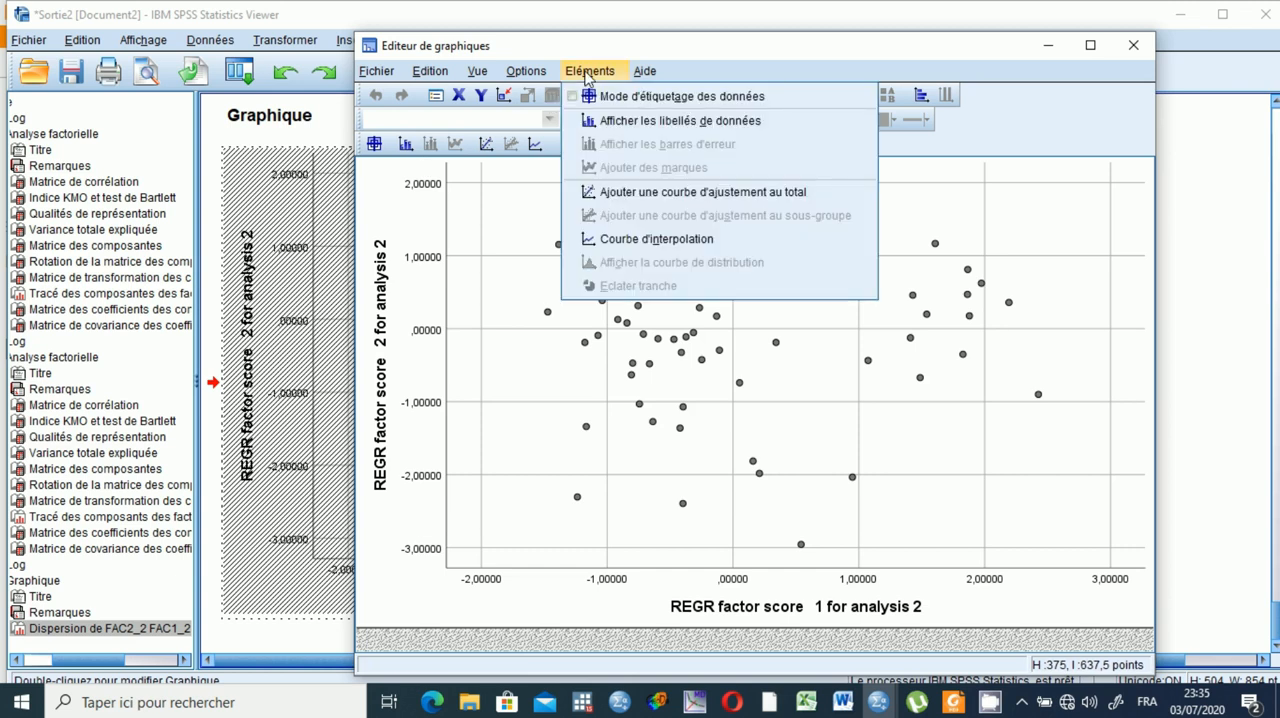
{"action": "left_click", "coordinate": [619, 121]}
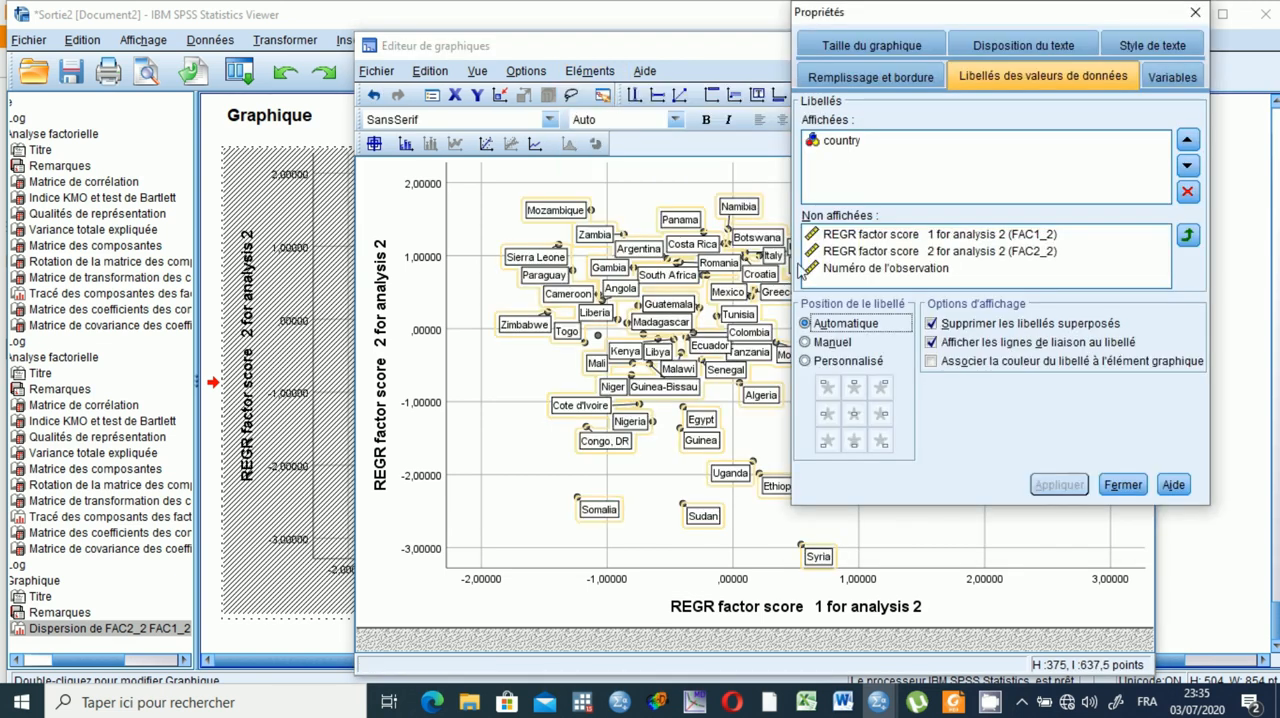
{"action": "left_click", "coordinate": [1128, 484]}
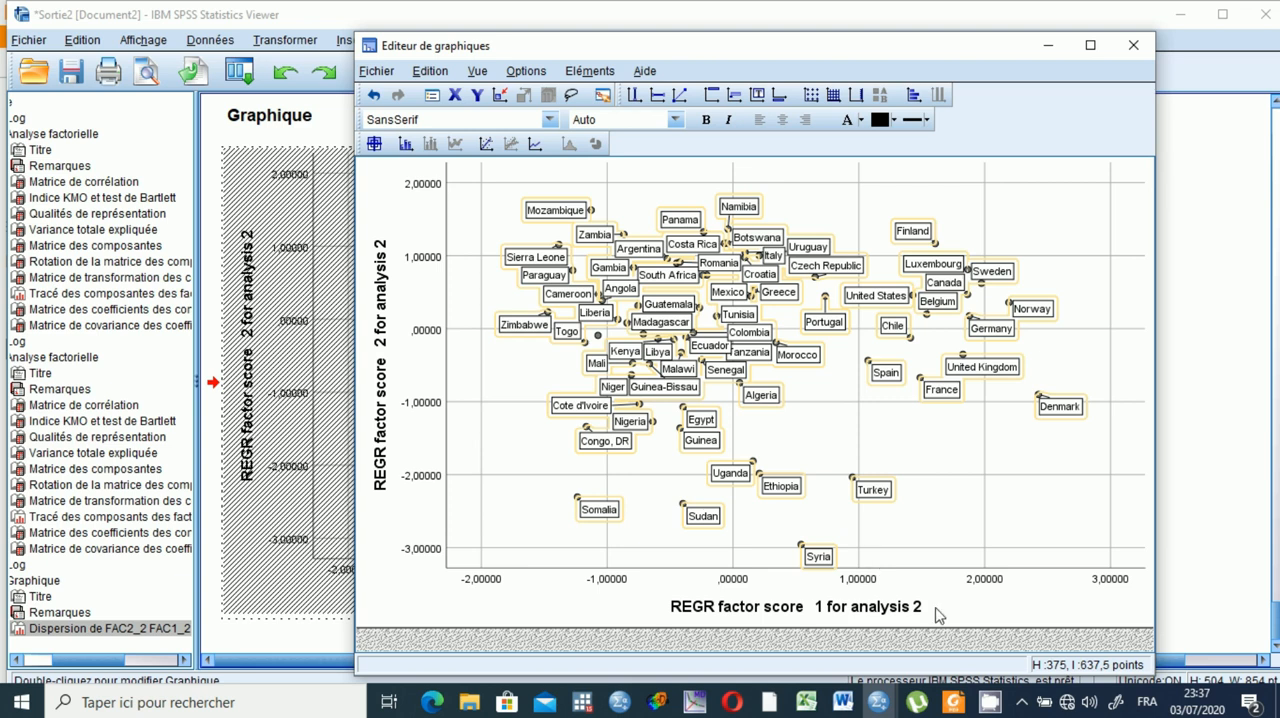
{"action": "mouse_move", "coordinate": [878, 706]}
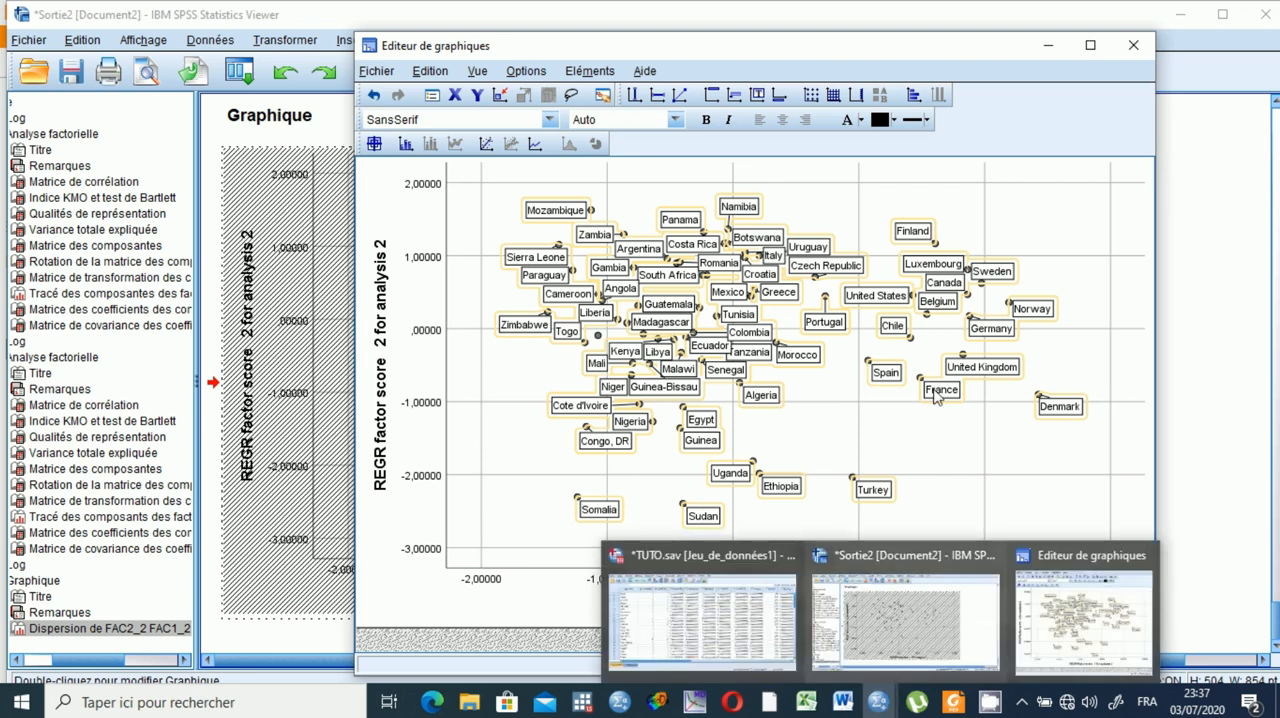
{"action": "left_click", "coordinate": [1131, 46]}
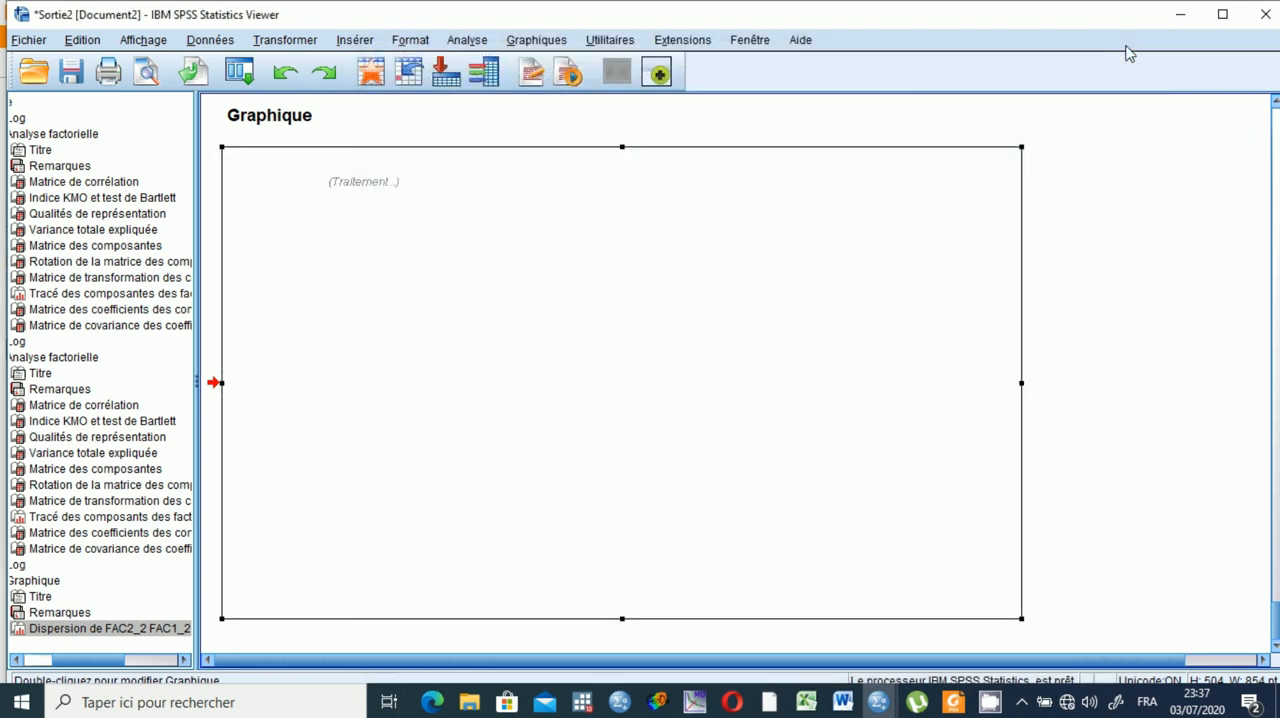
Examine the labelled factor score scatterplot in the output and check its copy options without copying it.
{"action": "scroll", "coordinate": [703, 383], "scroll_direction": "up", "scroll_amount": 3}
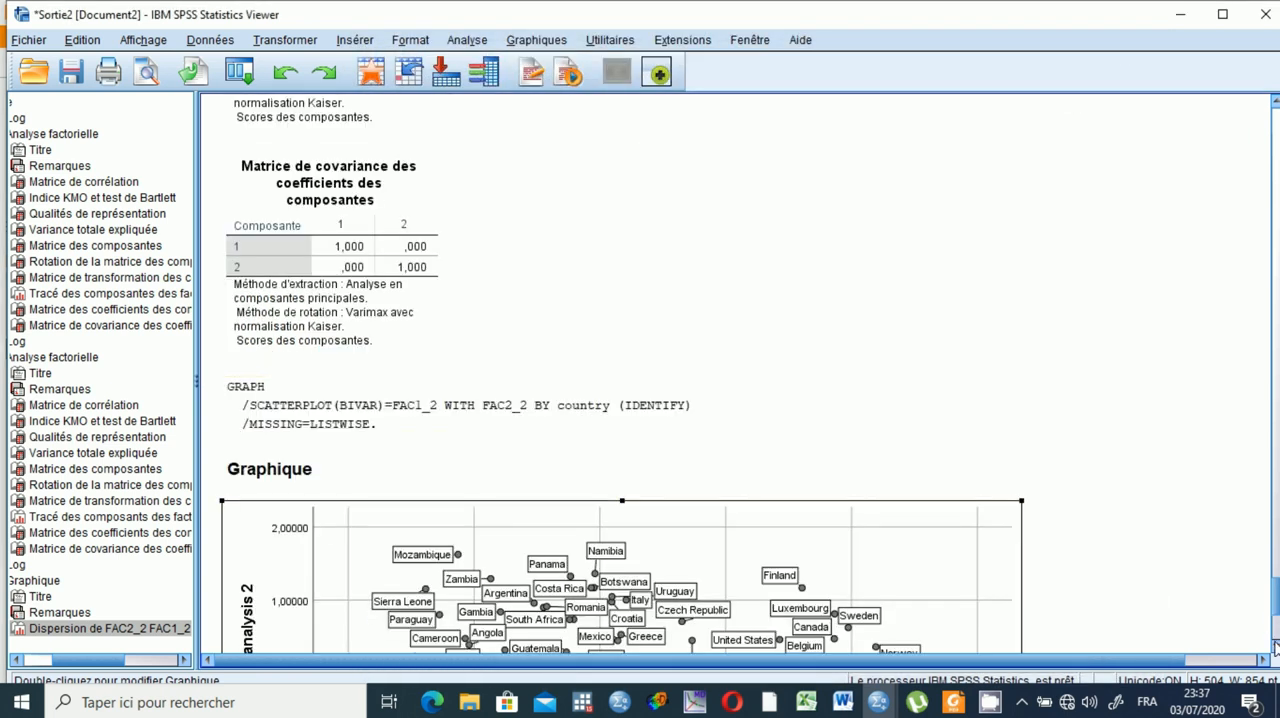
{"action": "scroll", "coordinate": [1275, 648], "scroll_direction": "down", "scroll_amount": 5}
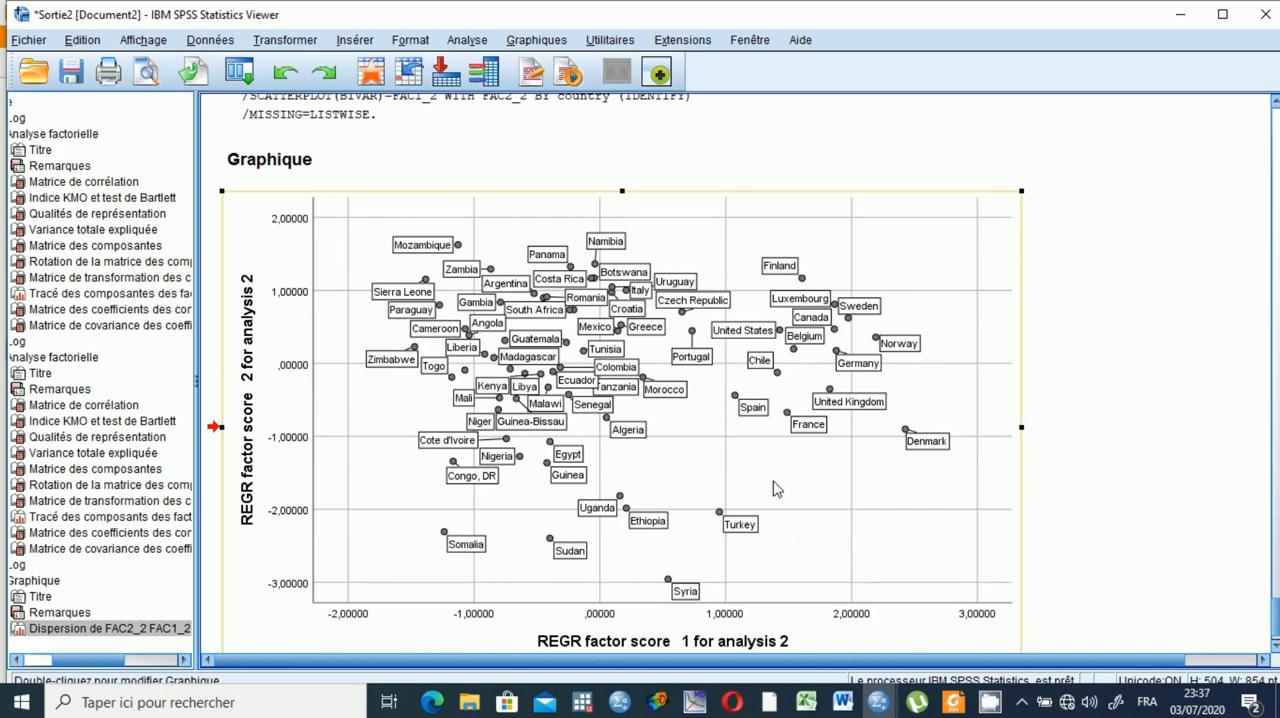
{"action": "scroll", "coordinate": [773, 488], "scroll_direction": "down", "scroll_amount": 1}
{"action": "right_click", "coordinate": [774, 484]}
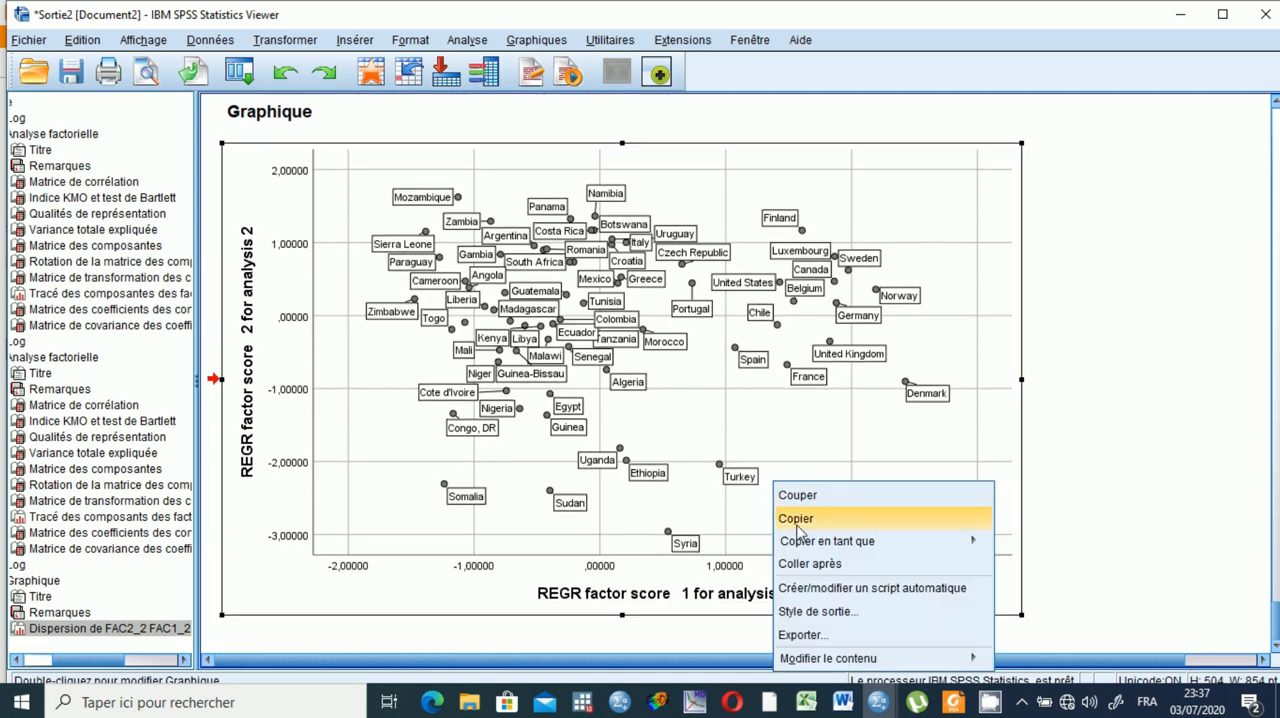
{"action": "left_click", "coordinate": [1137, 424]}
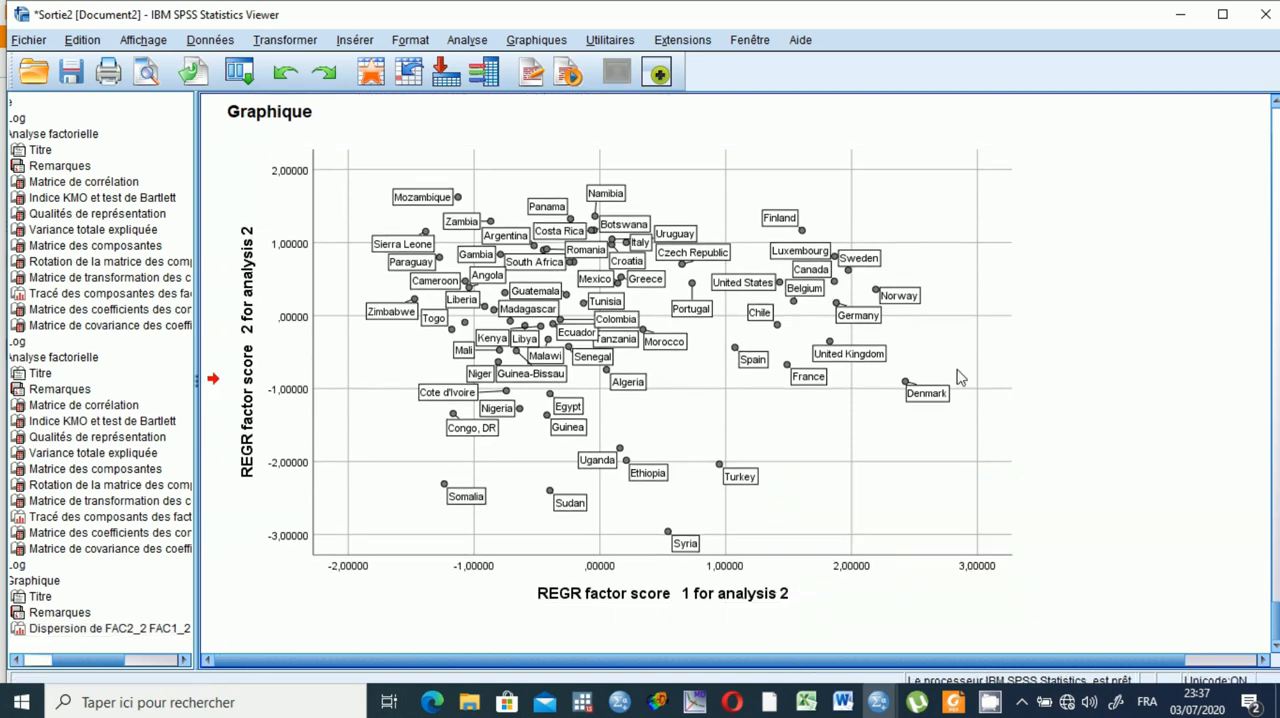
Review the file types offered for exporting the output as a web report, and leave without exporting.
{"action": "left_click", "coordinate": [33, 45]}
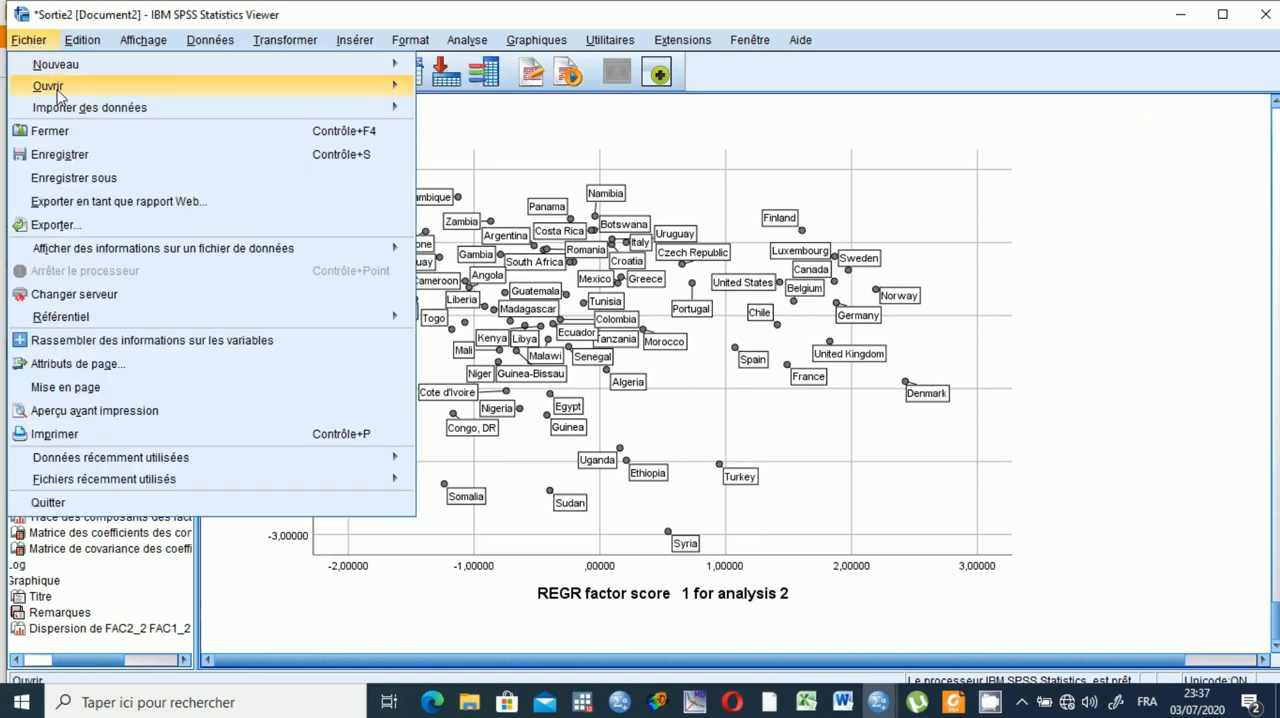
{"action": "mouse_move", "coordinate": [76, 112]}
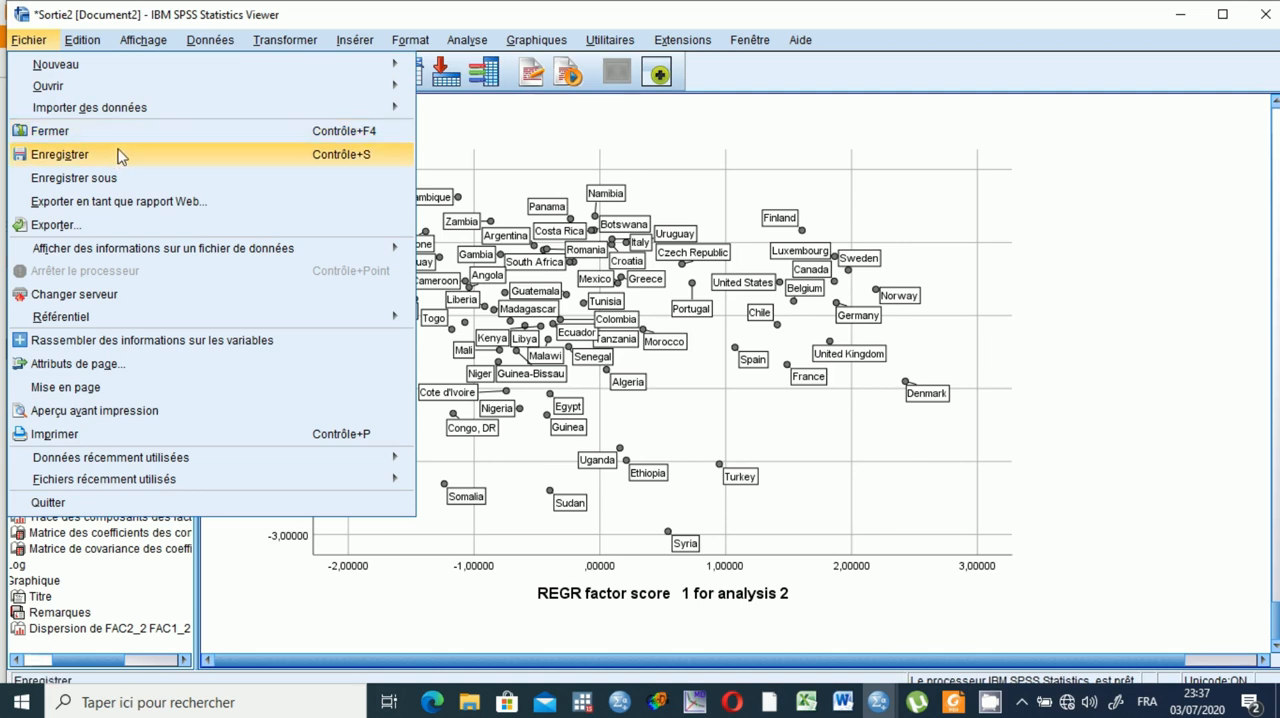
{"action": "mouse_move", "coordinate": [183, 88]}
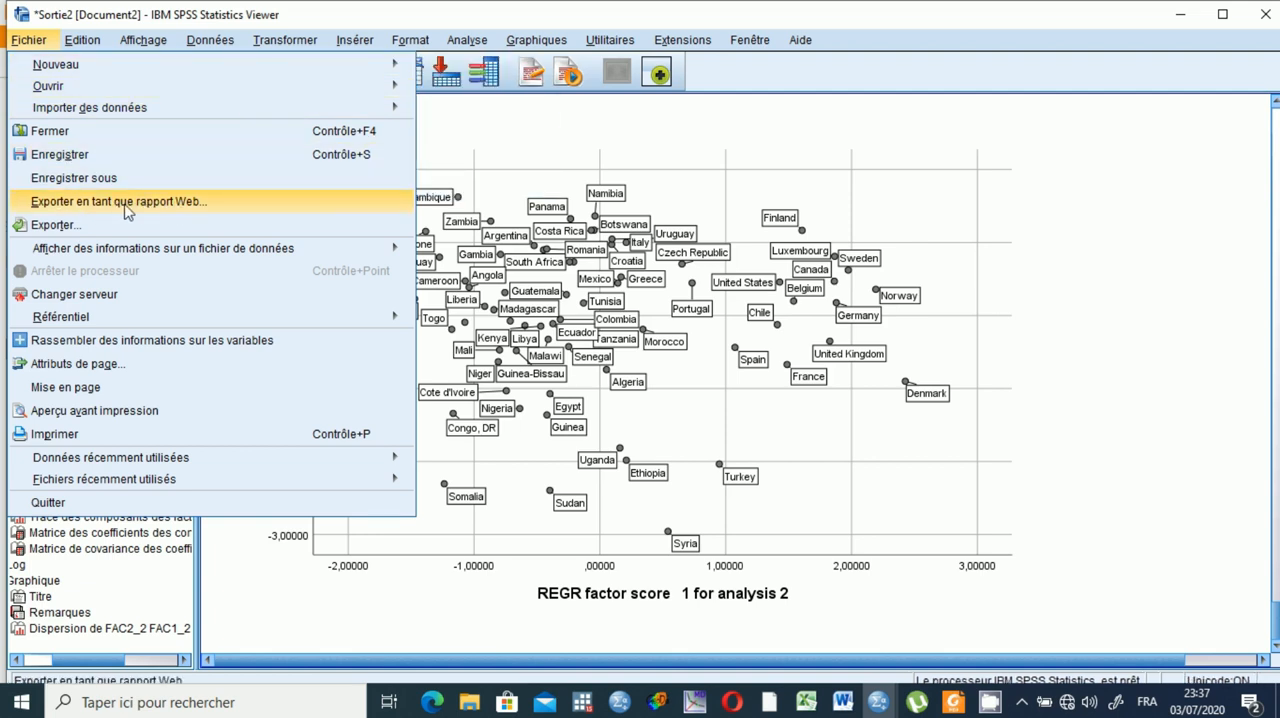
{"action": "left_click", "coordinate": [190, 207]}
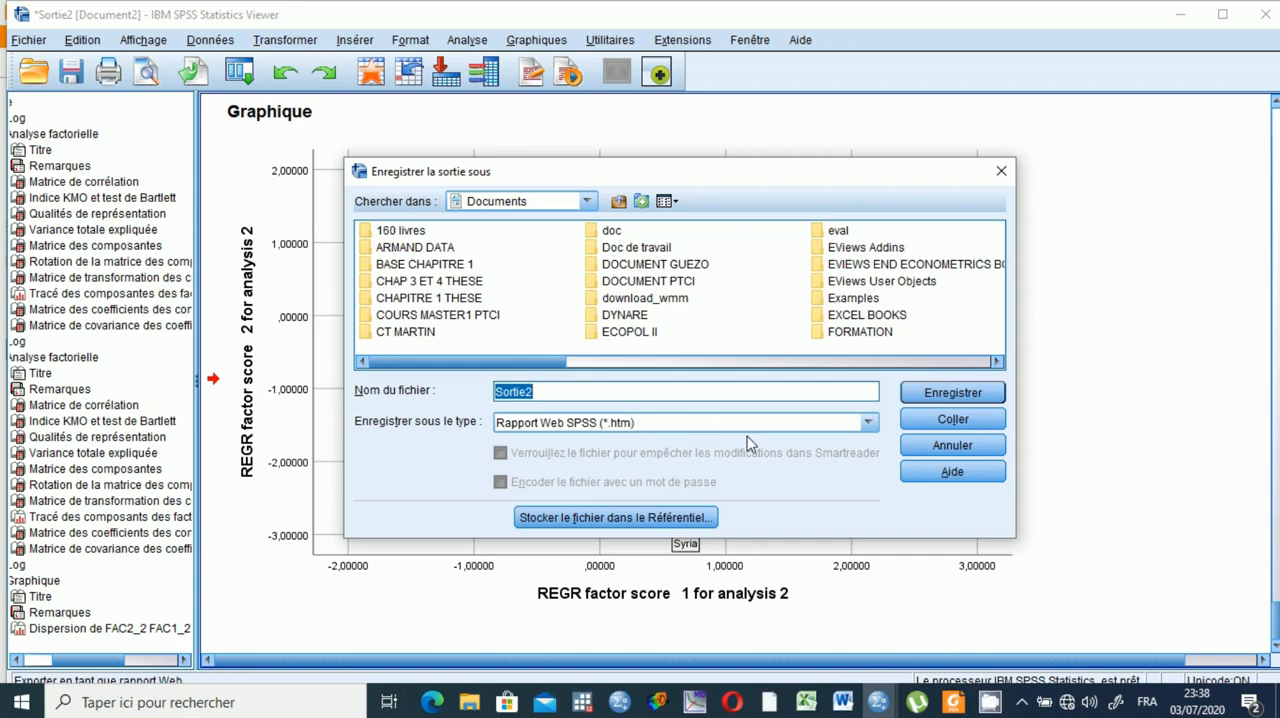
{"action": "left_click", "coordinate": [867, 424]}
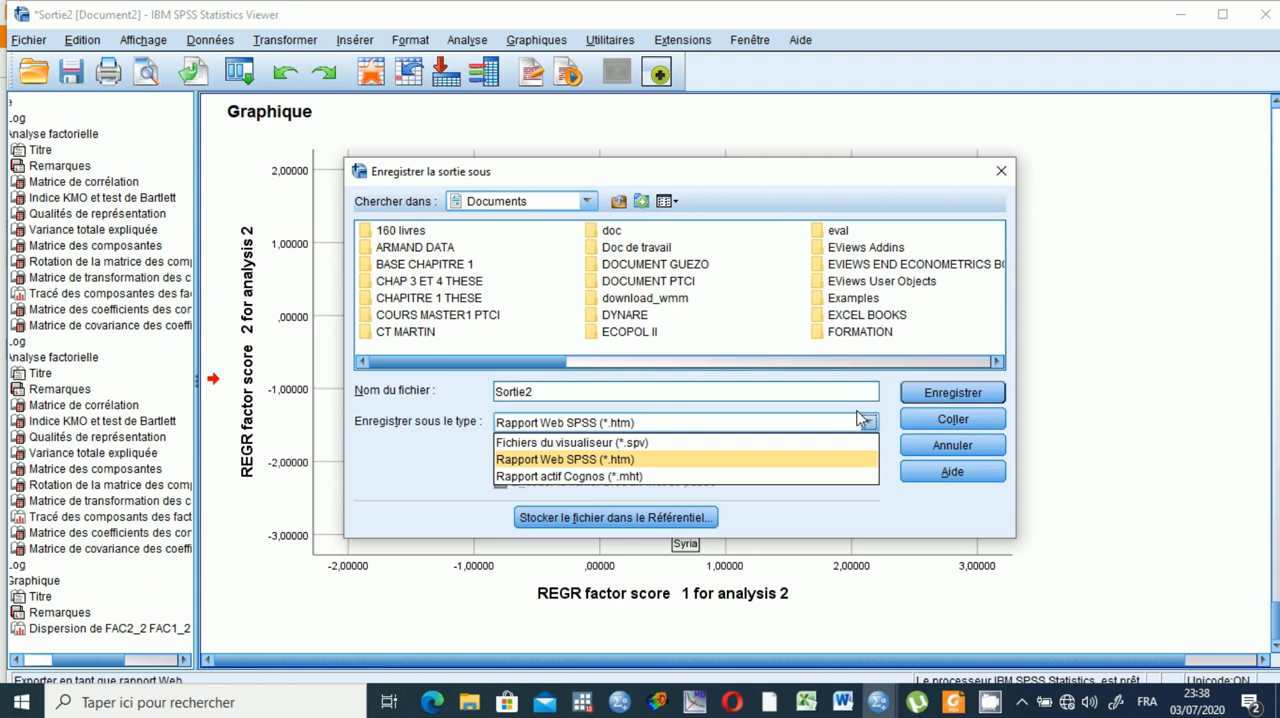
{"action": "left_click", "coordinate": [845, 416]}
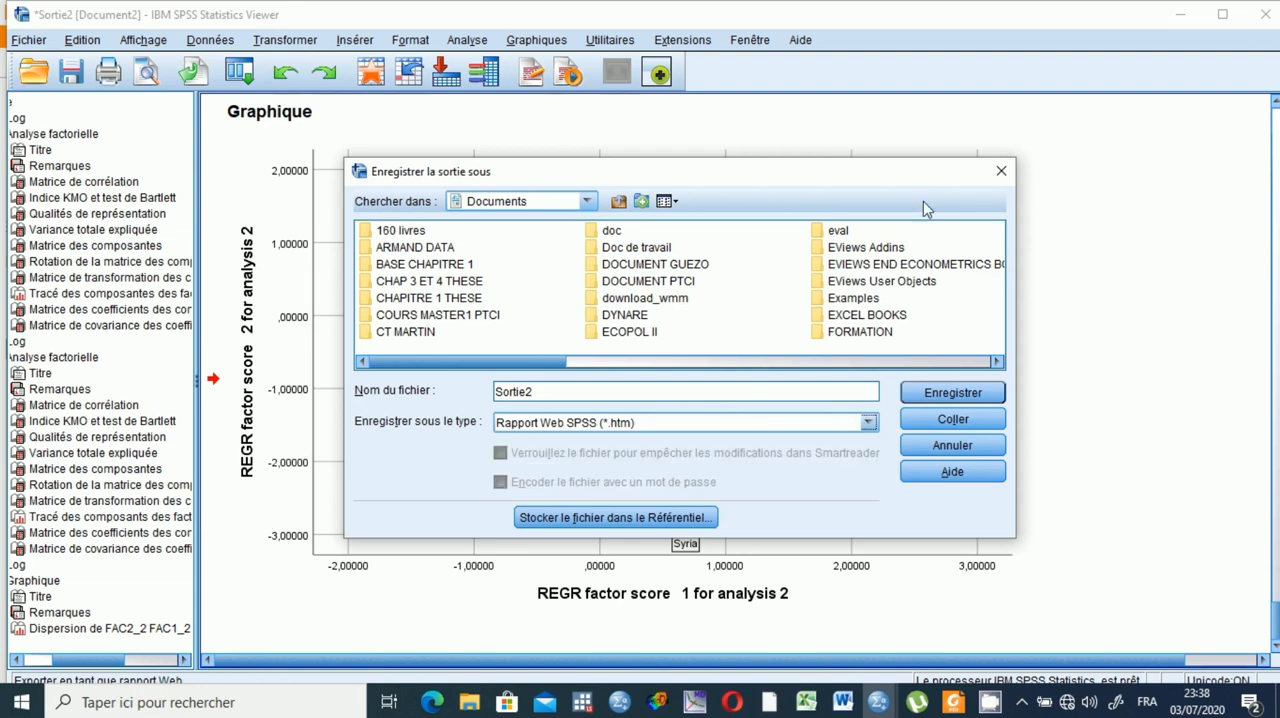
{"action": "left_click", "coordinate": [1001, 171]}
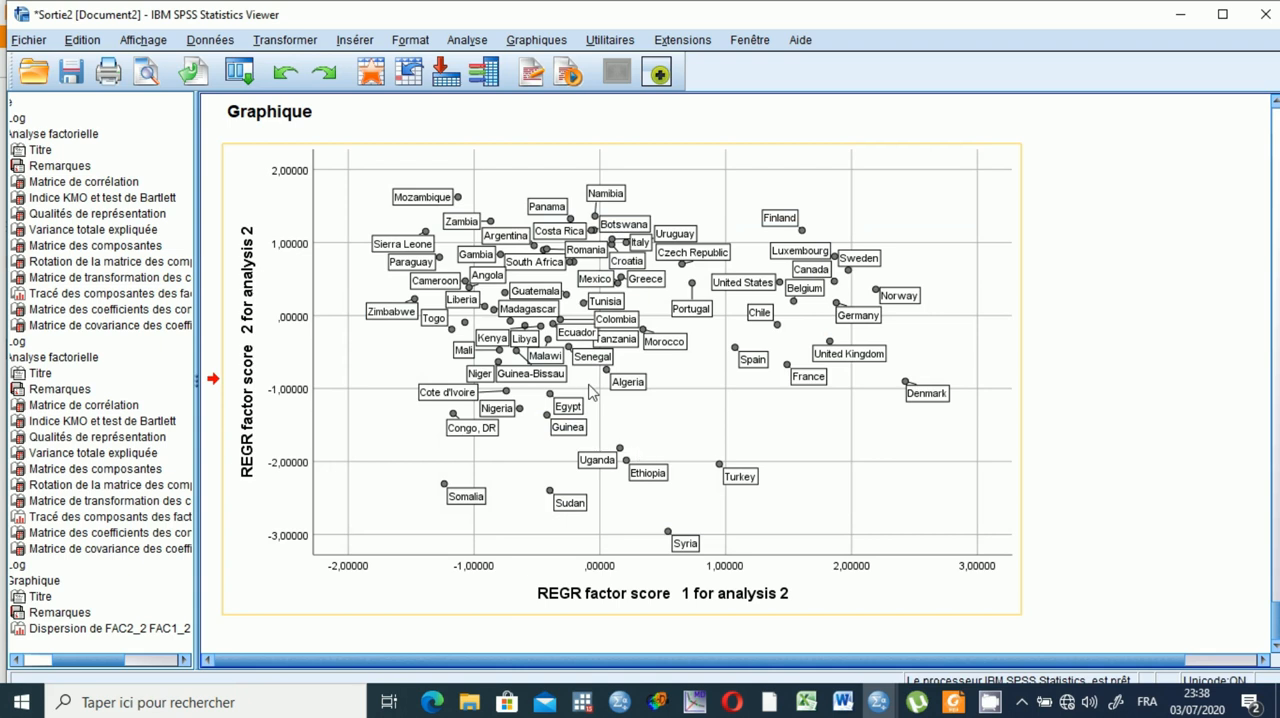
Check the scatterplot's copy options, and review the file types for saving the output under a new name without saving.
{"action": "right_click", "coordinate": [831, 399]}
{"action": "left_click", "coordinate": [853, 436]}
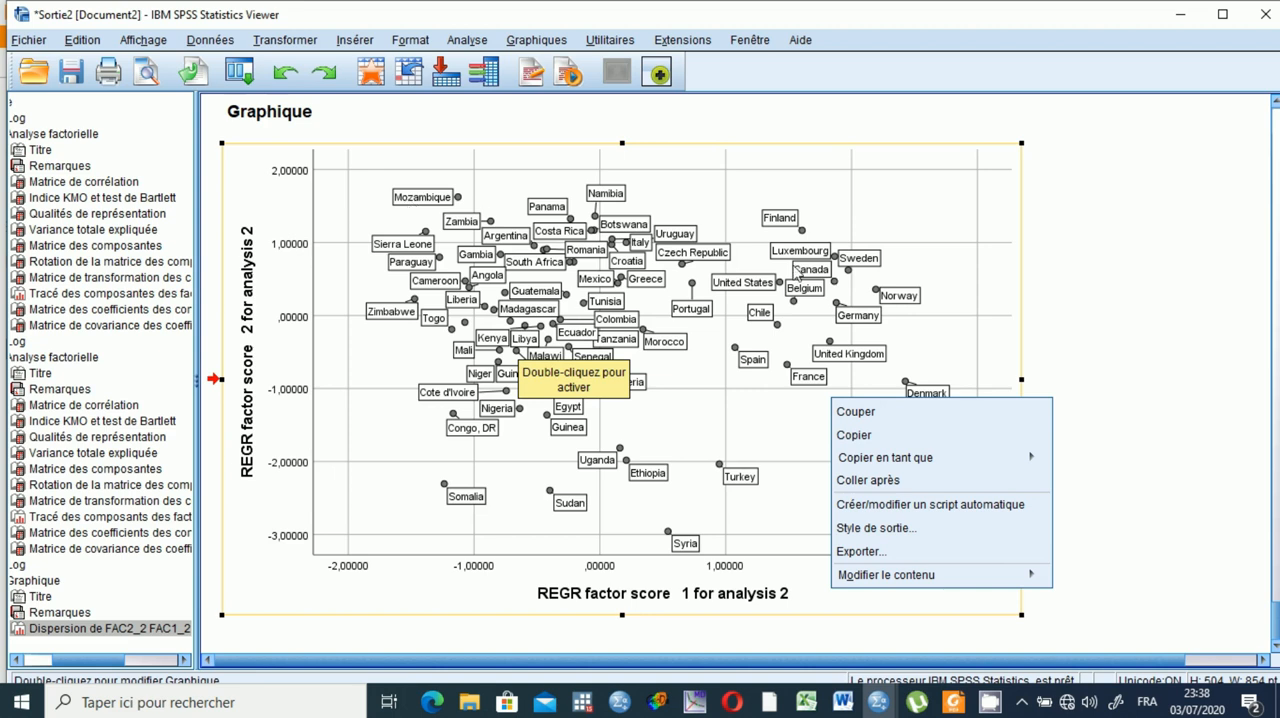
{"action": "left_click", "coordinate": [25, 41]}
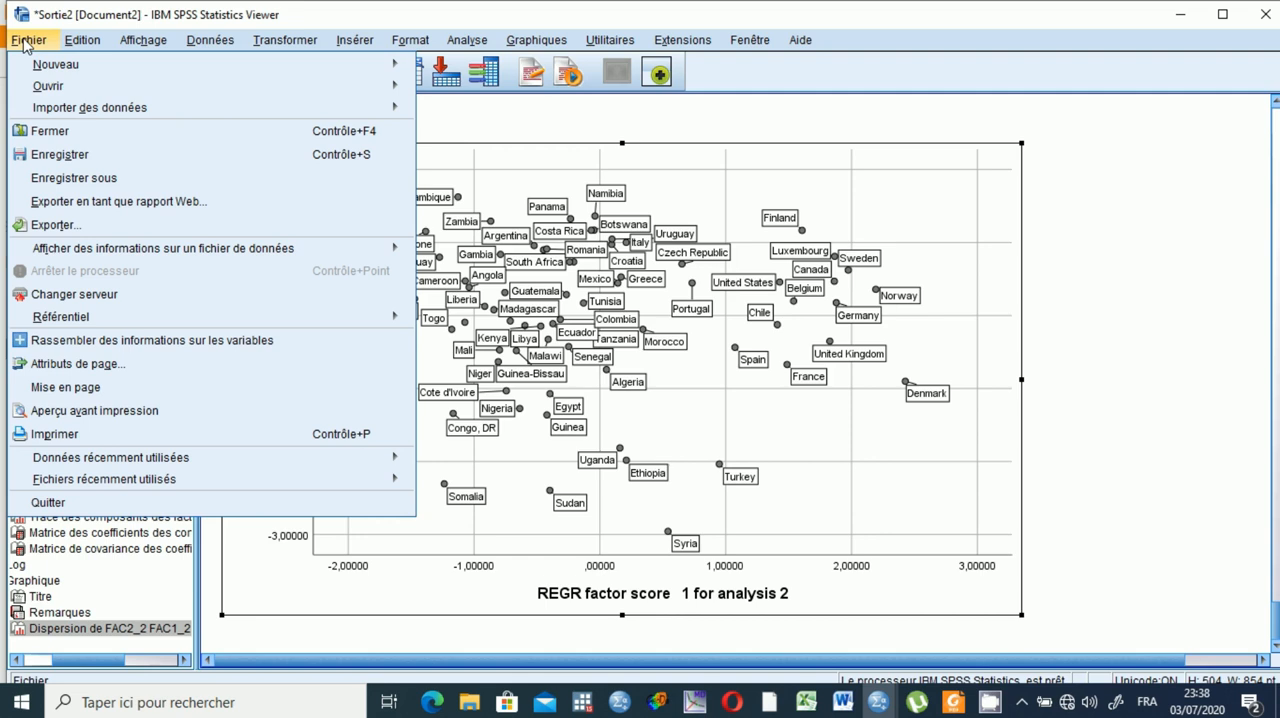
{"action": "mouse_move", "coordinate": [100, 118]}
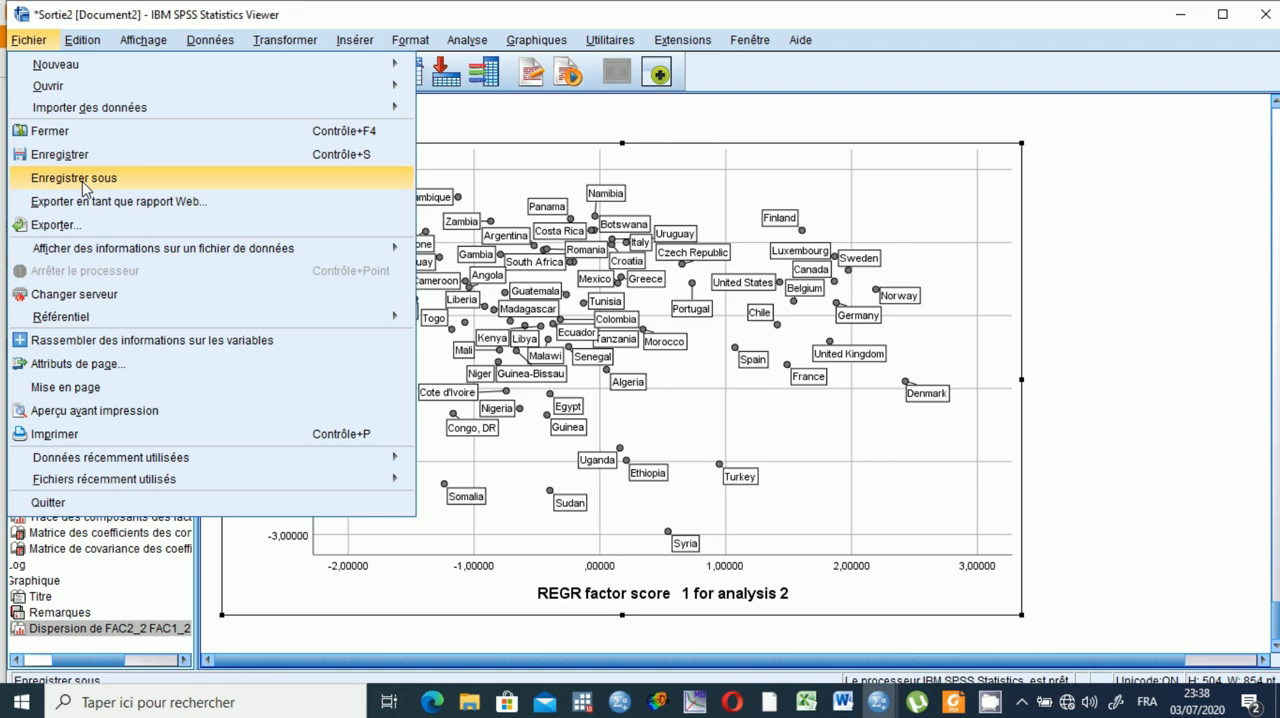
{"action": "left_click", "coordinate": [85, 187]}
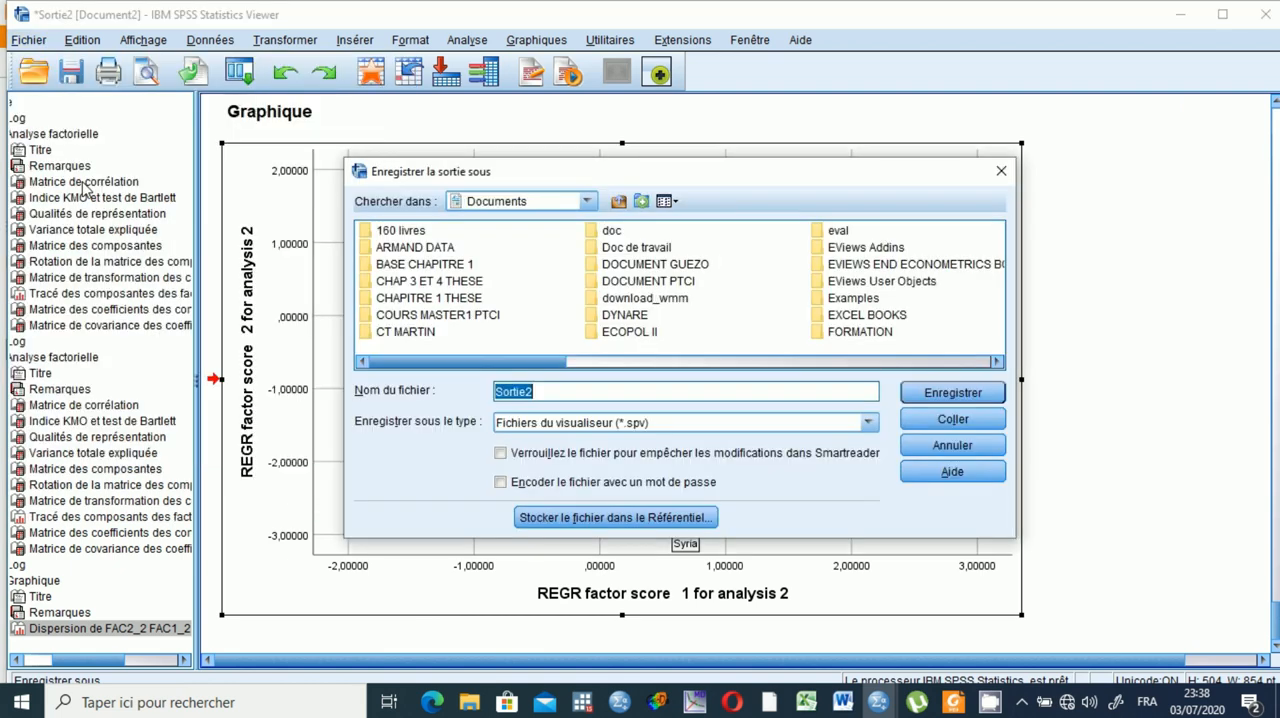
{"action": "left_click", "coordinate": [872, 424]}
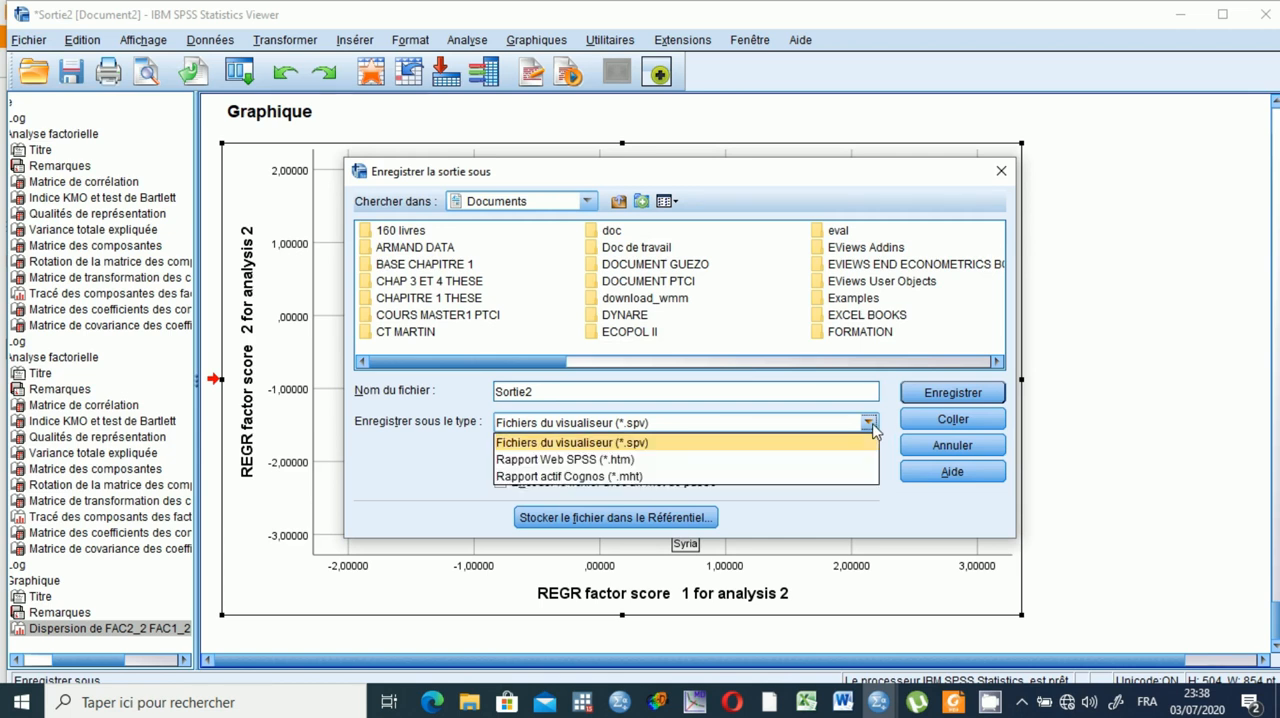
{"action": "left_click", "coordinate": [872, 424]}
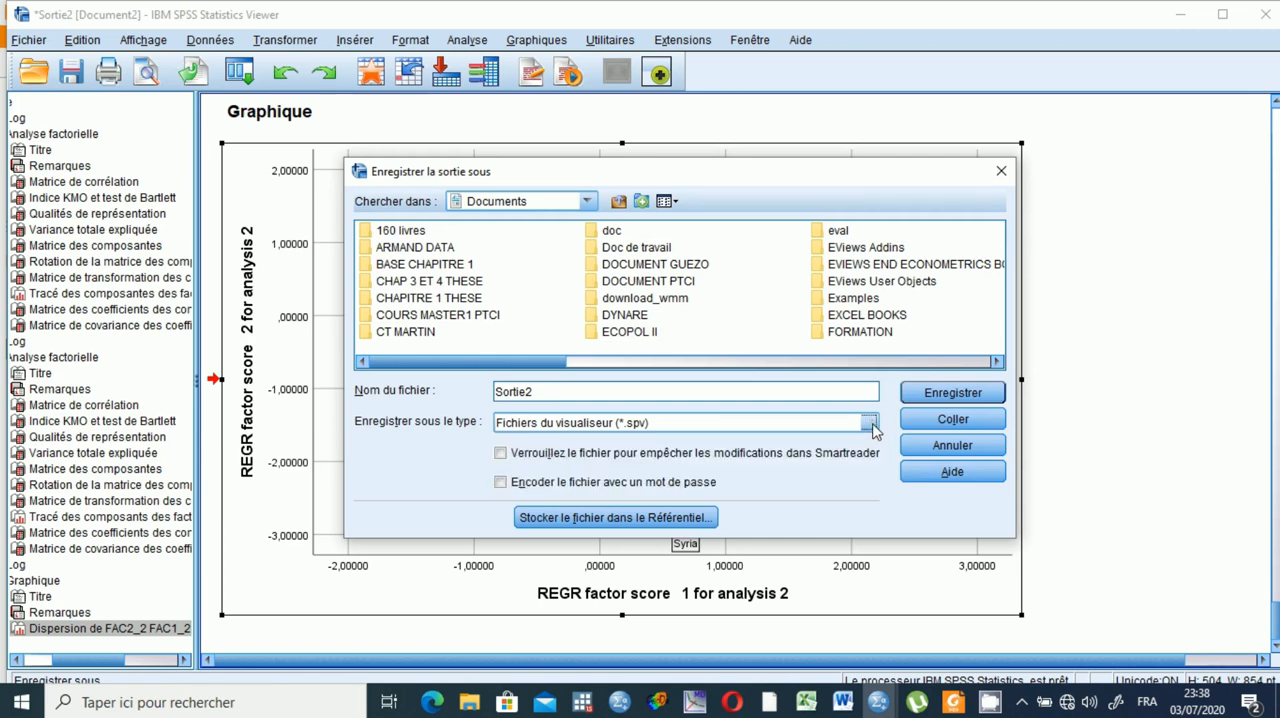
{"action": "left_click", "coordinate": [1001, 174]}
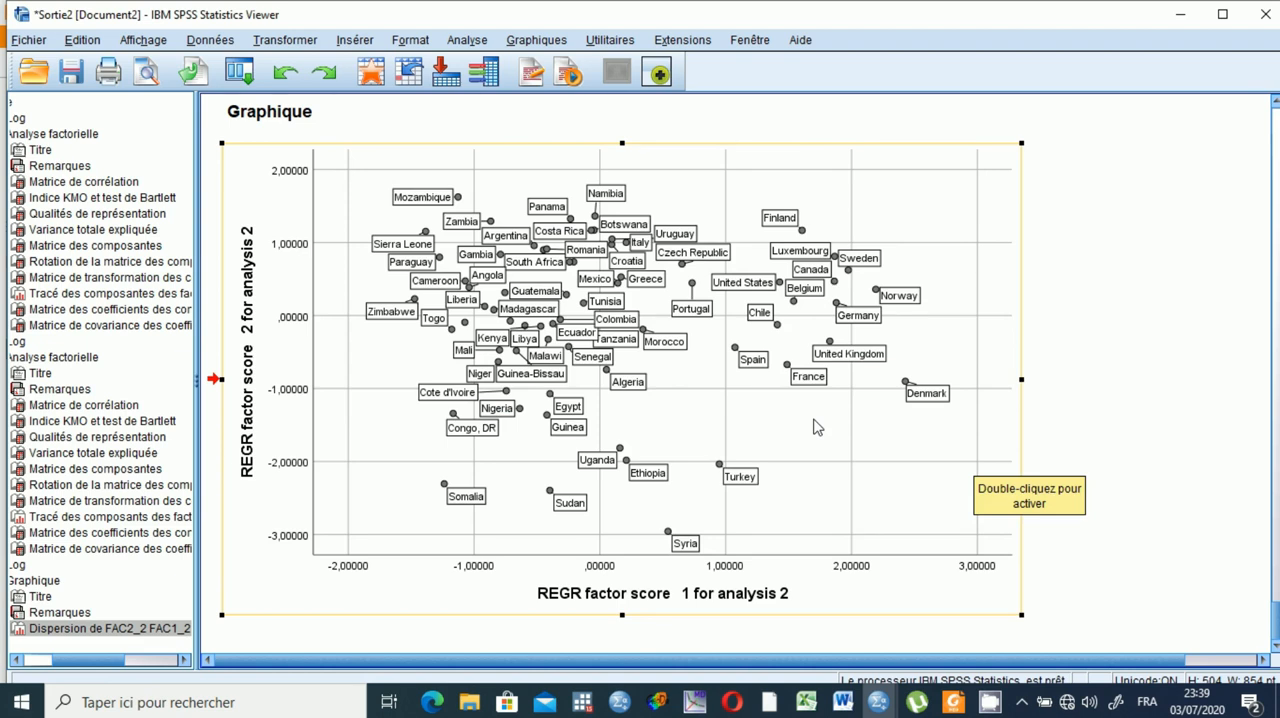
Switch to the TUTO.sav data view and examine the saved factor score columns FAC1_2 and FAC2_2.
{"action": "mouse_move", "coordinate": [878, 705]}
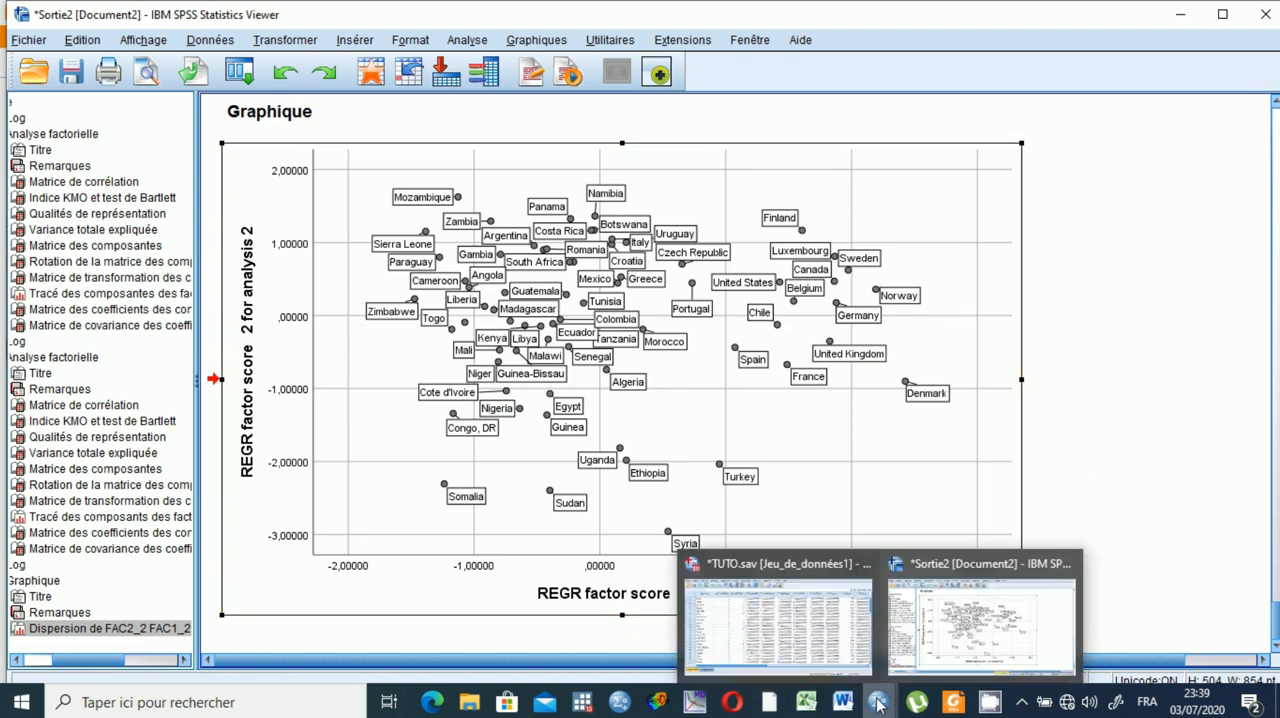
{"action": "left_click", "coordinate": [770, 615]}
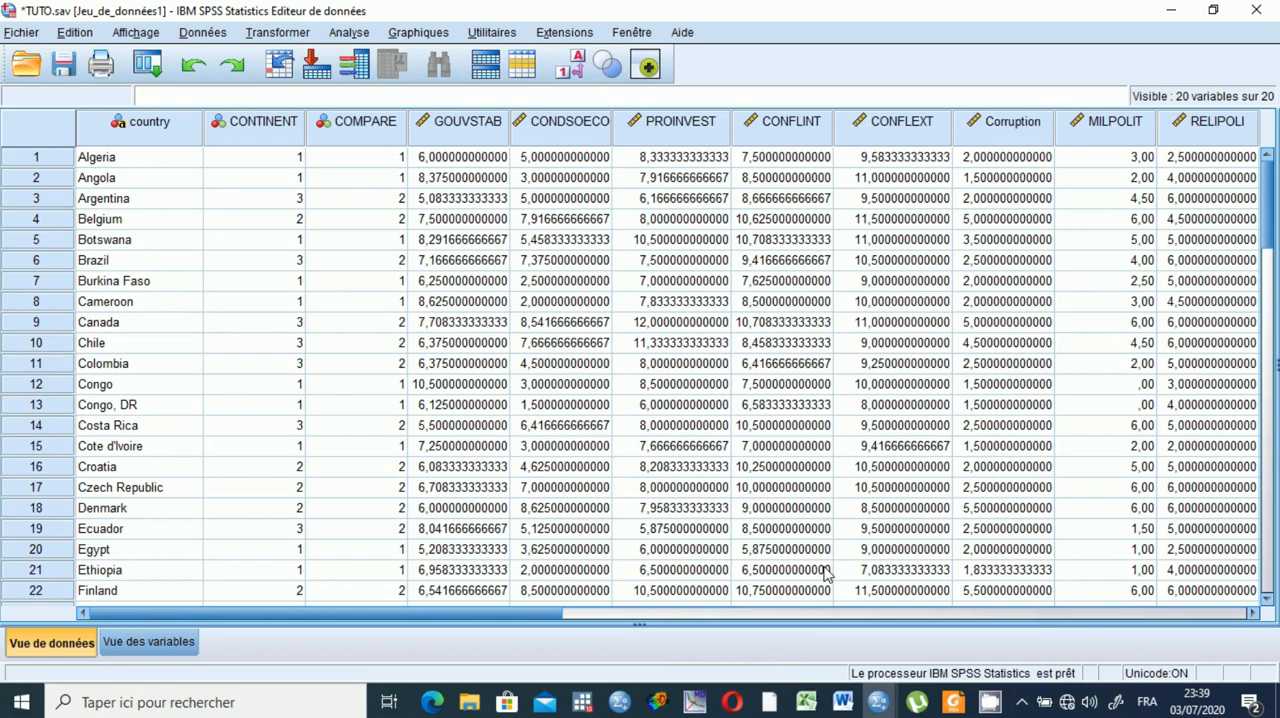
{"action": "left_click_drag", "start_coordinate": [430, 608], "coordinate": [1030, 633]}
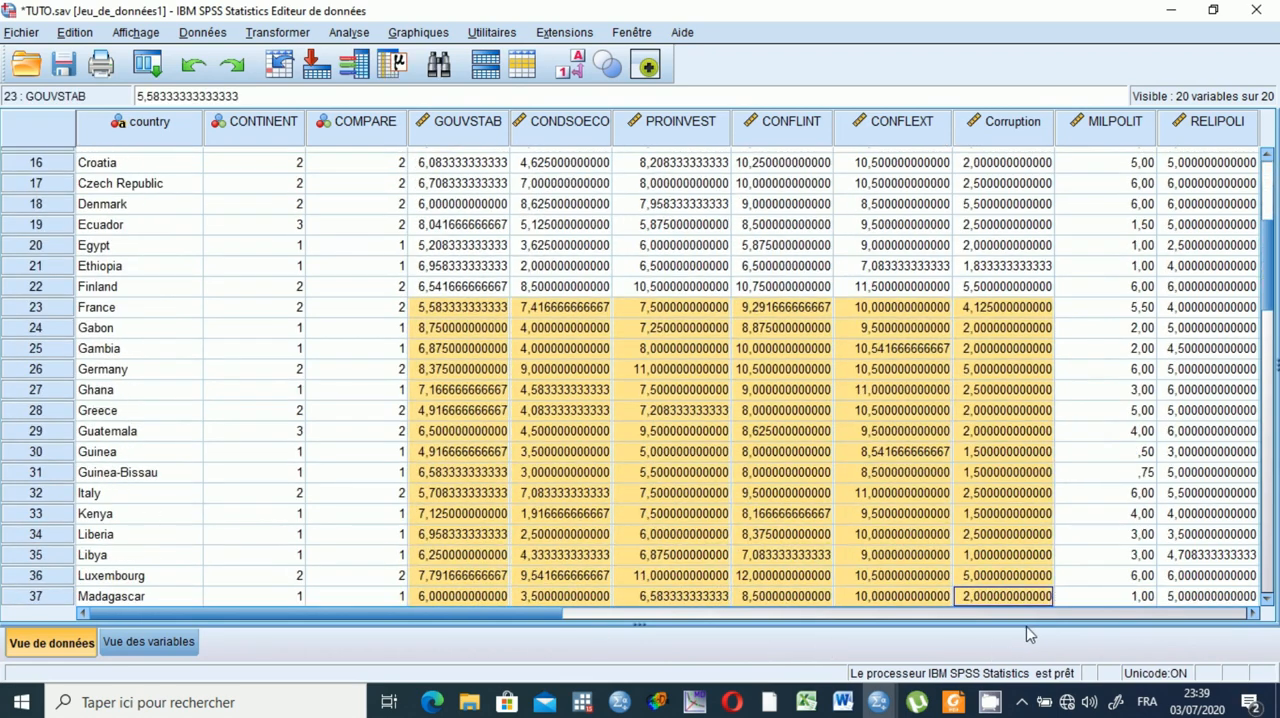
{"action": "left_click_drag", "start_coordinate": [485, 608], "coordinate": [1089, 594]}
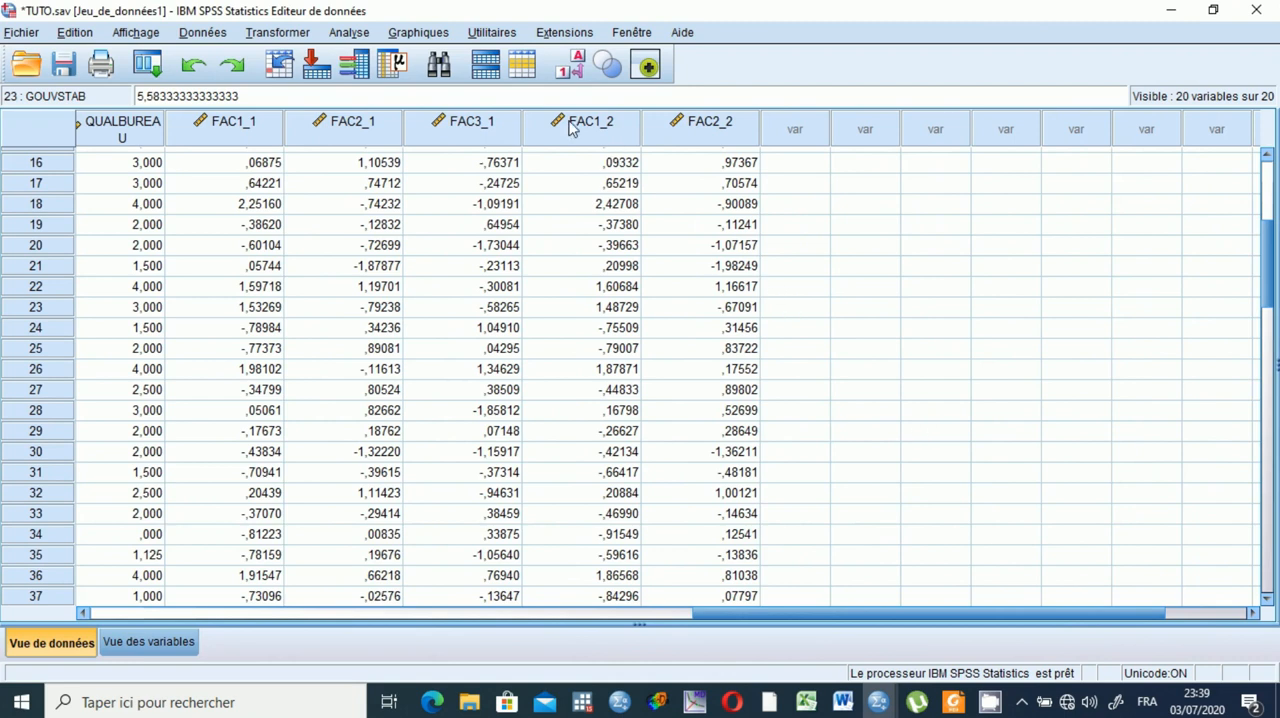